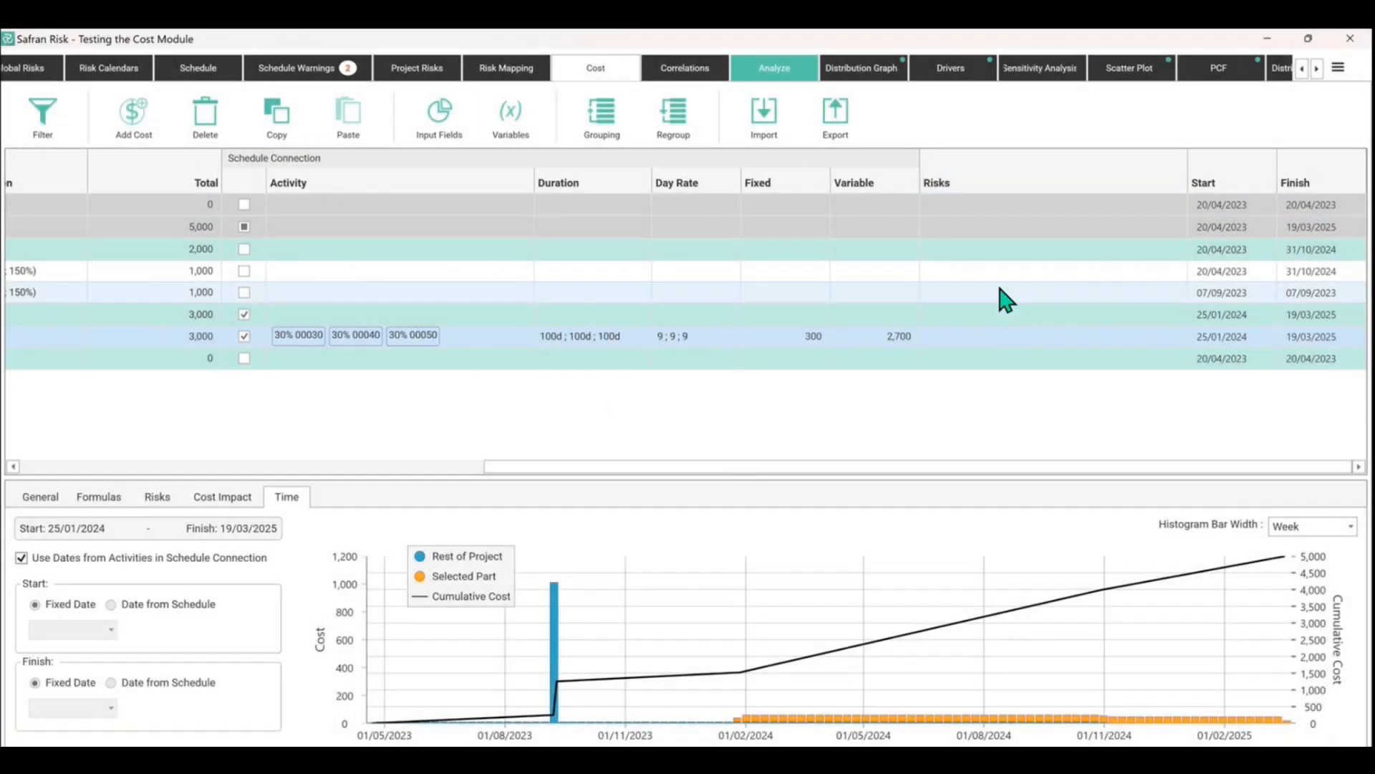
Add a new project risk with the ID "Risk ID 1" and the description "Hot Market, Scarce Resources".
{"action": "left_click", "coordinate": [417, 67]}
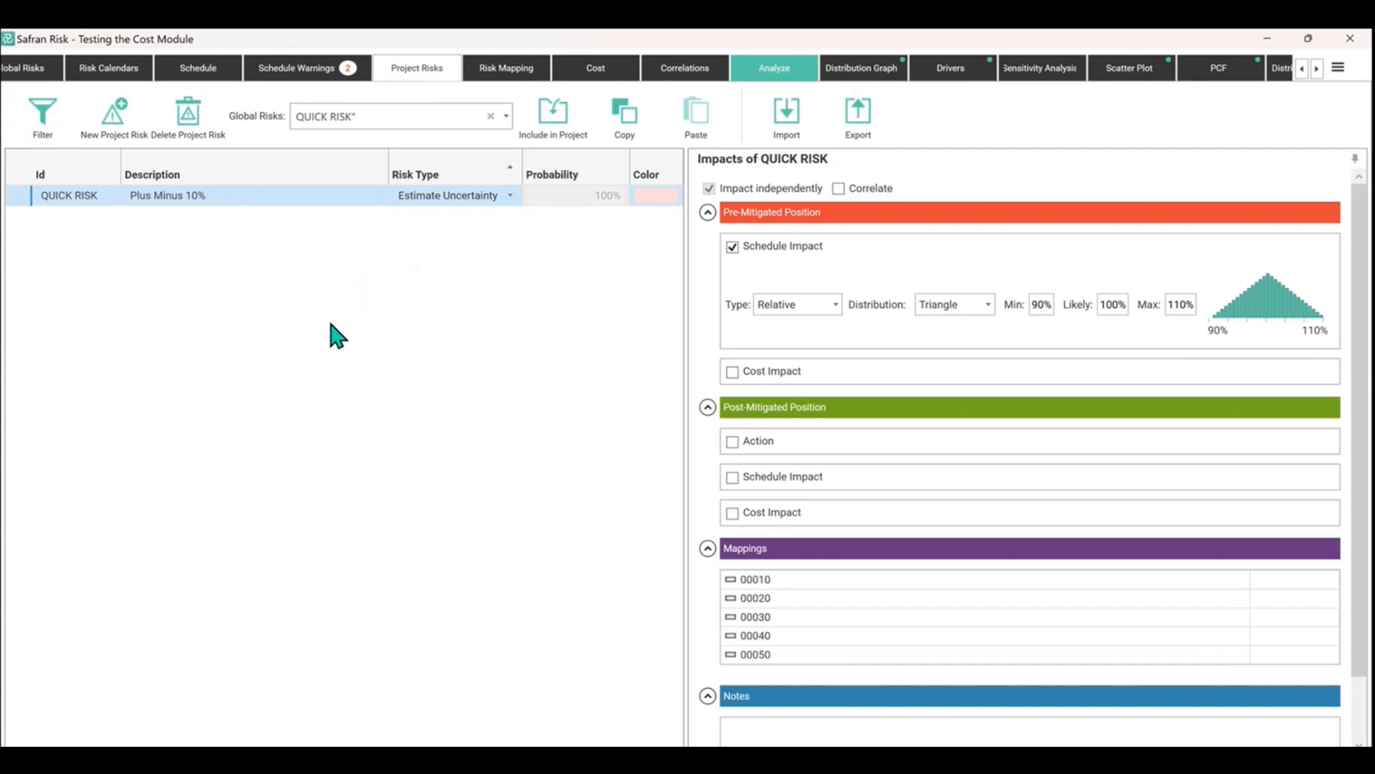
{"action": "left_click", "coordinate": [122, 138]}
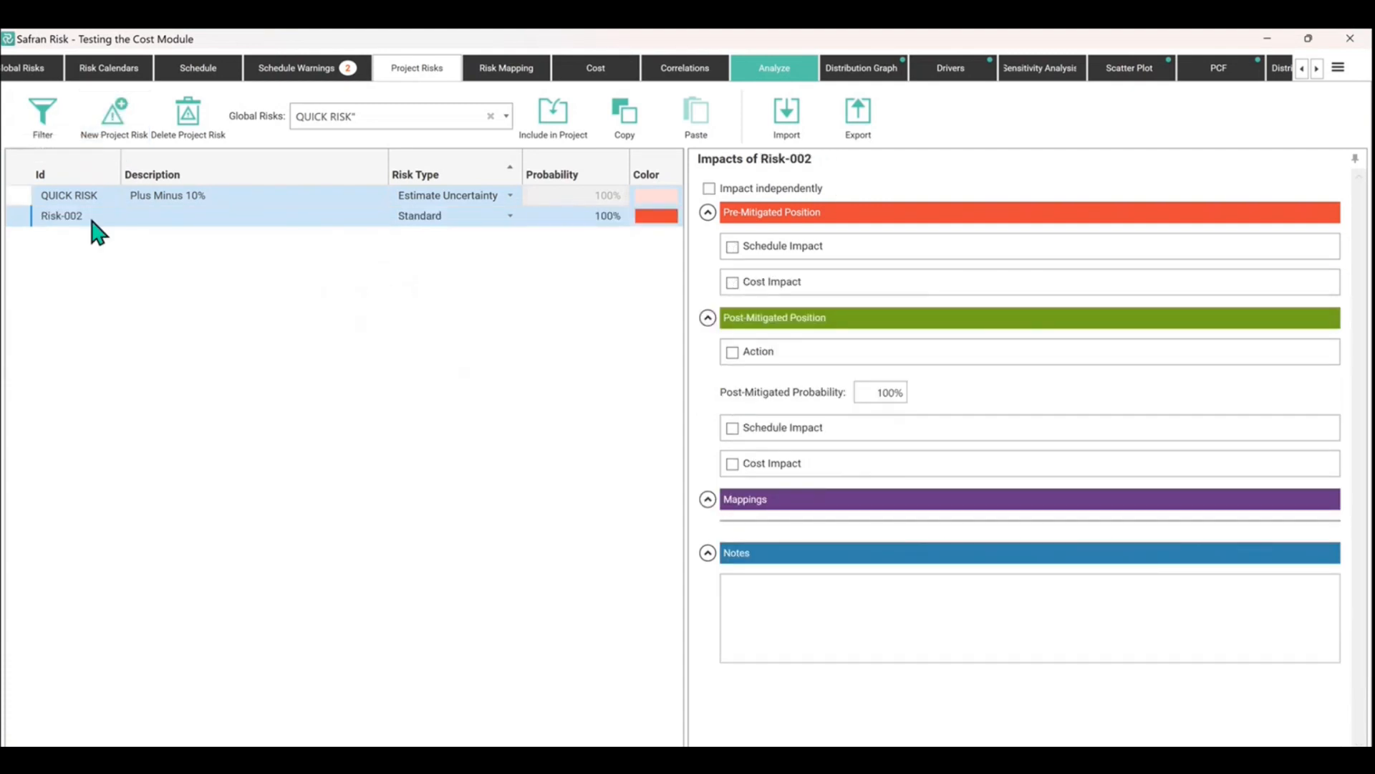
{"action": "left_click", "coordinate": [87, 216]}
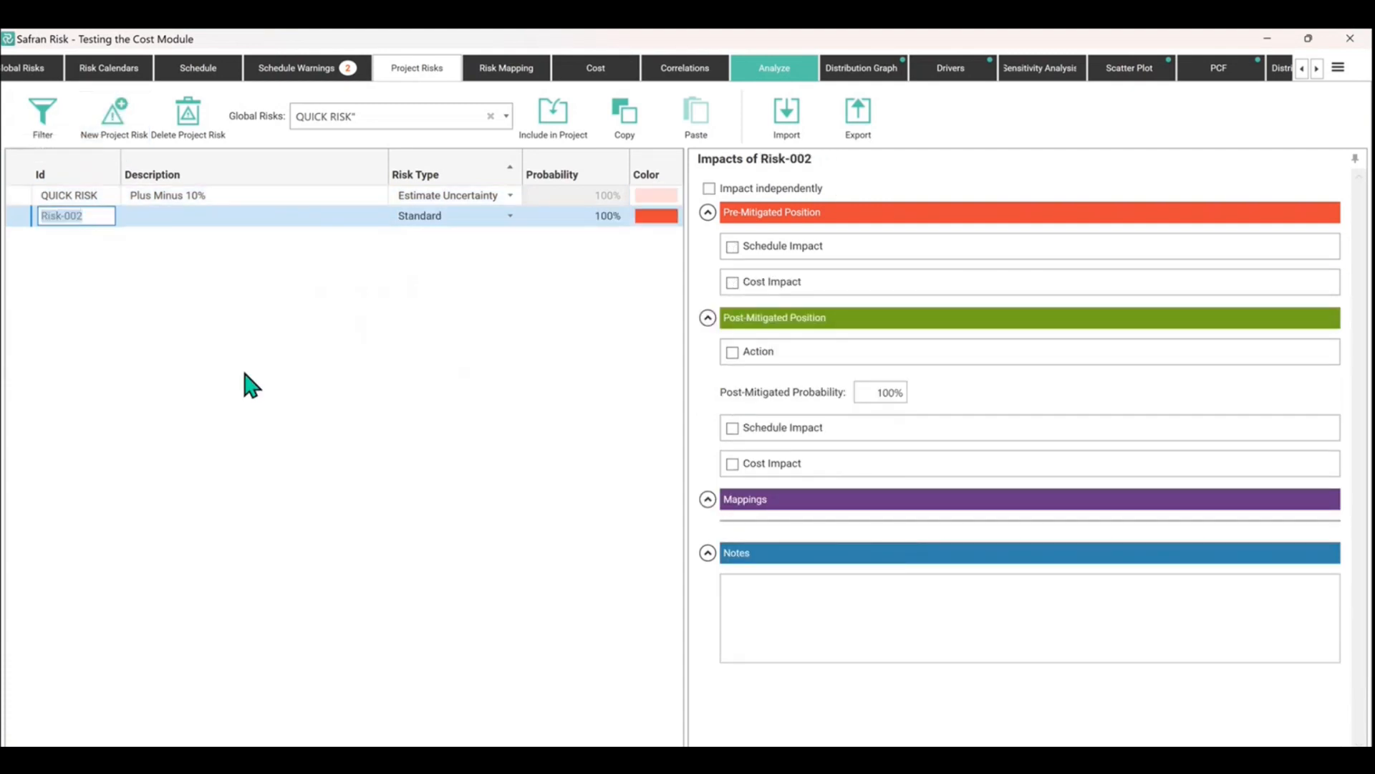
{"action": "type", "text": "Risk ID 1"}
{"action": "left_click", "coordinate": [153, 214]}
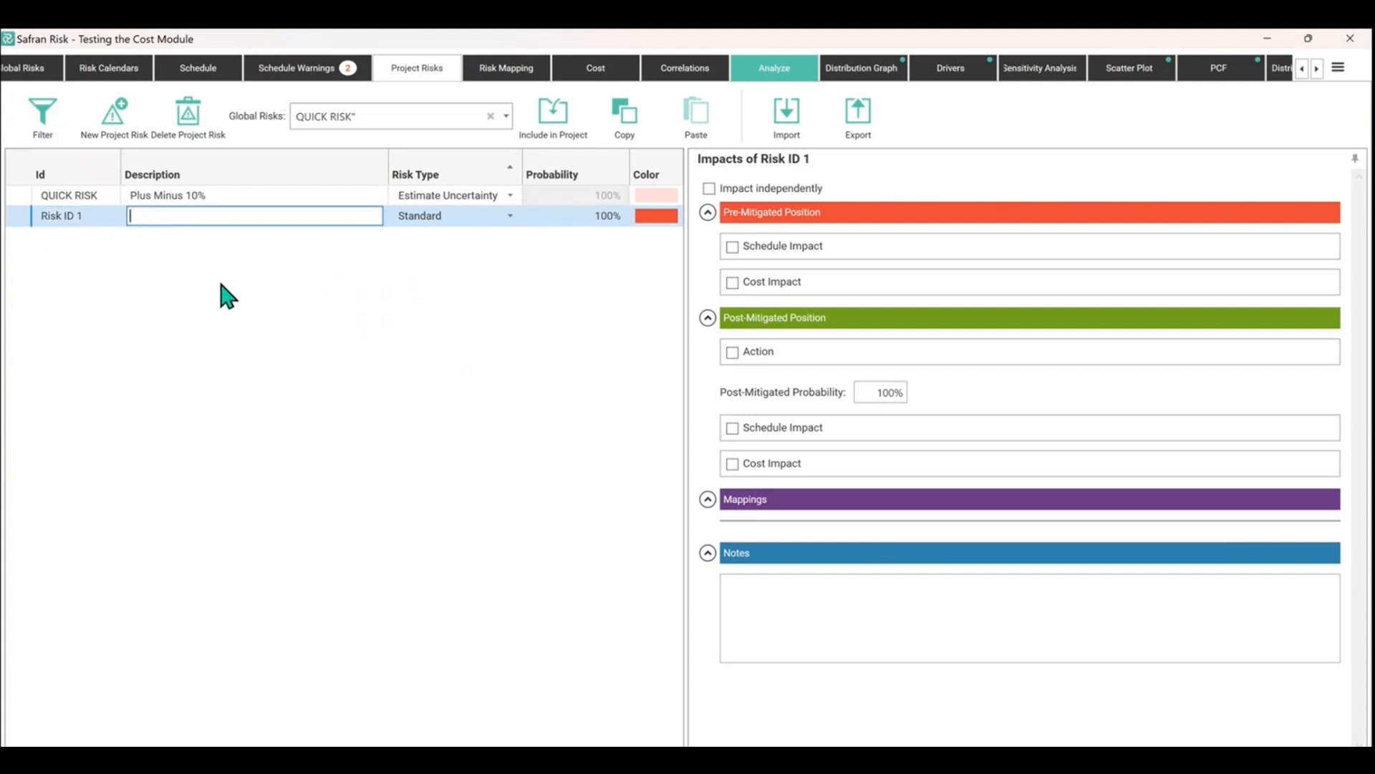
{"action": "type", "text": "Hot Market, Scarce Resources"}
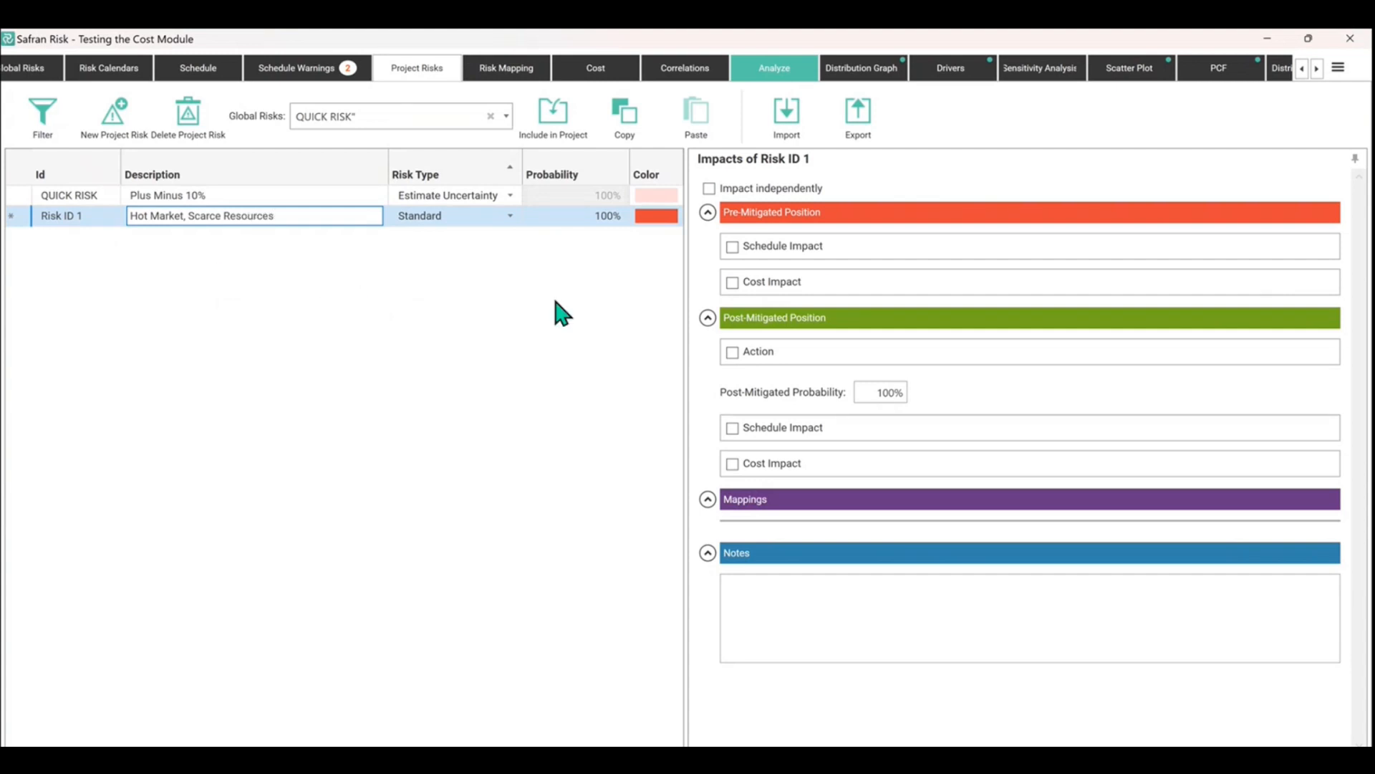
Enable the pre-mitigated cost impact for Risk ID 1 and choose the BetaPert distribution.
{"action": "left_click", "coordinate": [732, 283]}
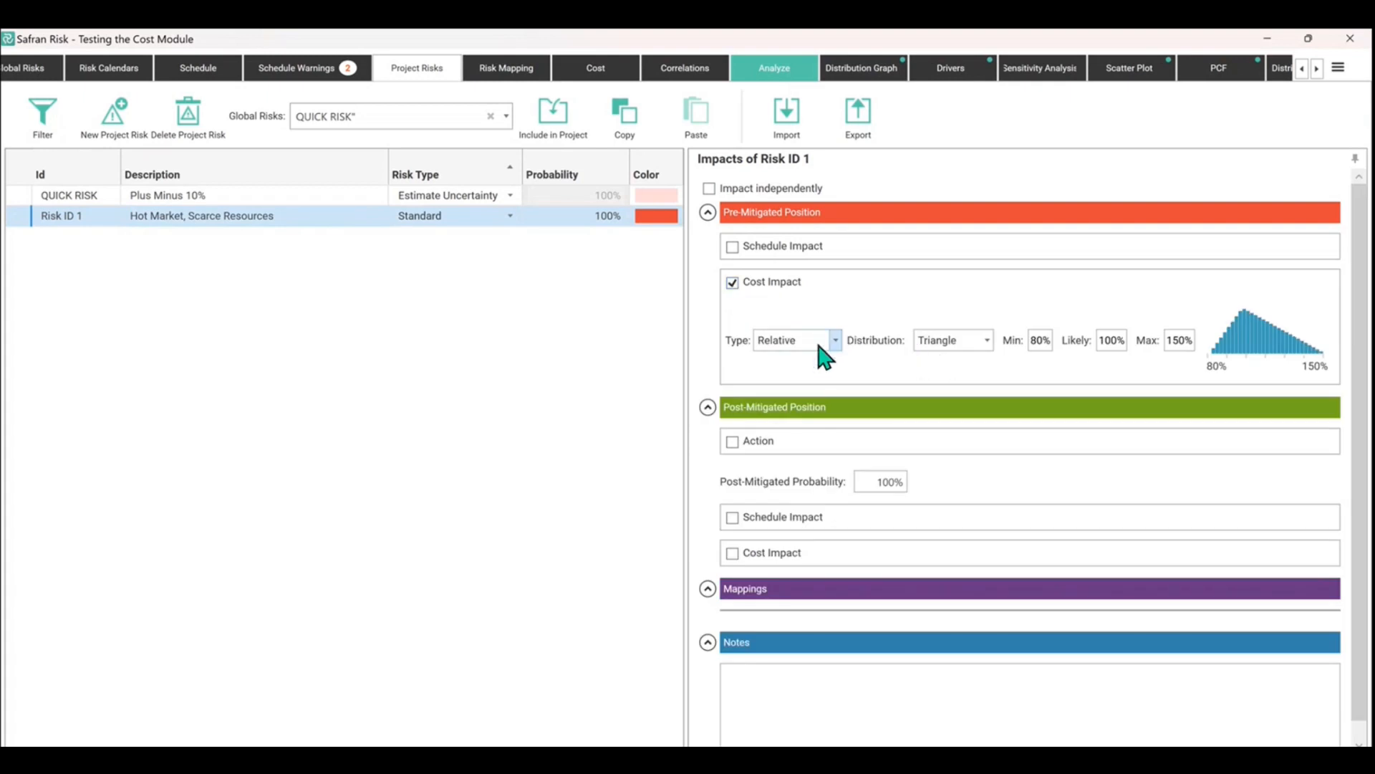
{"action": "left_click", "coordinate": [987, 340]}
{"action": "left_click", "coordinate": [956, 479]}
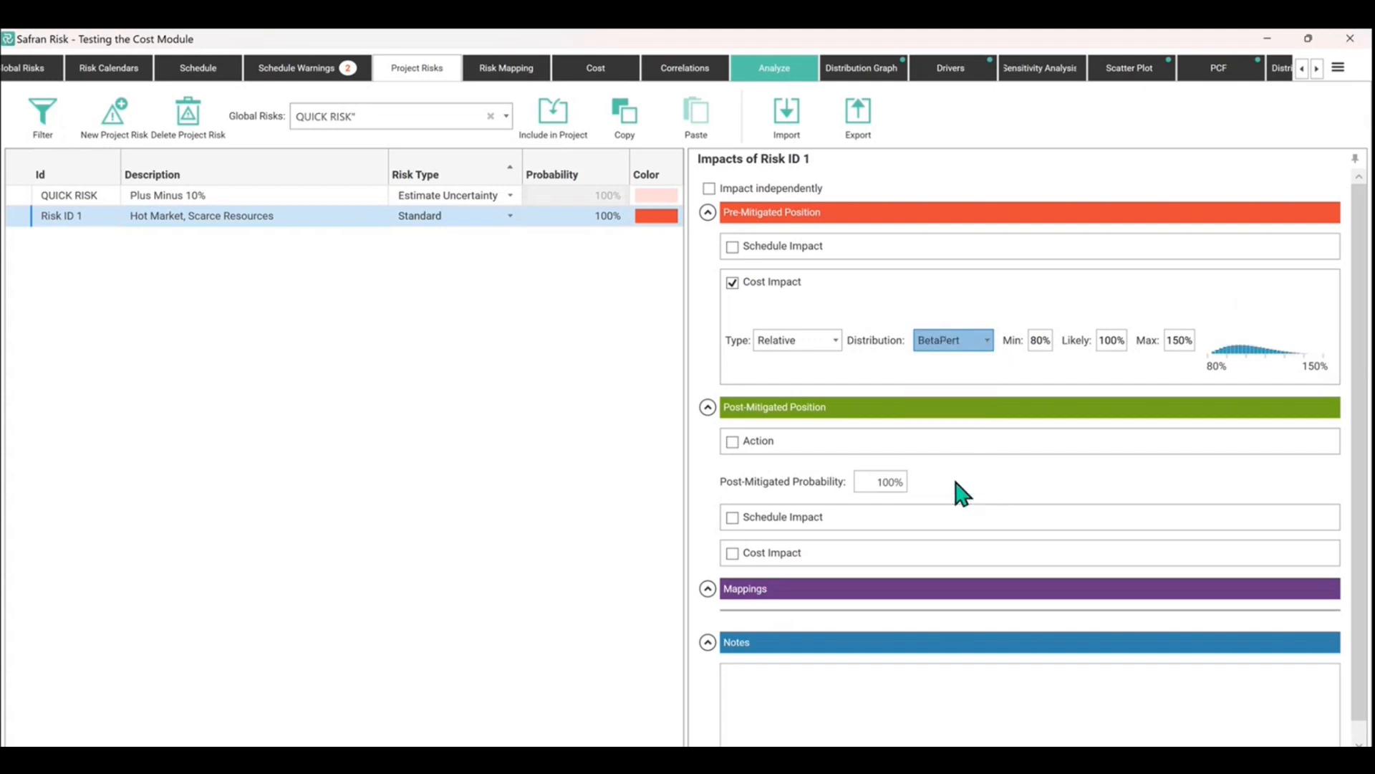
Set the minimum of Risk ID 1's pre-mitigated cost impact to 100%.
{"action": "left_click", "coordinate": [1045, 343]}
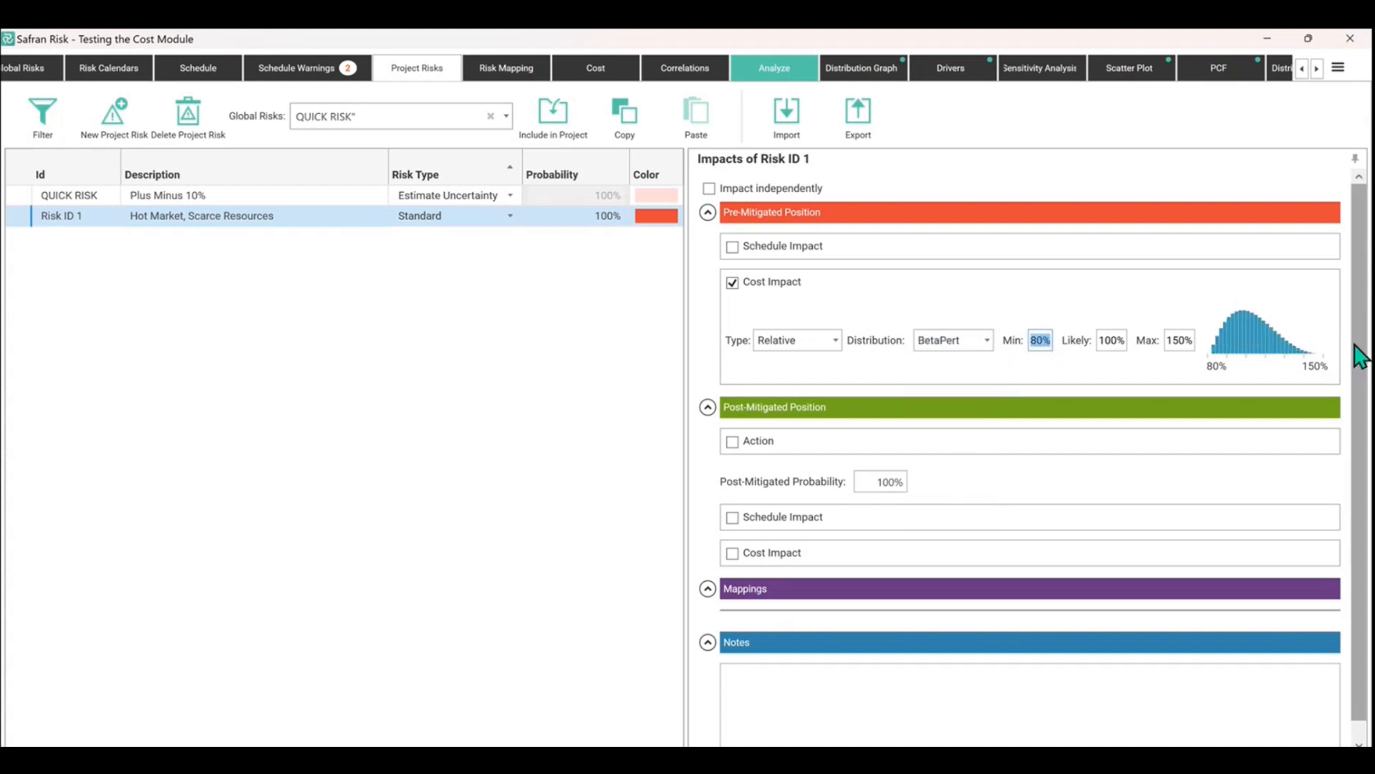
{"action": "type", "text": "1000"}
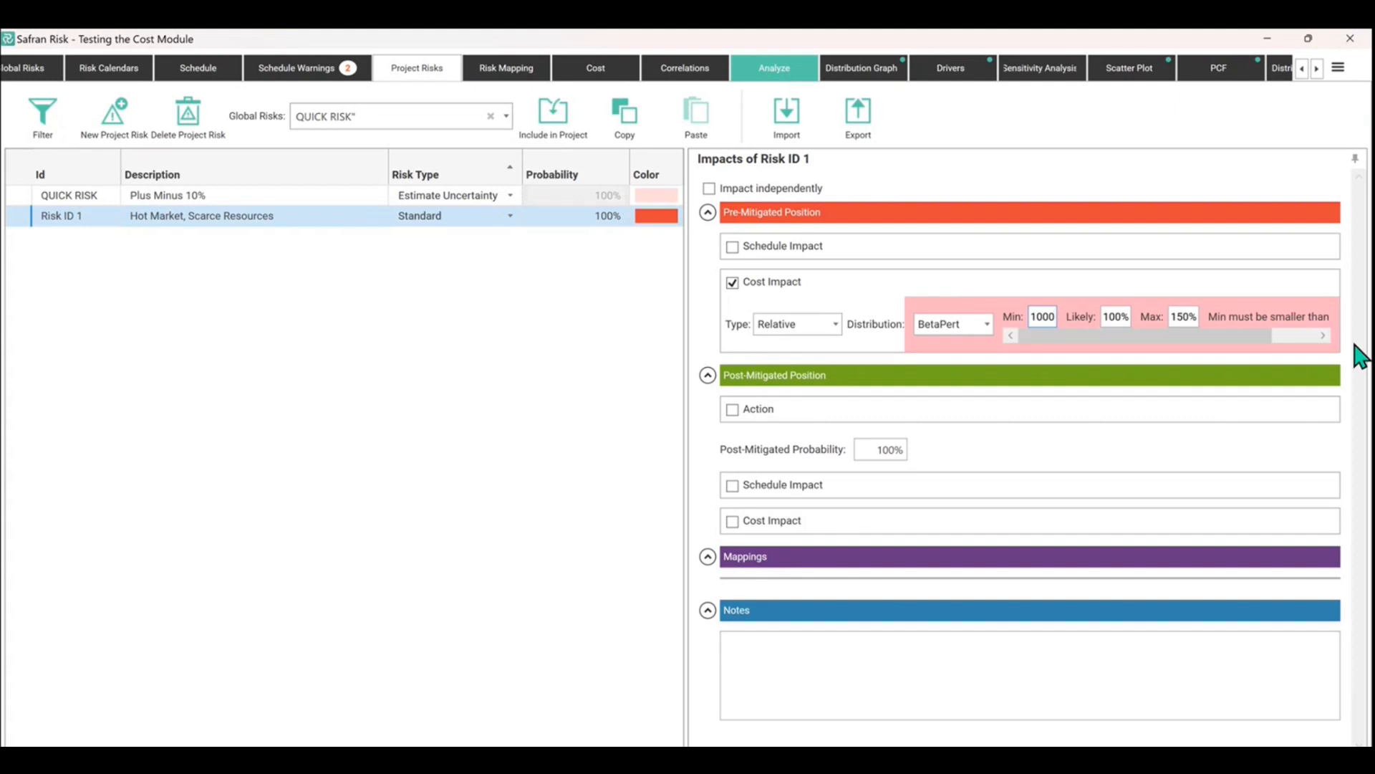
{"action": "key", "text": "BackSpace"}
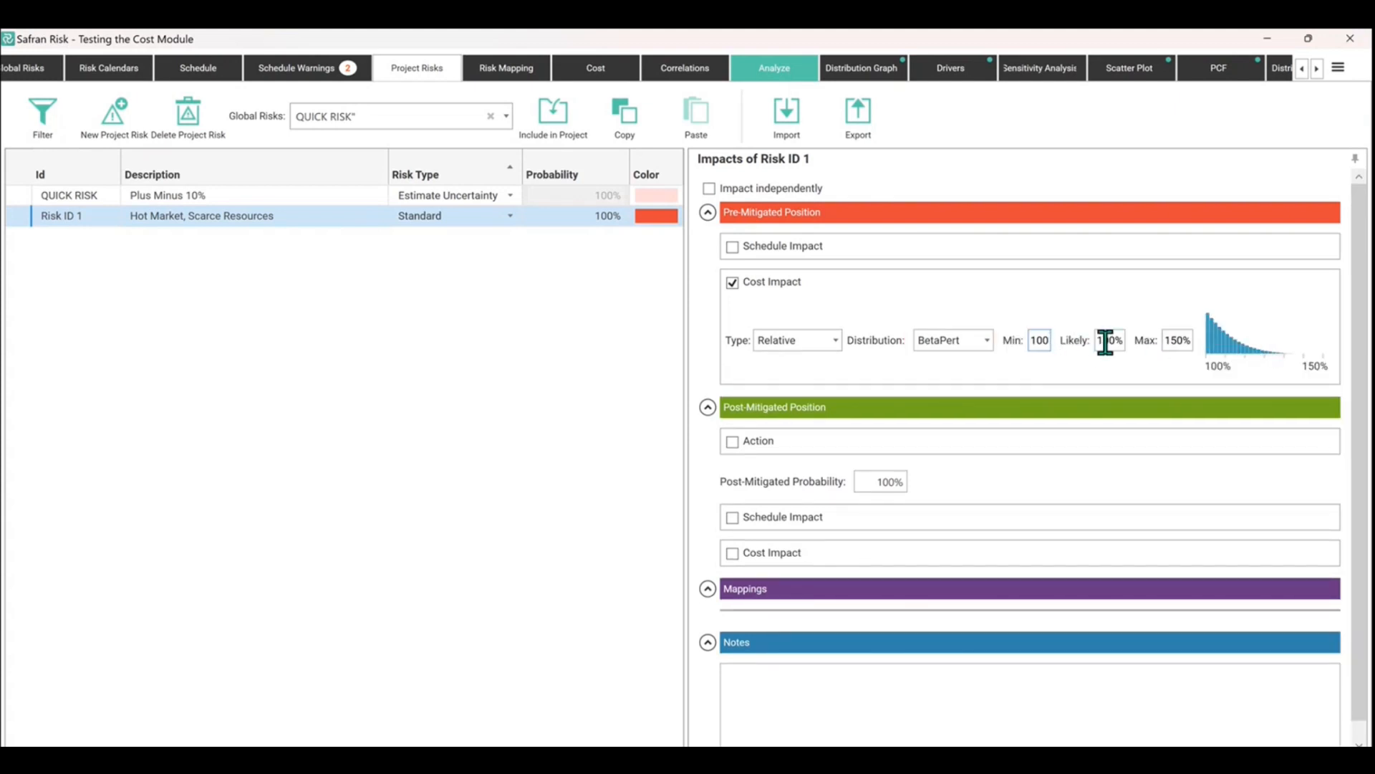
{"action": "left_click", "coordinate": [1105, 342]}
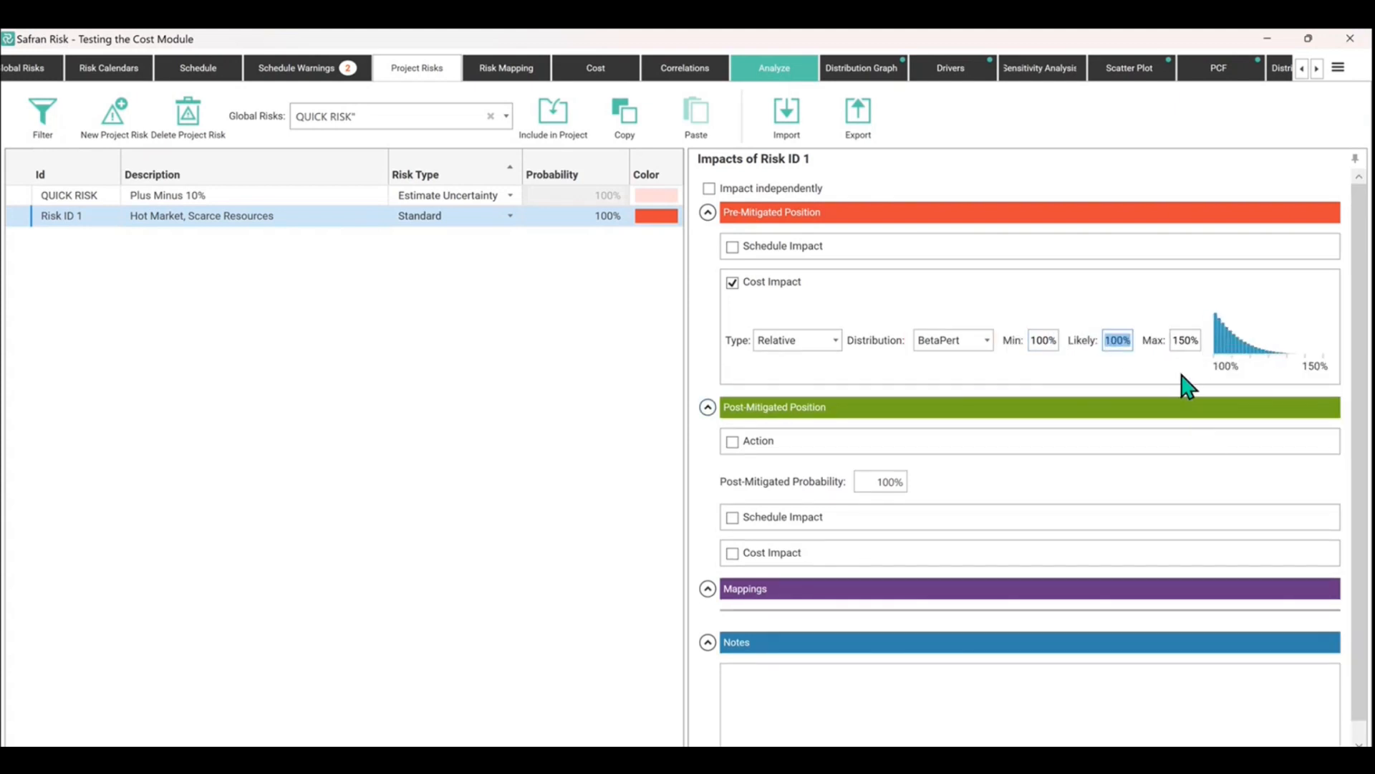
Set Risk ID 1's pre-mitigated cost impact to a minimum of 105%, likely 110% and maximum 200%.
{"action": "left_click", "coordinate": [1043, 341]}
{"action": "type", "text": "105"}
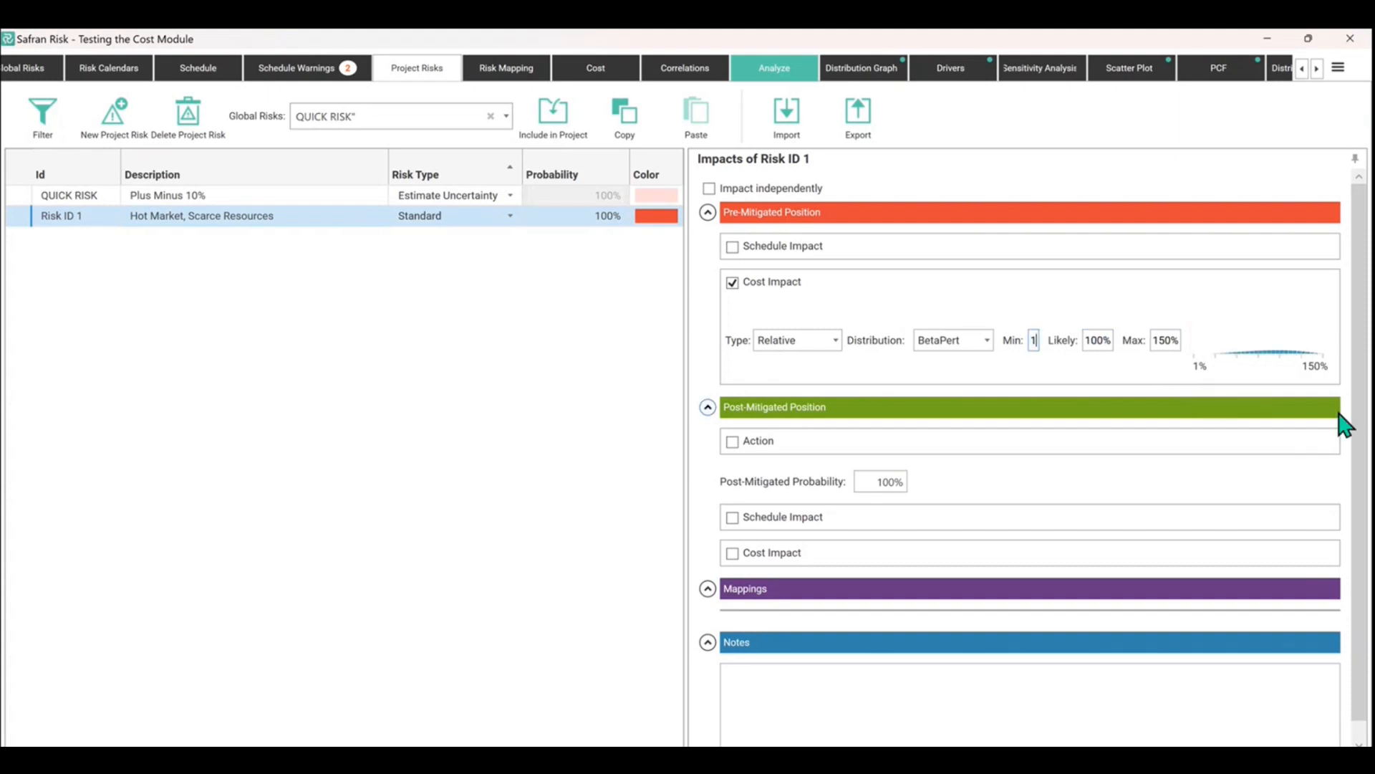
{"action": "left_click", "coordinate": [1106, 323]}
{"action": "left_click", "coordinate": [1114, 319]}
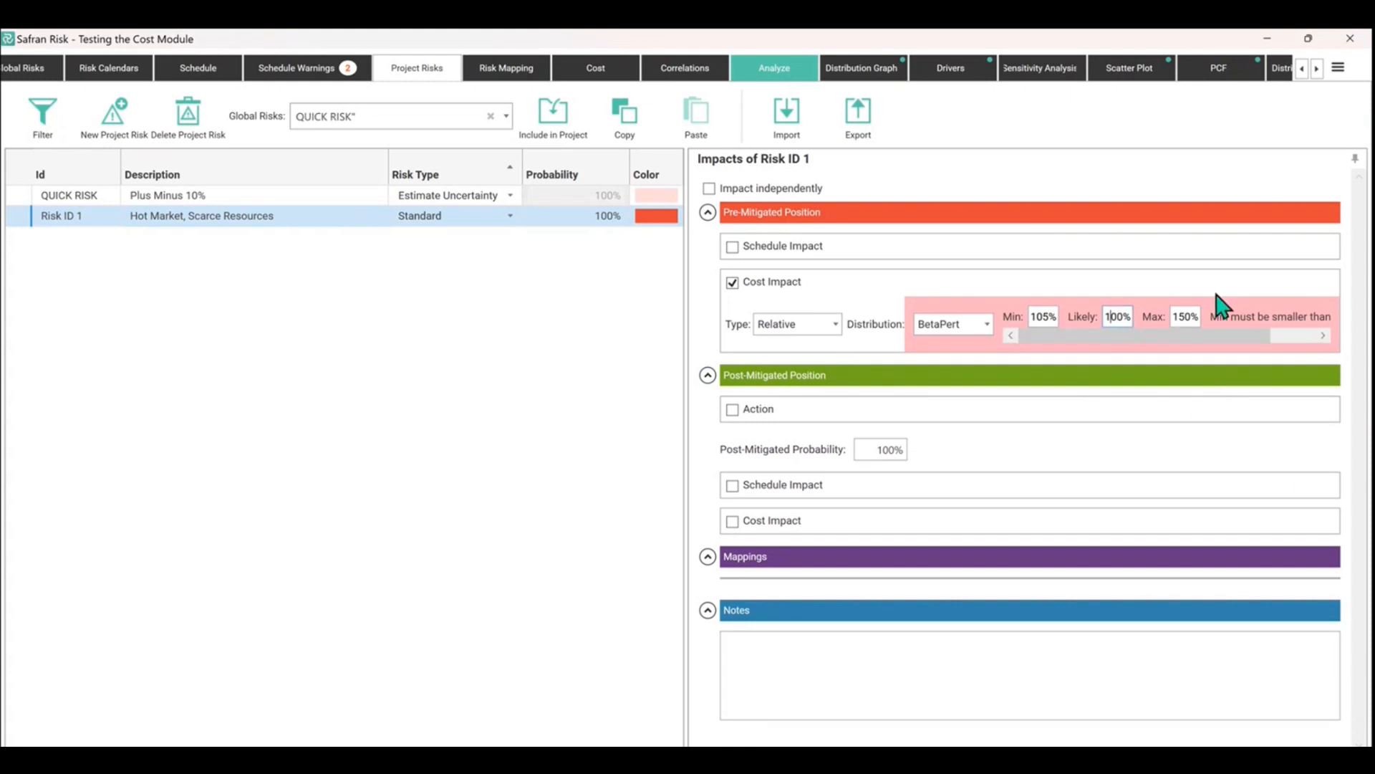
{"action": "key", "text": "Delete"}
{"action": "type", "text": "1"}
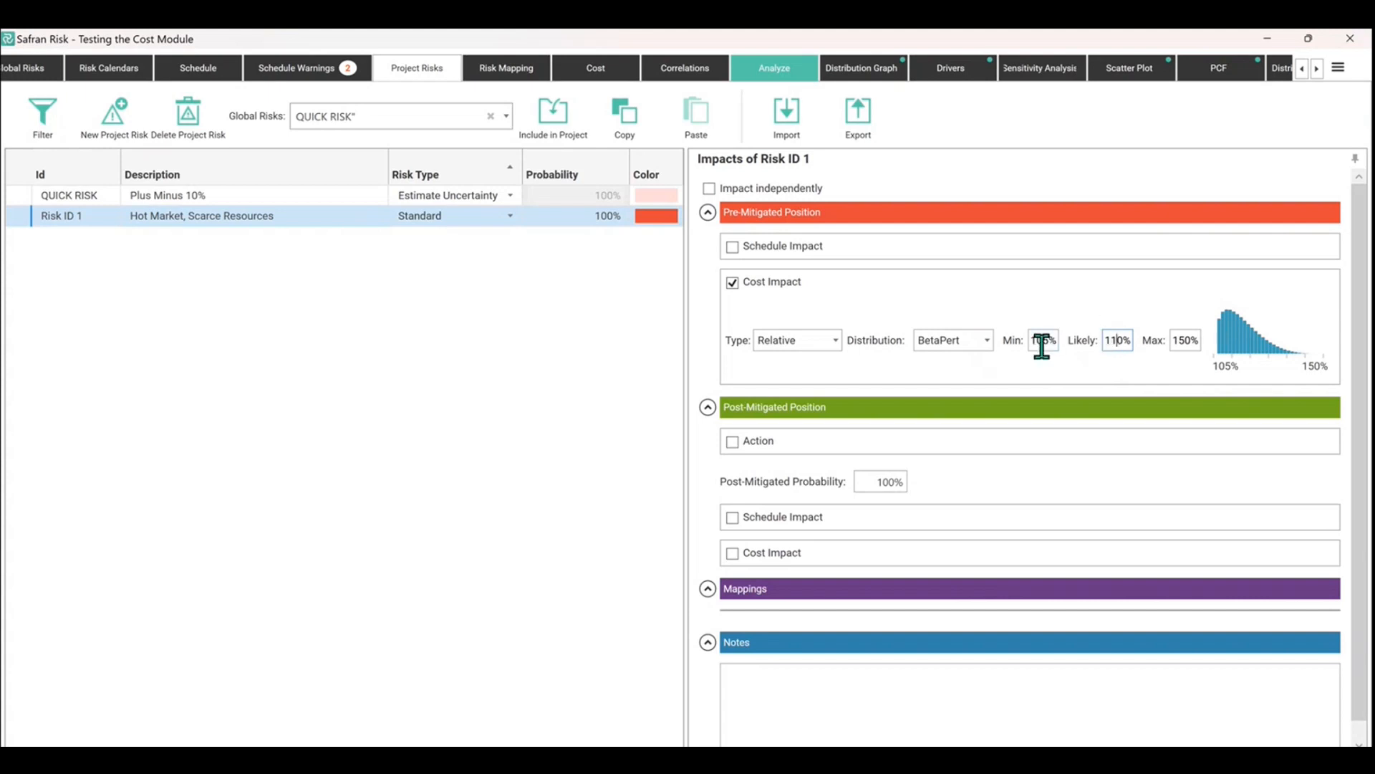
{"action": "left_click", "coordinate": [1178, 339]}
{"action": "type", "text": "200"}
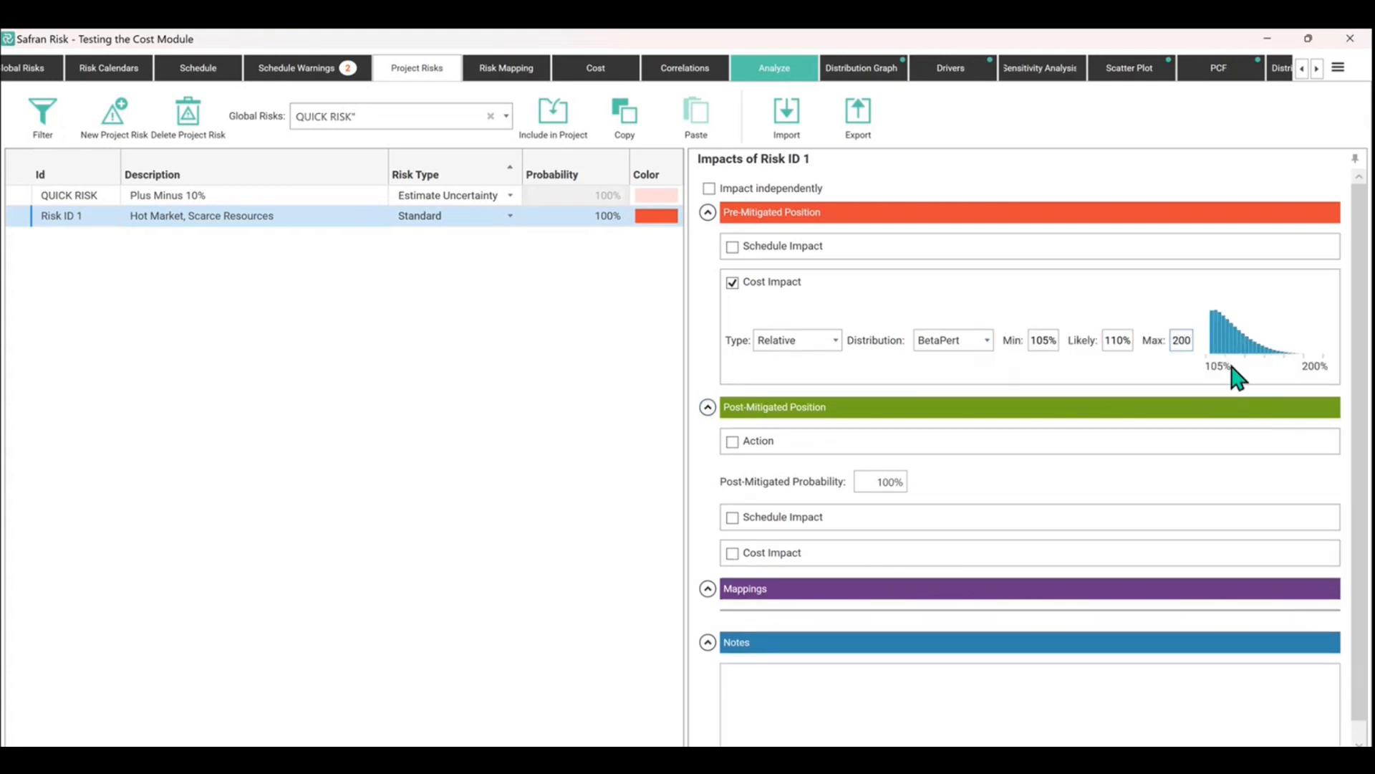
{"action": "left_click", "coordinate": [1171, 300]}
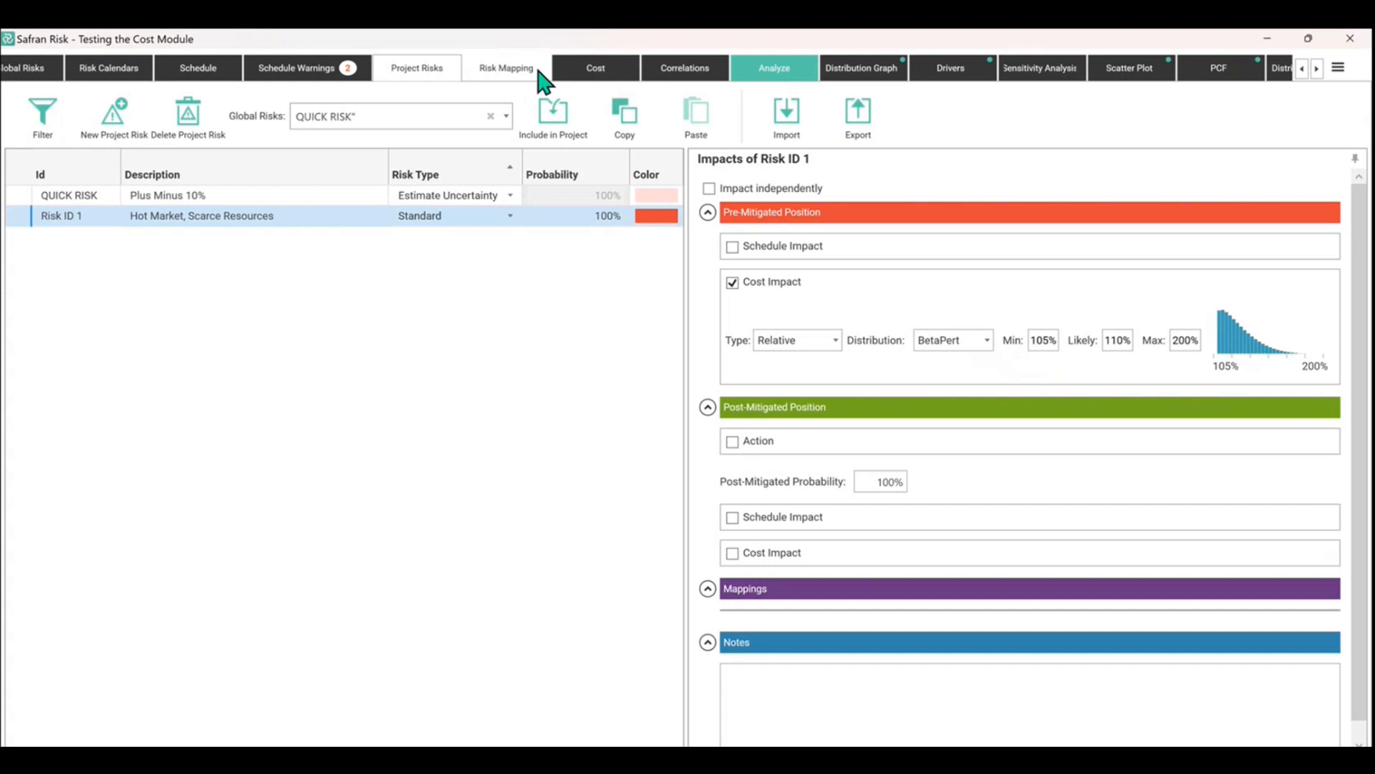
Map Risk ID 1 to the Specialist cost item under Labour in Project B.
{"action": "left_click", "coordinate": [608, 75]}
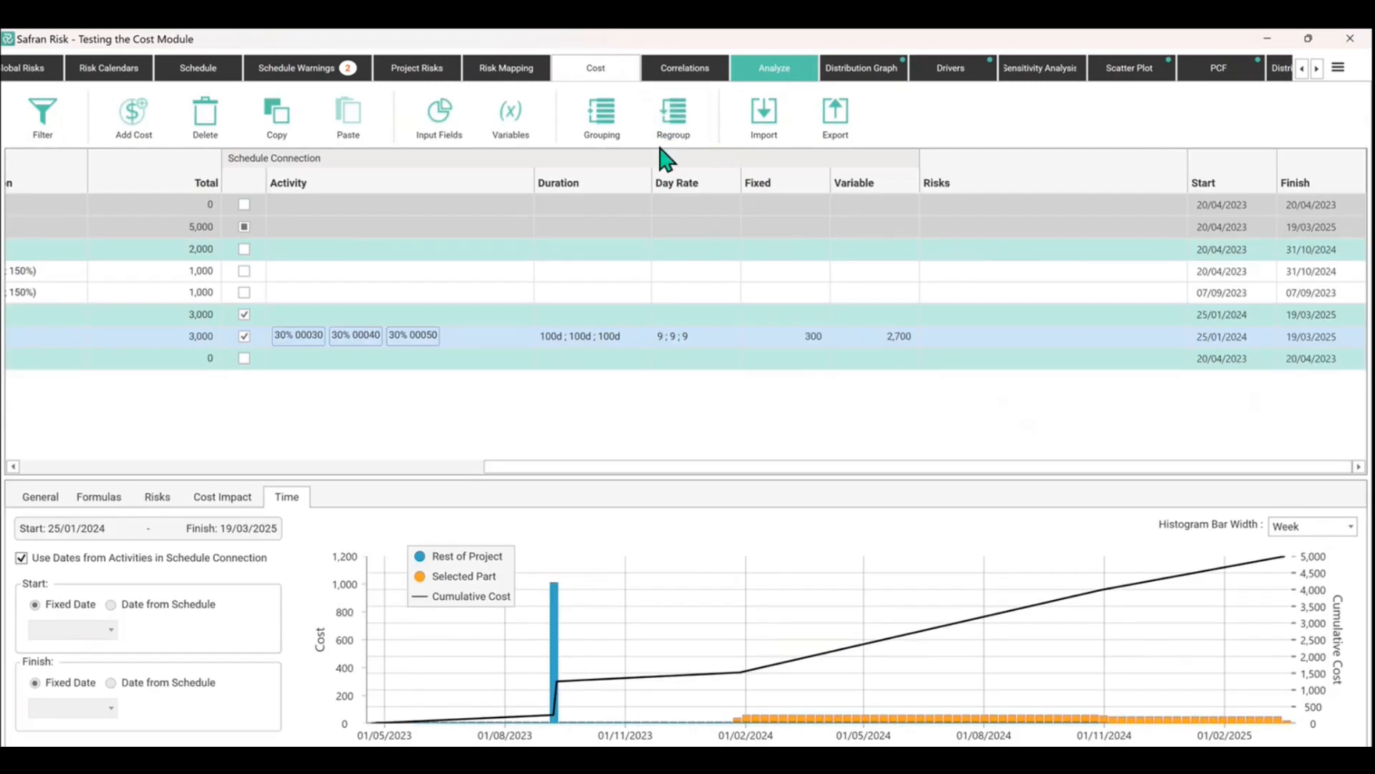
{"action": "left_click_drag", "start_coordinate": [660, 467], "coordinate": [252, 465]}
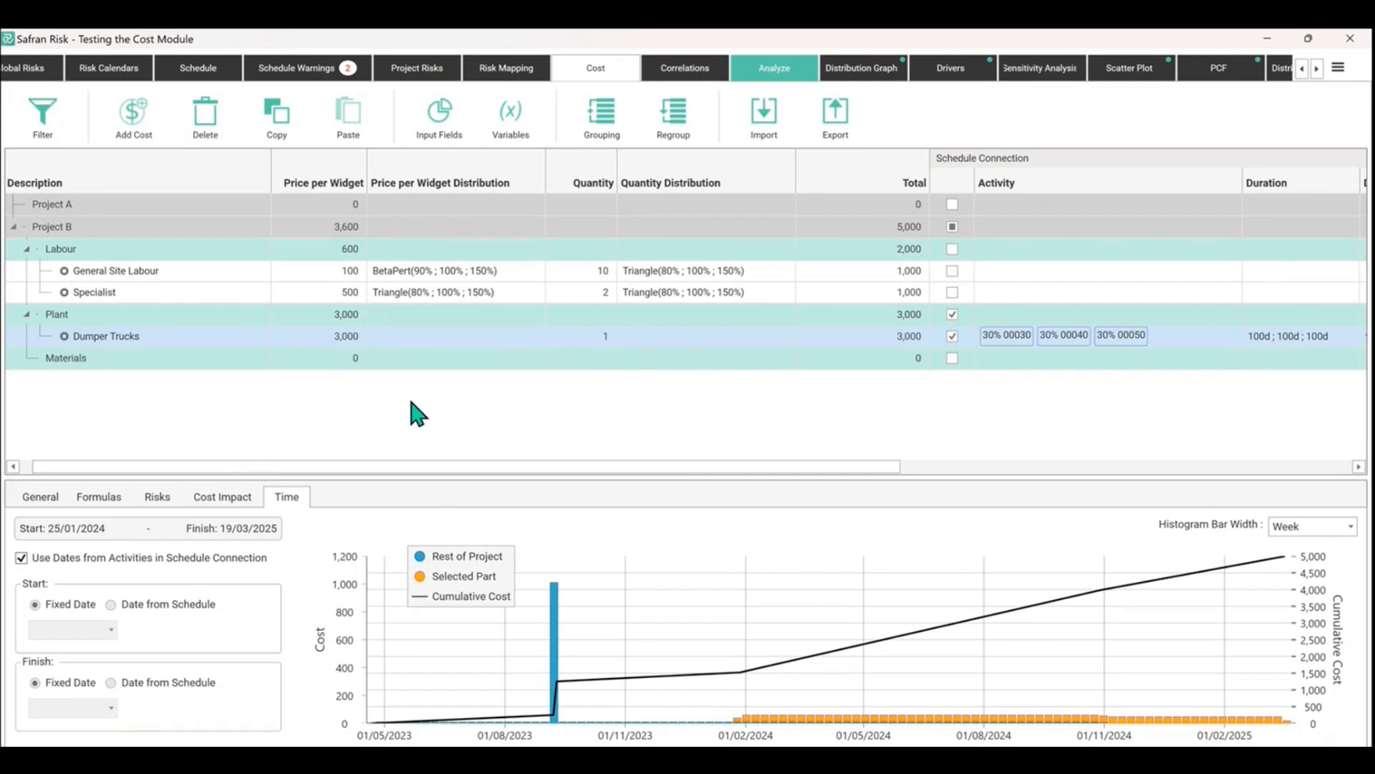
{"action": "left_click", "coordinate": [154, 291]}
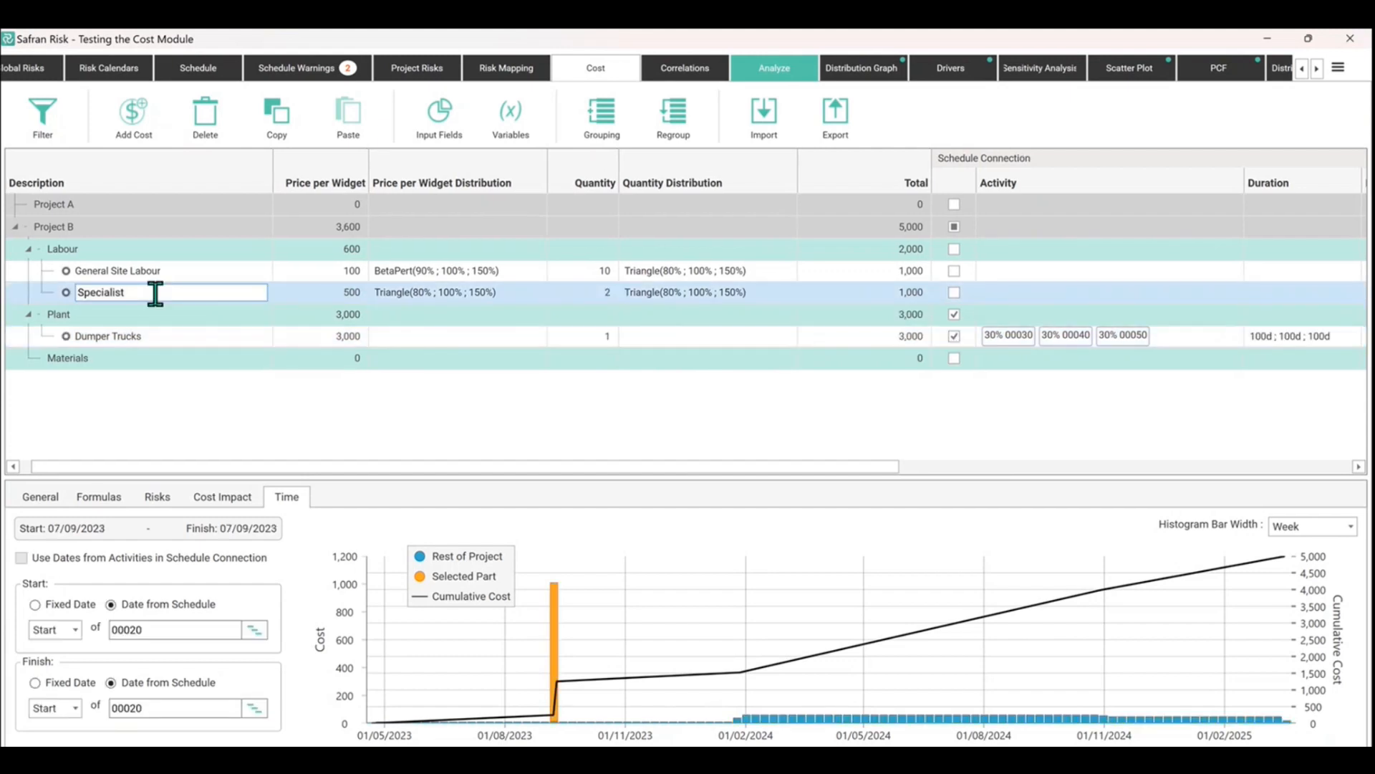
{"action": "left_click_drag", "start_coordinate": [700, 467], "coordinate": [1163, 482]}
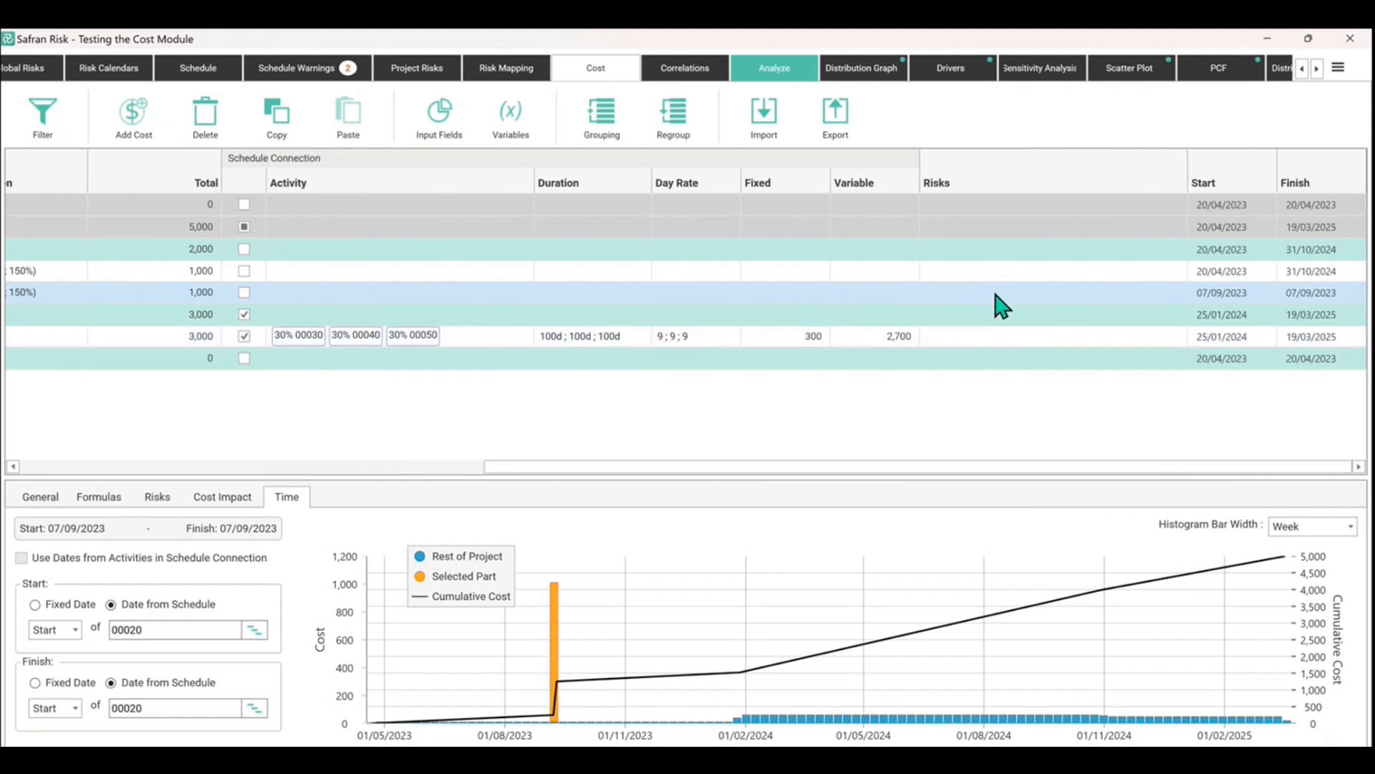
{"action": "mouse_move", "coordinate": [996, 294]}
{"action": "left_click", "coordinate": [1169, 293]}
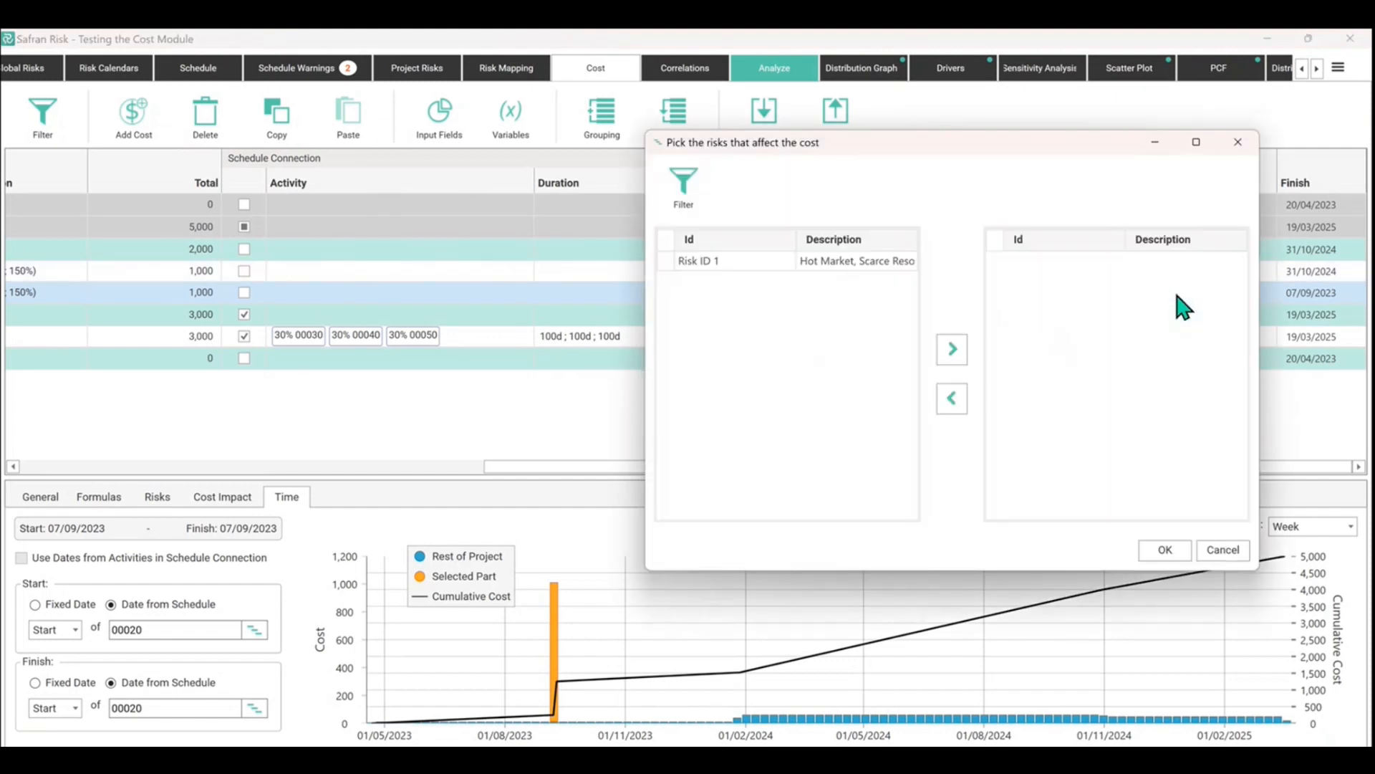
{"action": "left_click", "coordinate": [738, 271]}
{"action": "left_click", "coordinate": [772, 264]}
{"action": "left_click", "coordinate": [947, 349]}
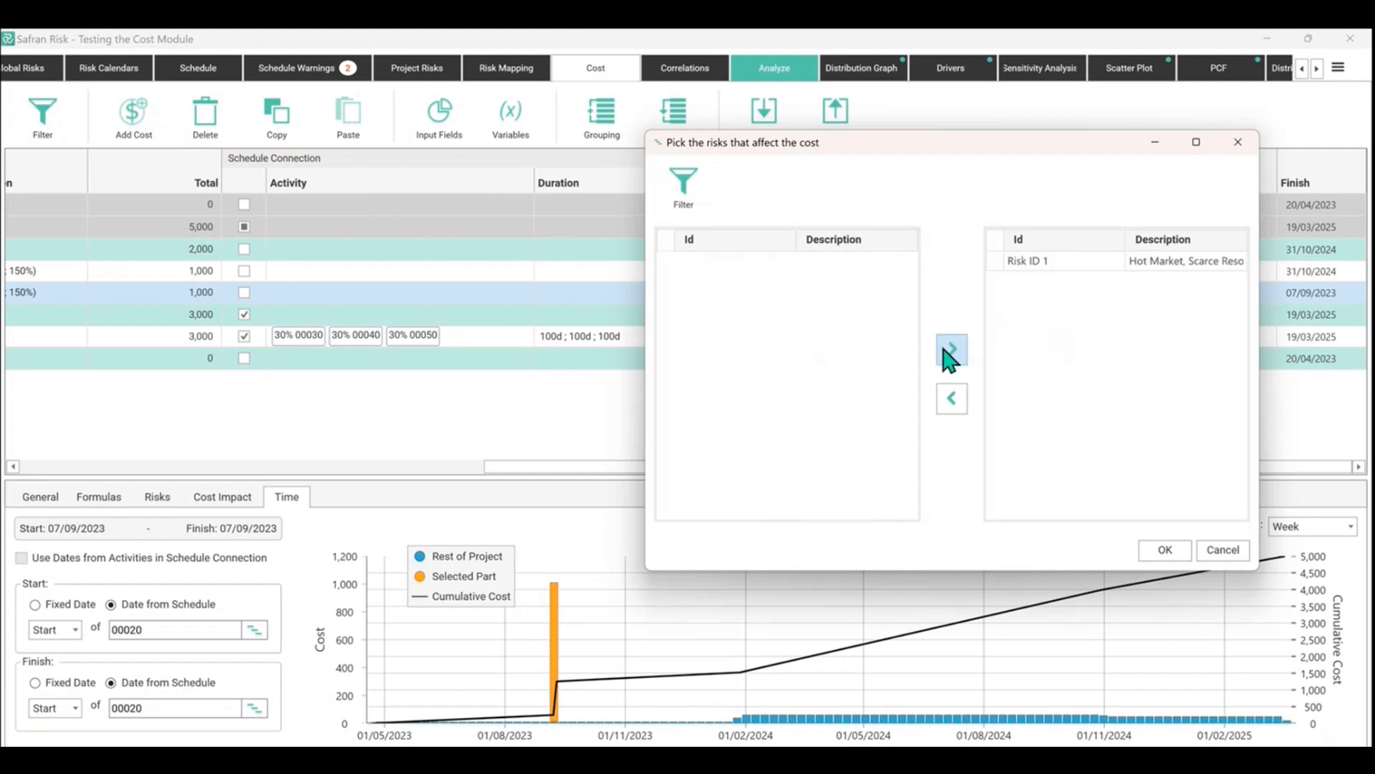
{"action": "left_click", "coordinate": [1165, 549]}
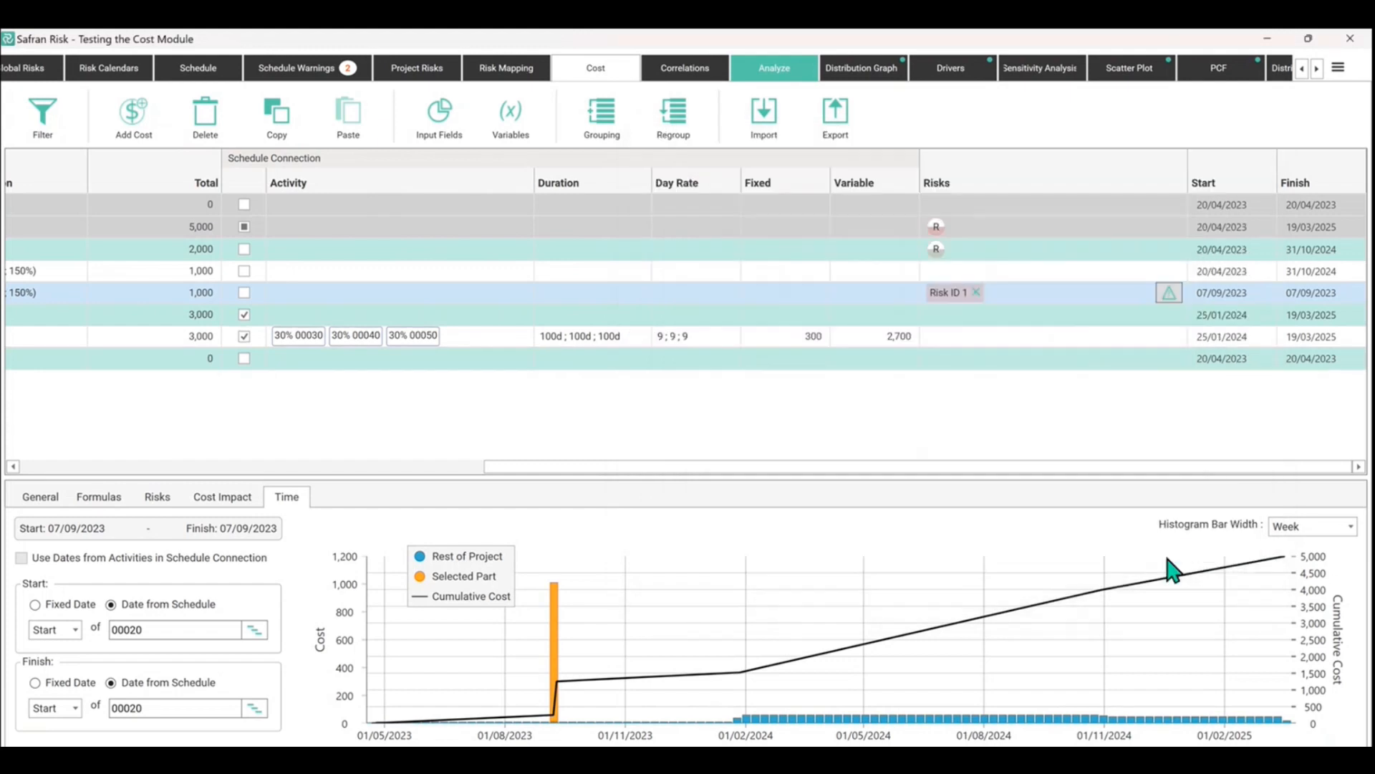
{"action": "left_click", "coordinate": [1010, 358]}
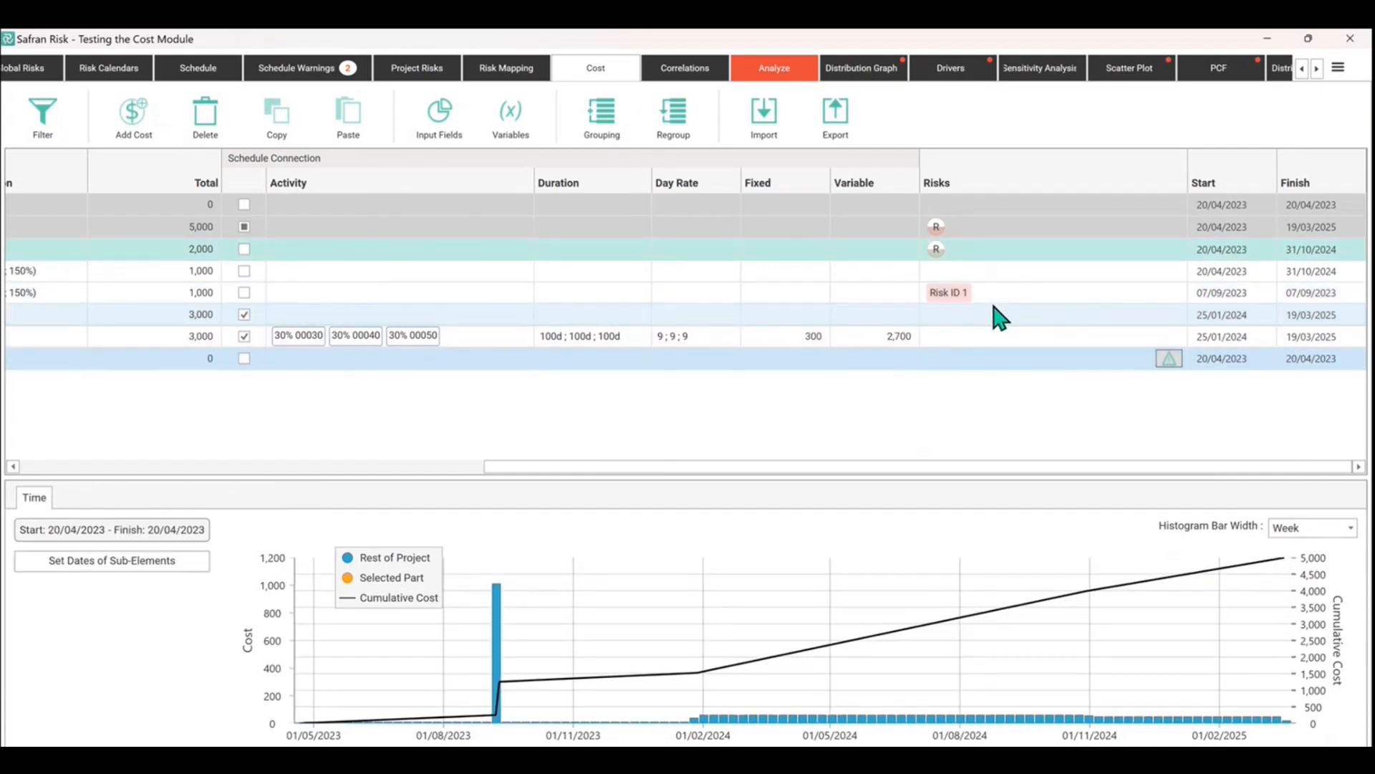
In the project risks, keep Risk ID 1's type as Standard and set its probability to 20%.
{"action": "left_click", "coordinate": [421, 75]}
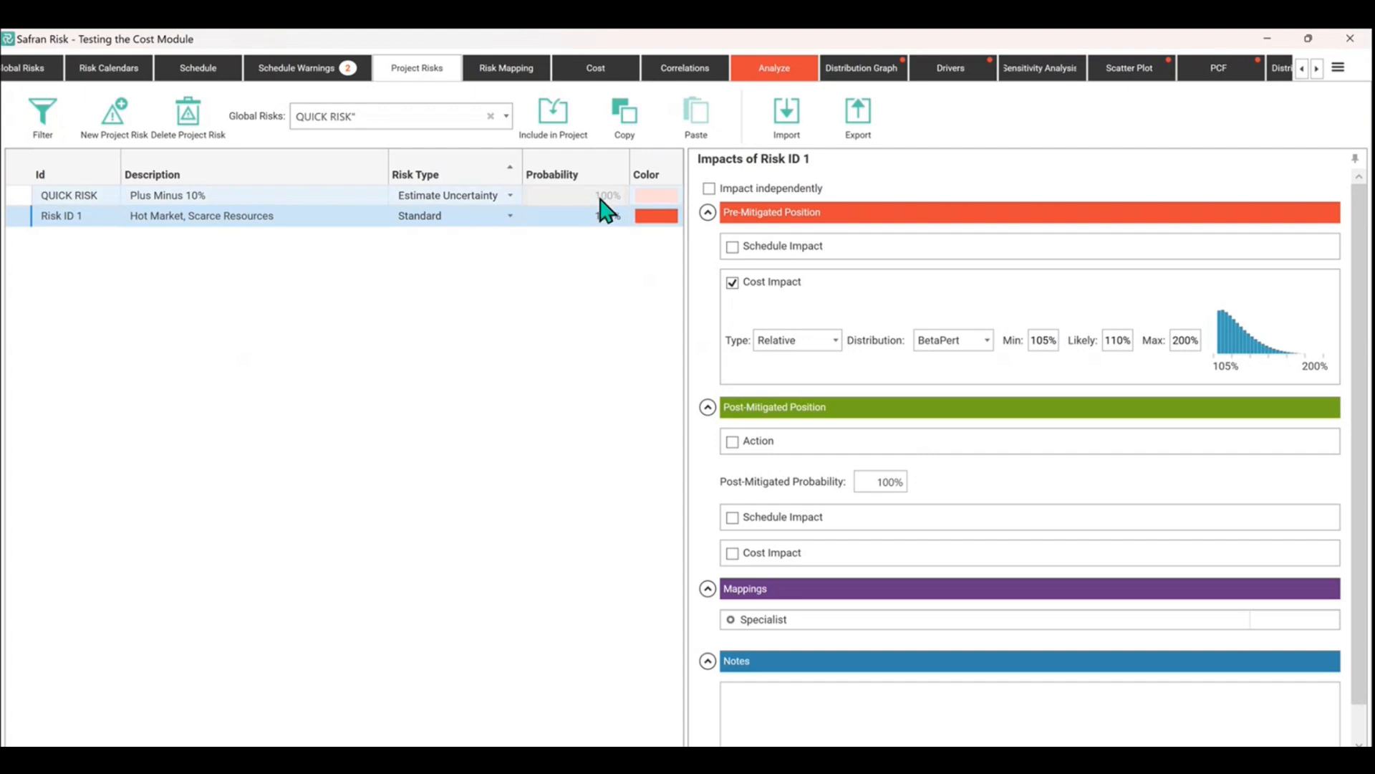
{"action": "left_click", "coordinate": [435, 219]}
{"action": "left_click", "coordinate": [433, 221]}
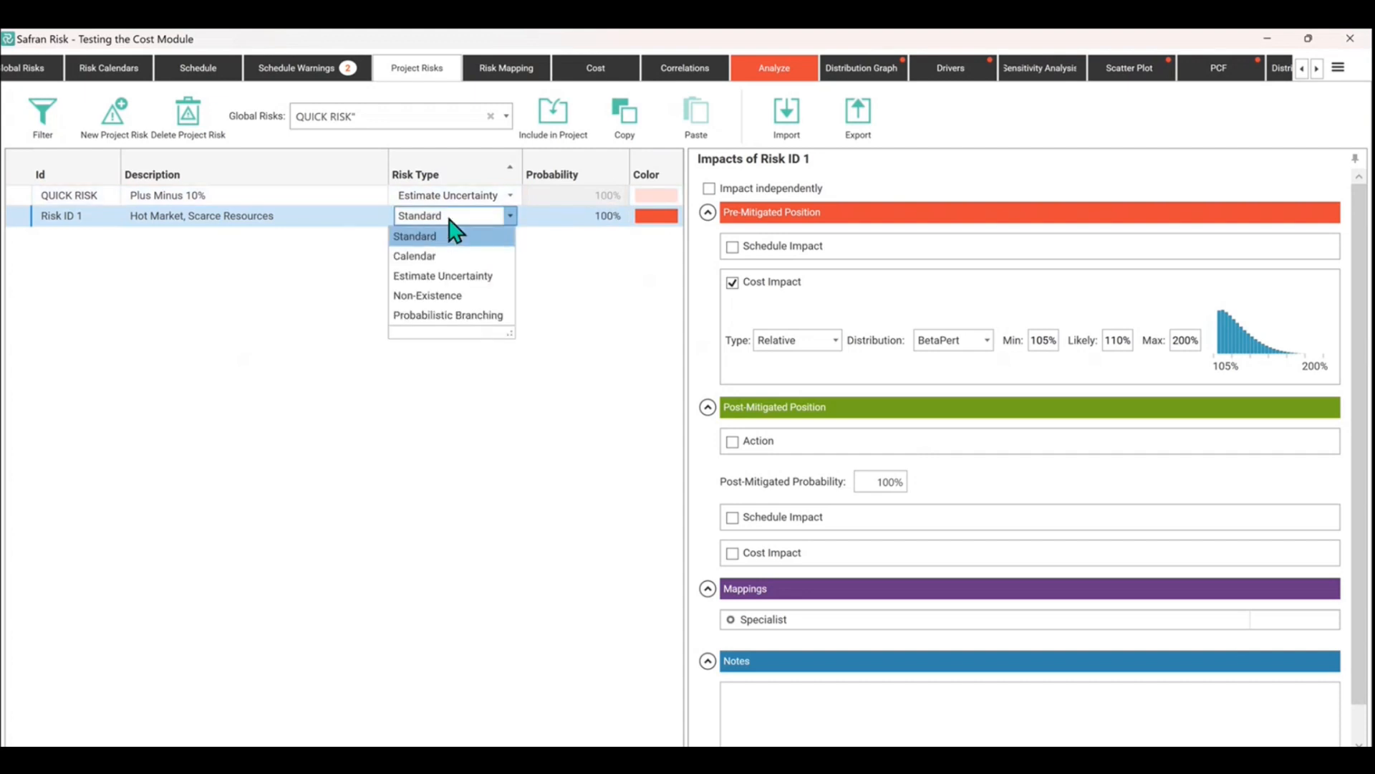
{"action": "left_click", "coordinate": [451, 222]}
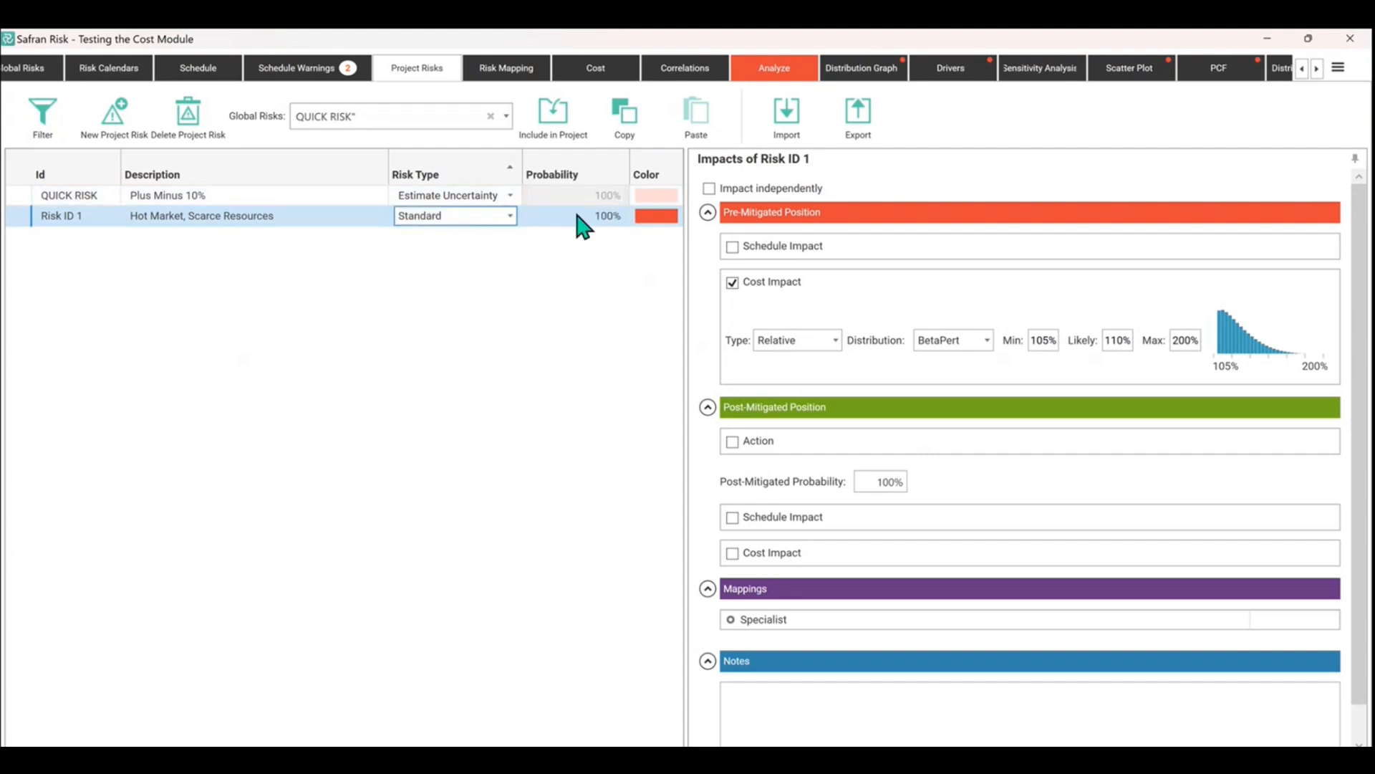
{"action": "left_click", "coordinate": [595, 219]}
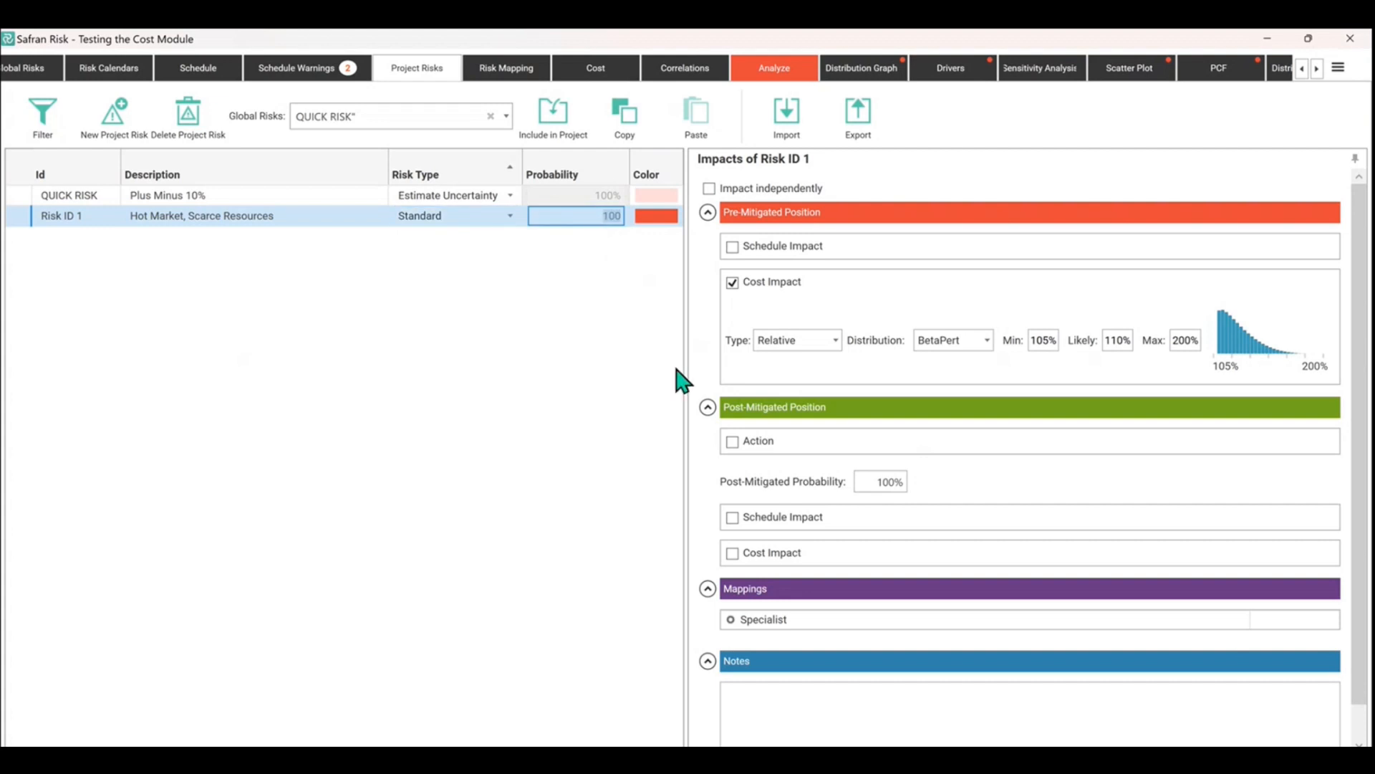
{"action": "type", "text": "20"}
{"action": "key", "text": "Return"}
Examine the risks mapped to the Specialist cost item, including the risk selection window, without changing the mapping.
{"action": "left_click", "coordinate": [573, 68]}
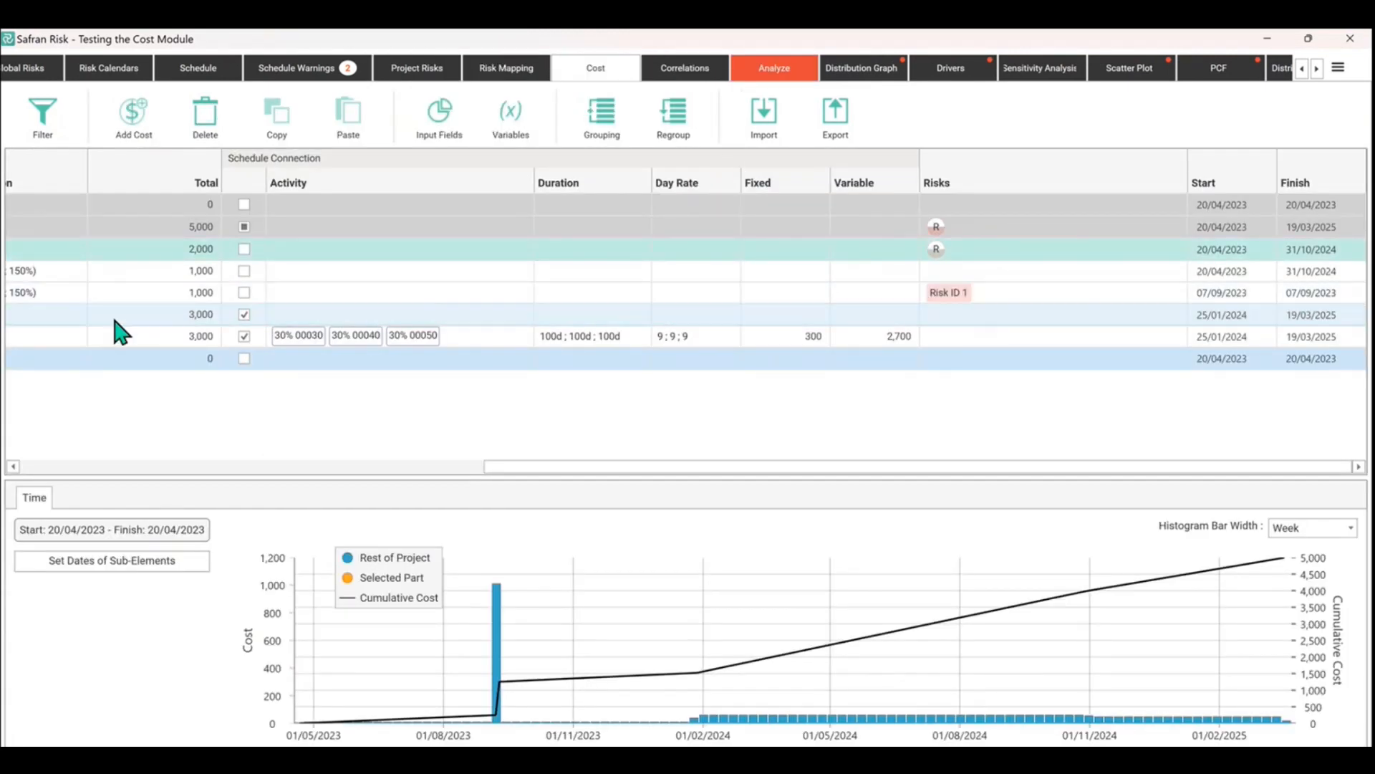
{"action": "left_click", "coordinate": [55, 291]}
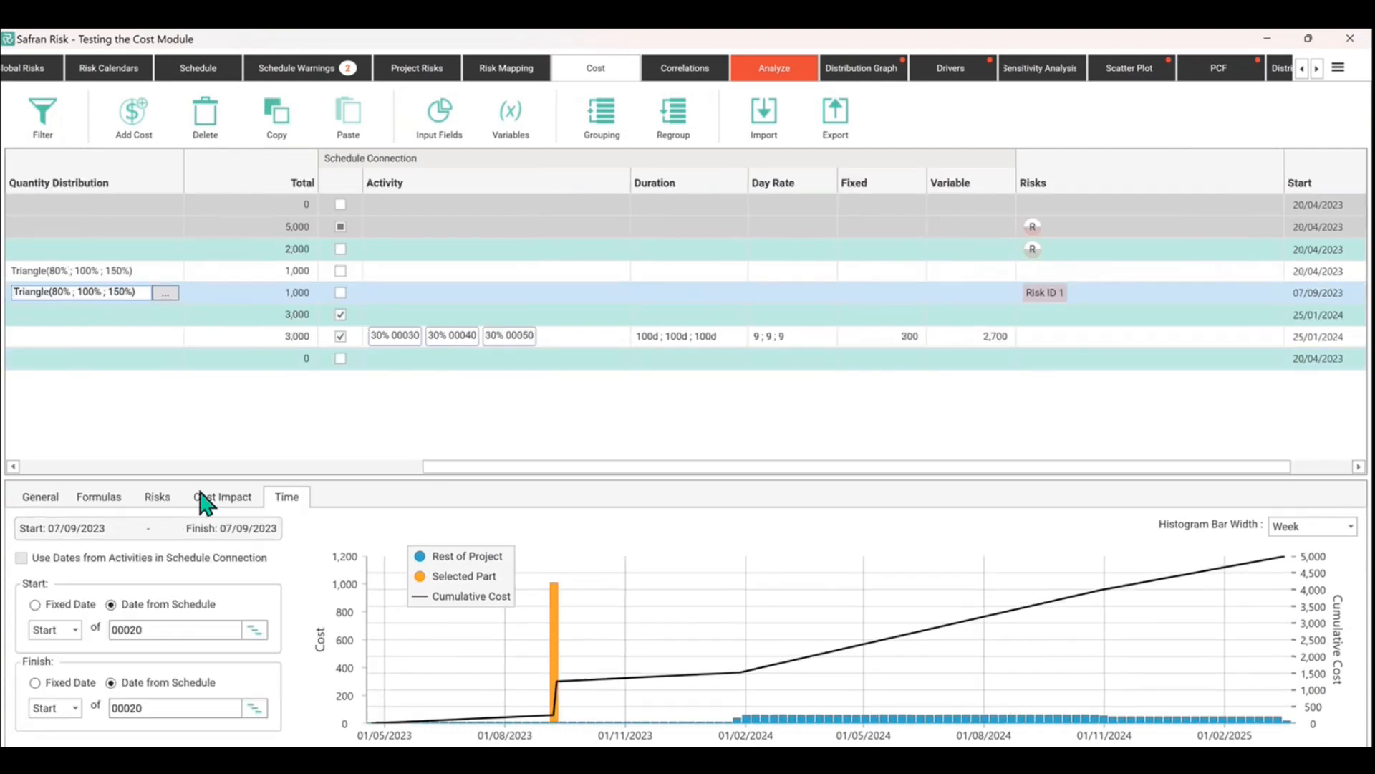
{"action": "left_click", "coordinate": [158, 499]}
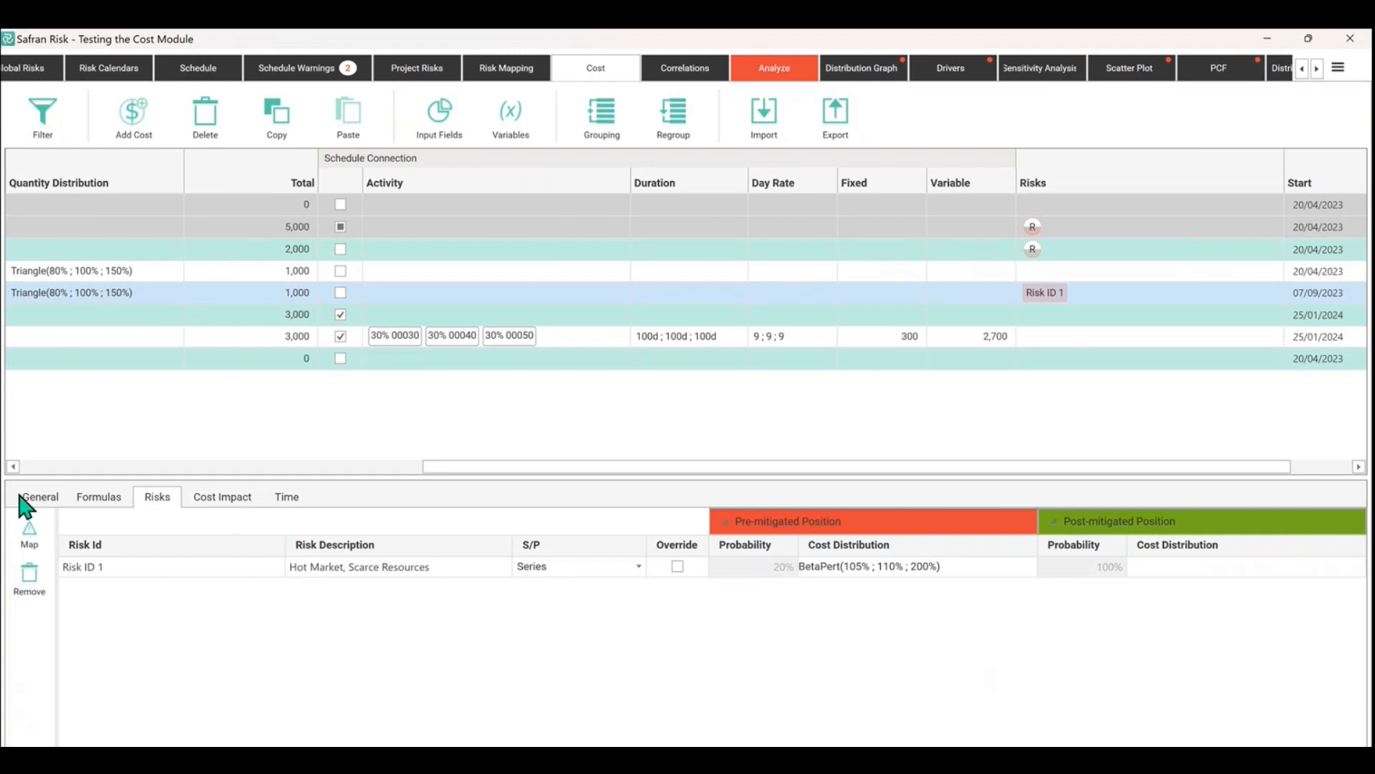
{"action": "left_click", "coordinate": [107, 577]}
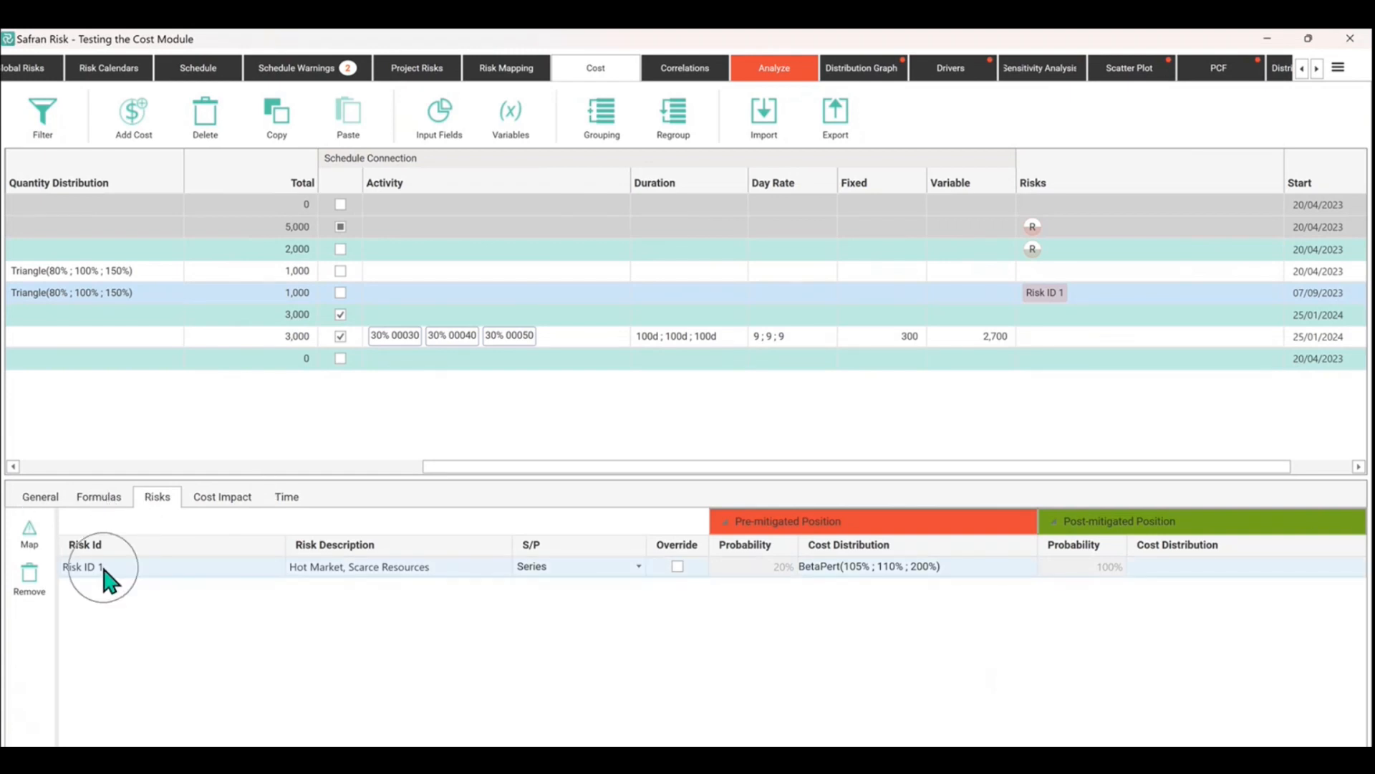
{"action": "left_click", "coordinate": [32, 540]}
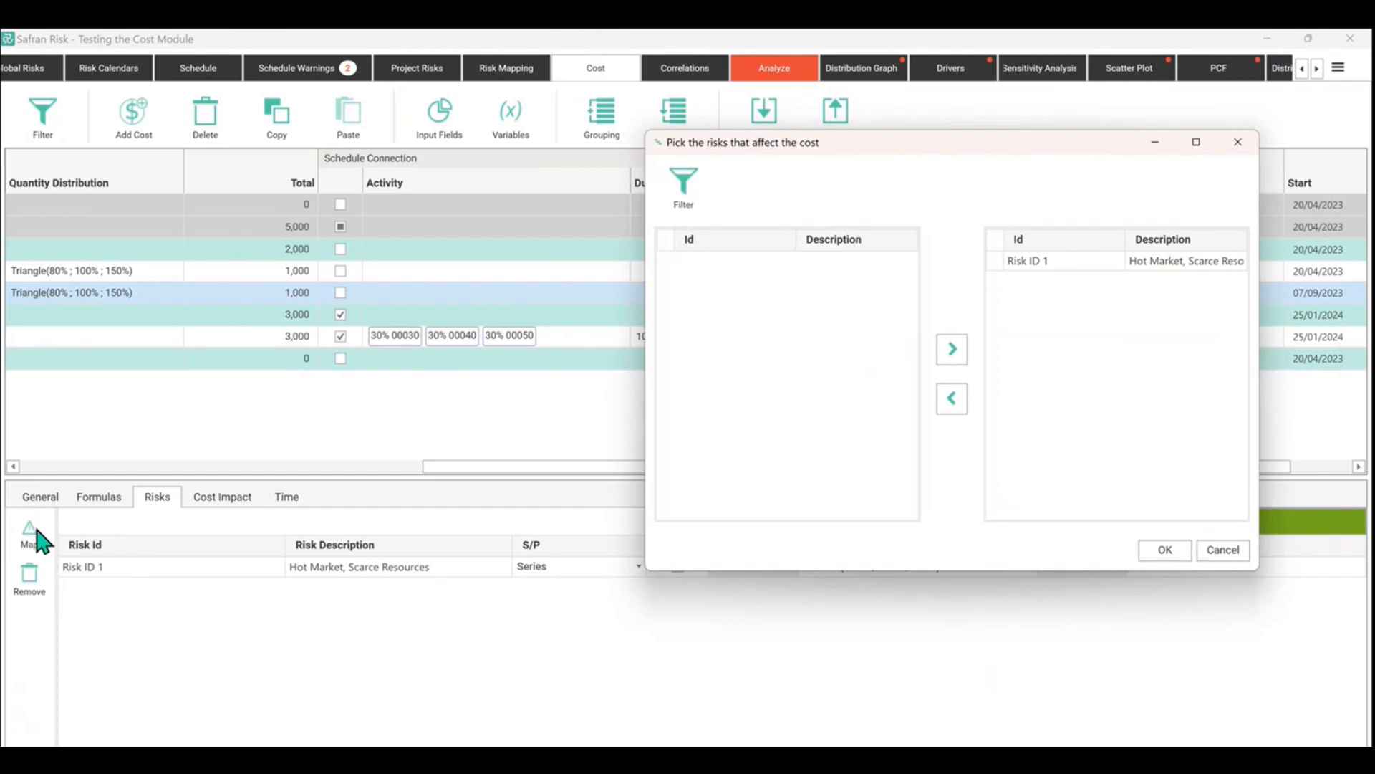
{"action": "left_click", "coordinate": [41, 550]}
{"action": "left_click", "coordinate": [1237, 146]}
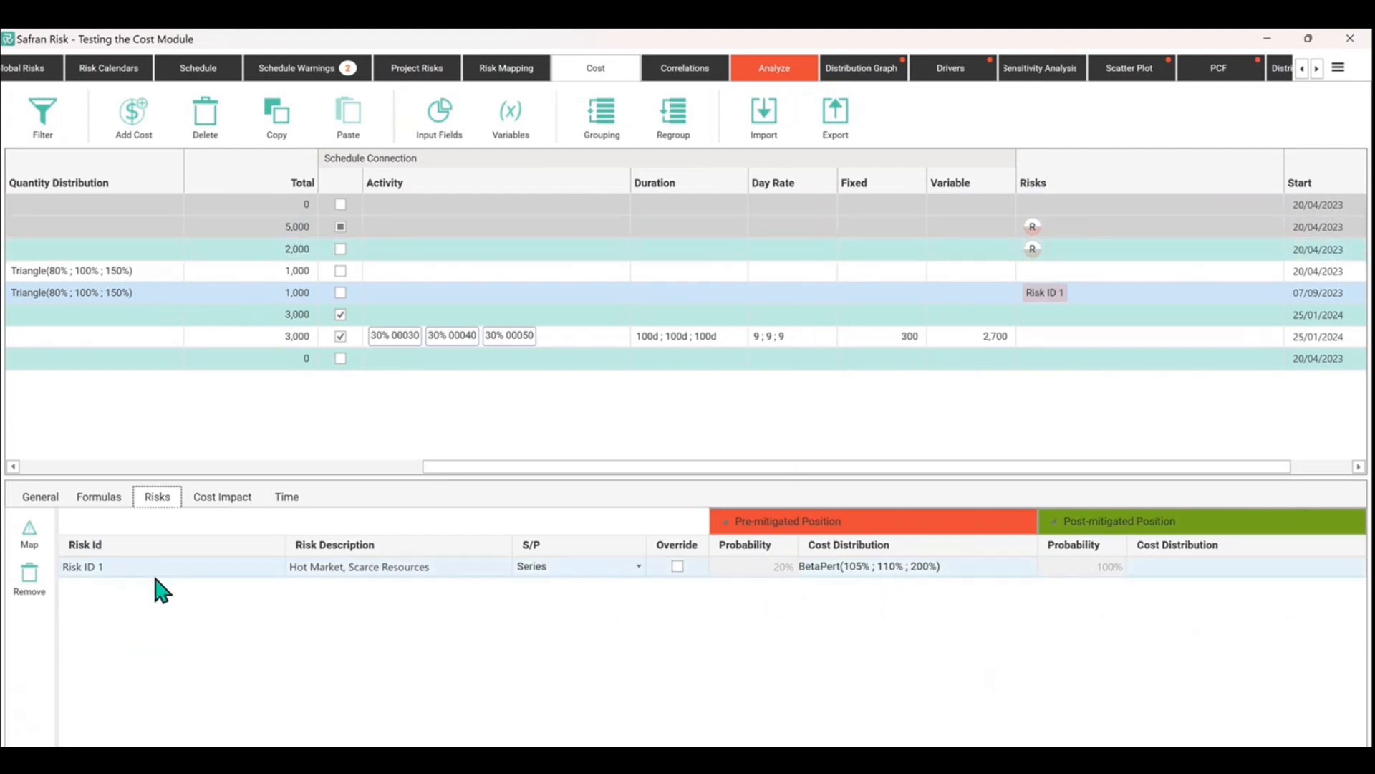
Examine the series and parallel options for Risk ID 1's mapping to the Specialist item, keeping Series.
{"action": "left_click", "coordinate": [640, 568]}
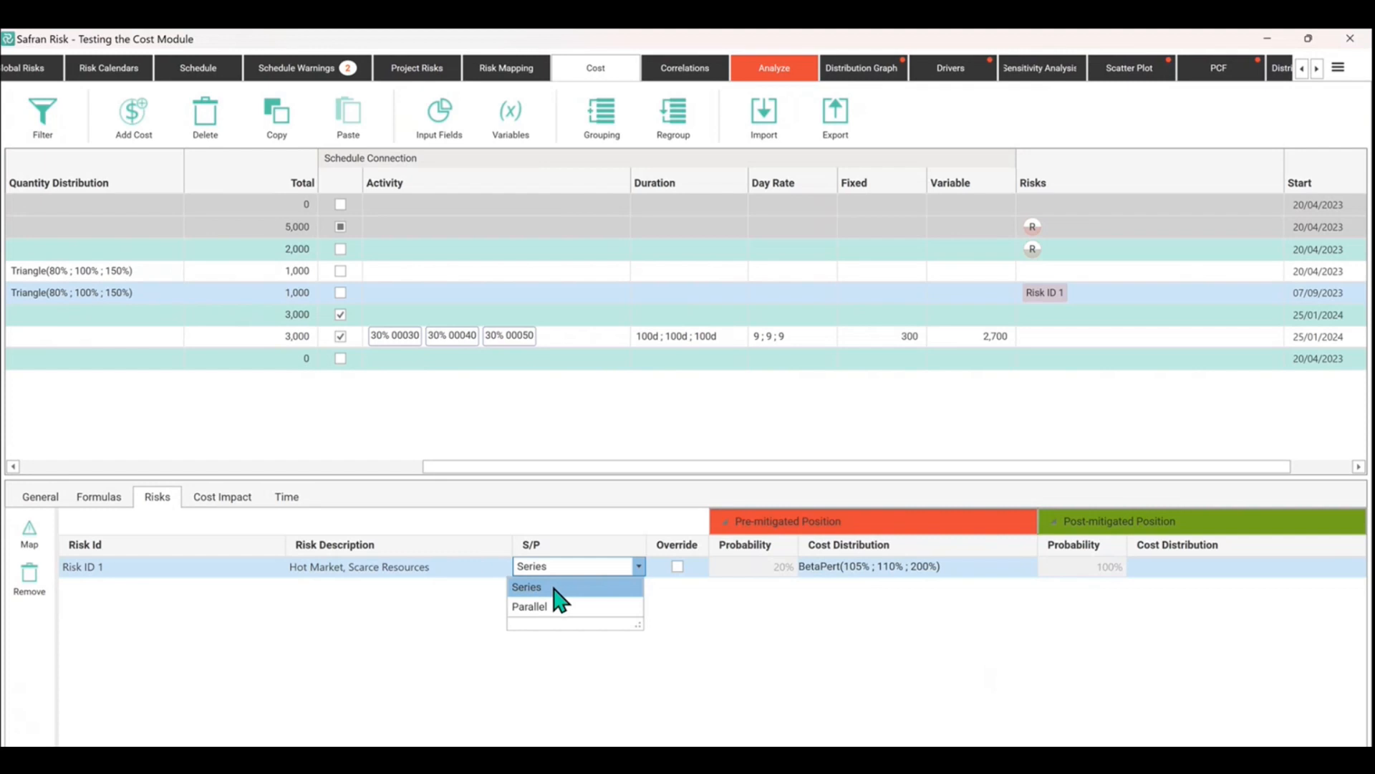
{"action": "left_click", "coordinate": [557, 589]}
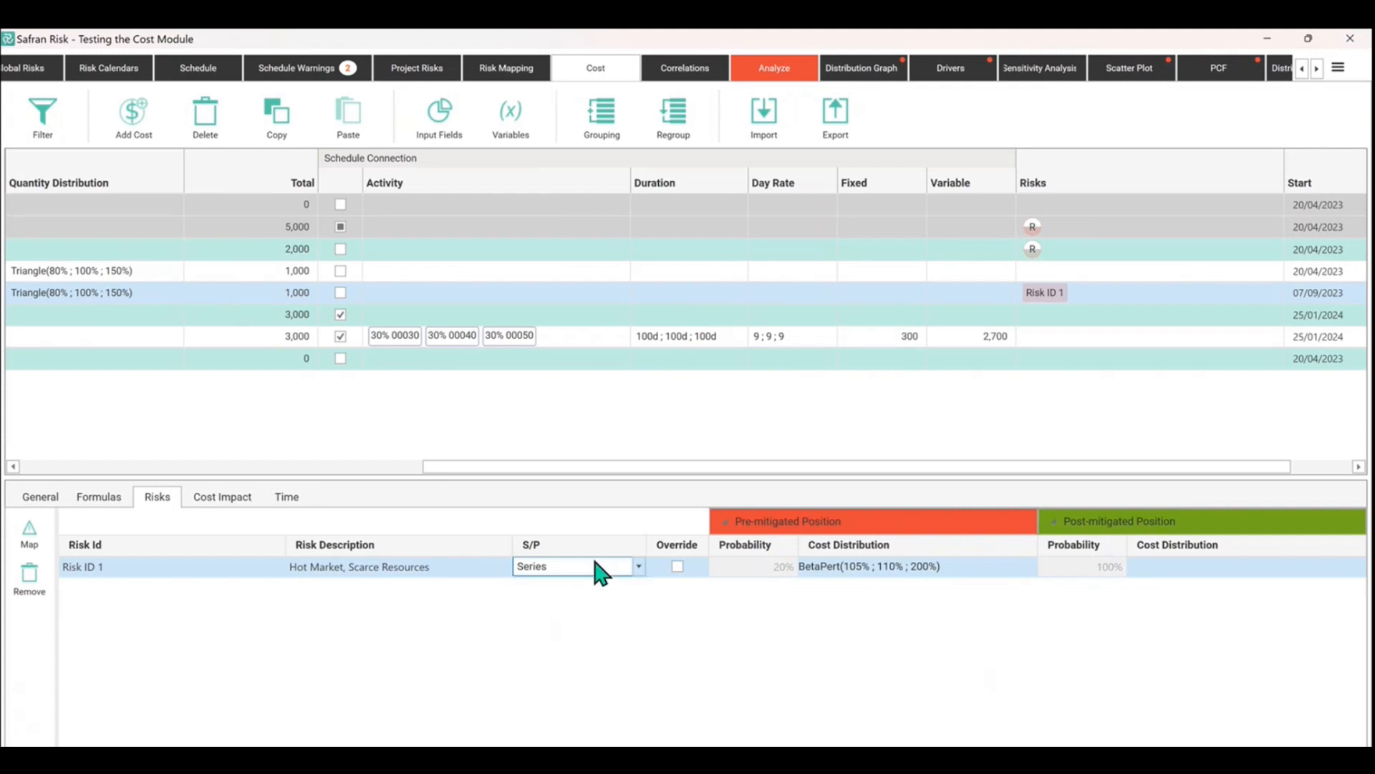
{"action": "left_click", "coordinate": [559, 573]}
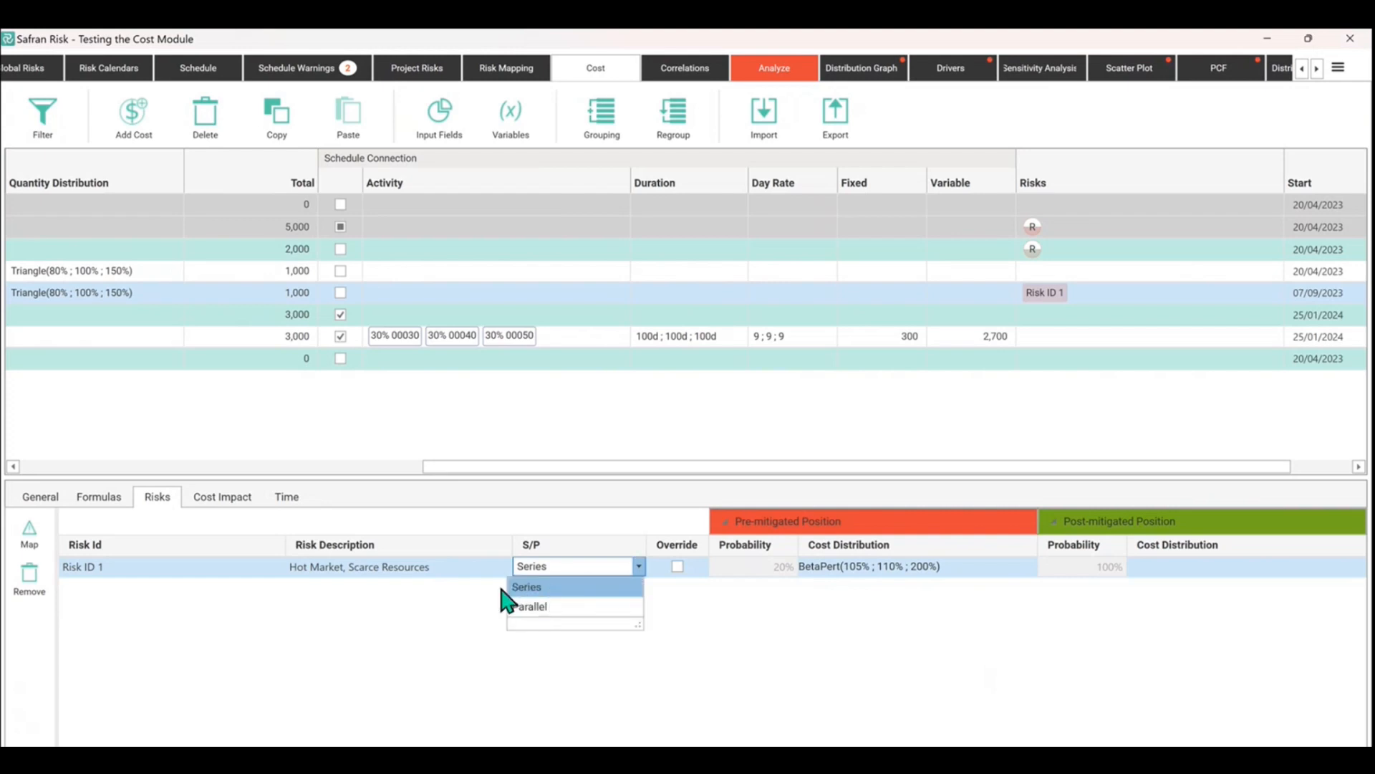
{"action": "left_click", "coordinate": [454, 605]}
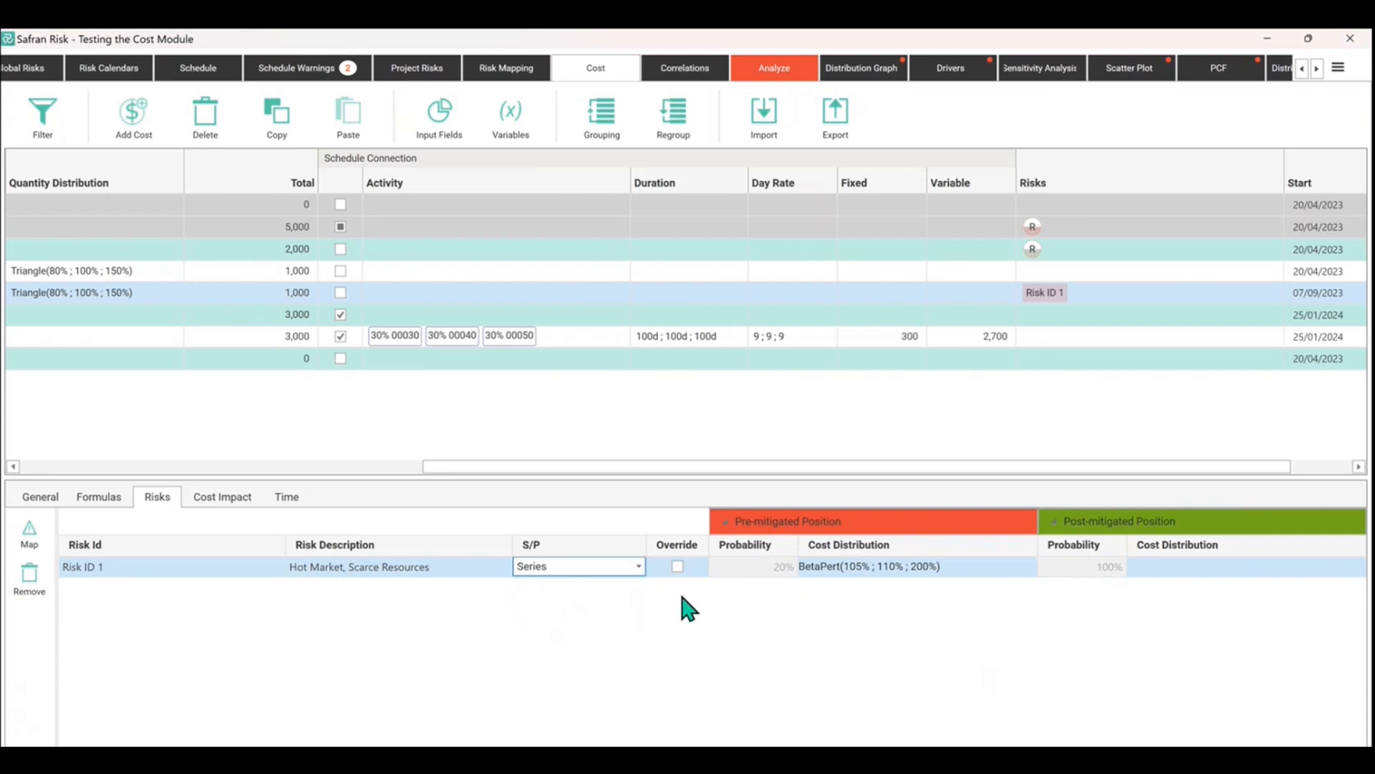
Try overriding Risk ID 1's pre-mitigated probability with 50% on the Specialist item, and turn the override back off.
{"action": "left_click", "coordinate": [678, 566]}
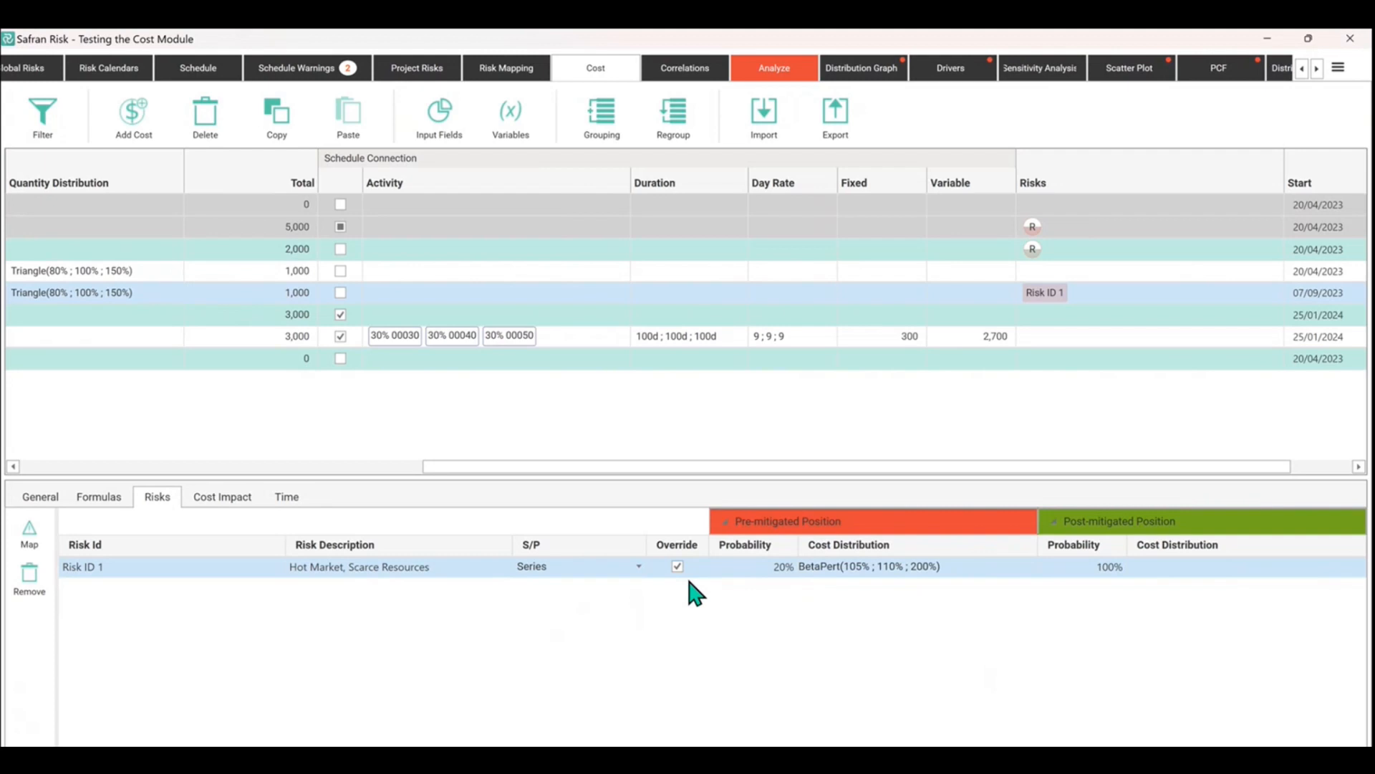
{"action": "left_click", "coordinate": [774, 572]}
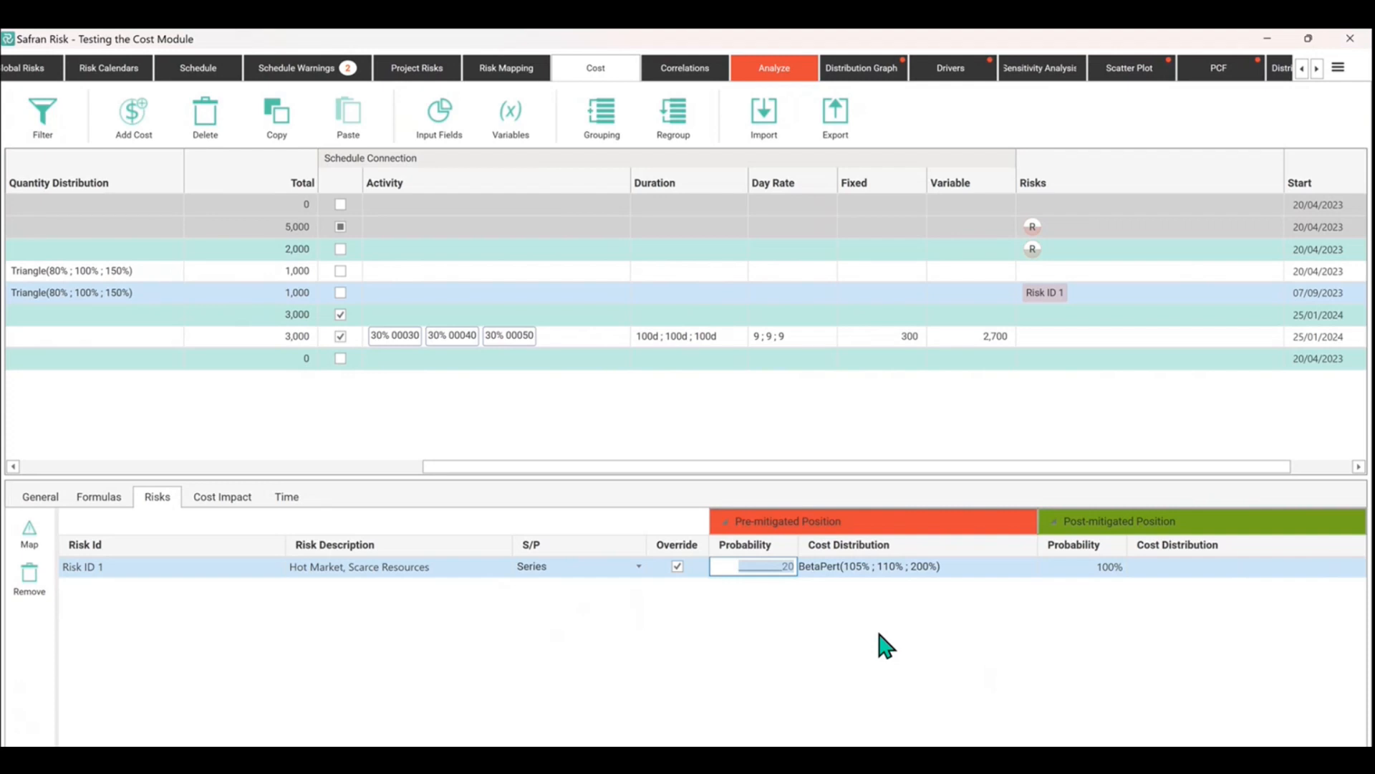
{"action": "type", "text": "50"}
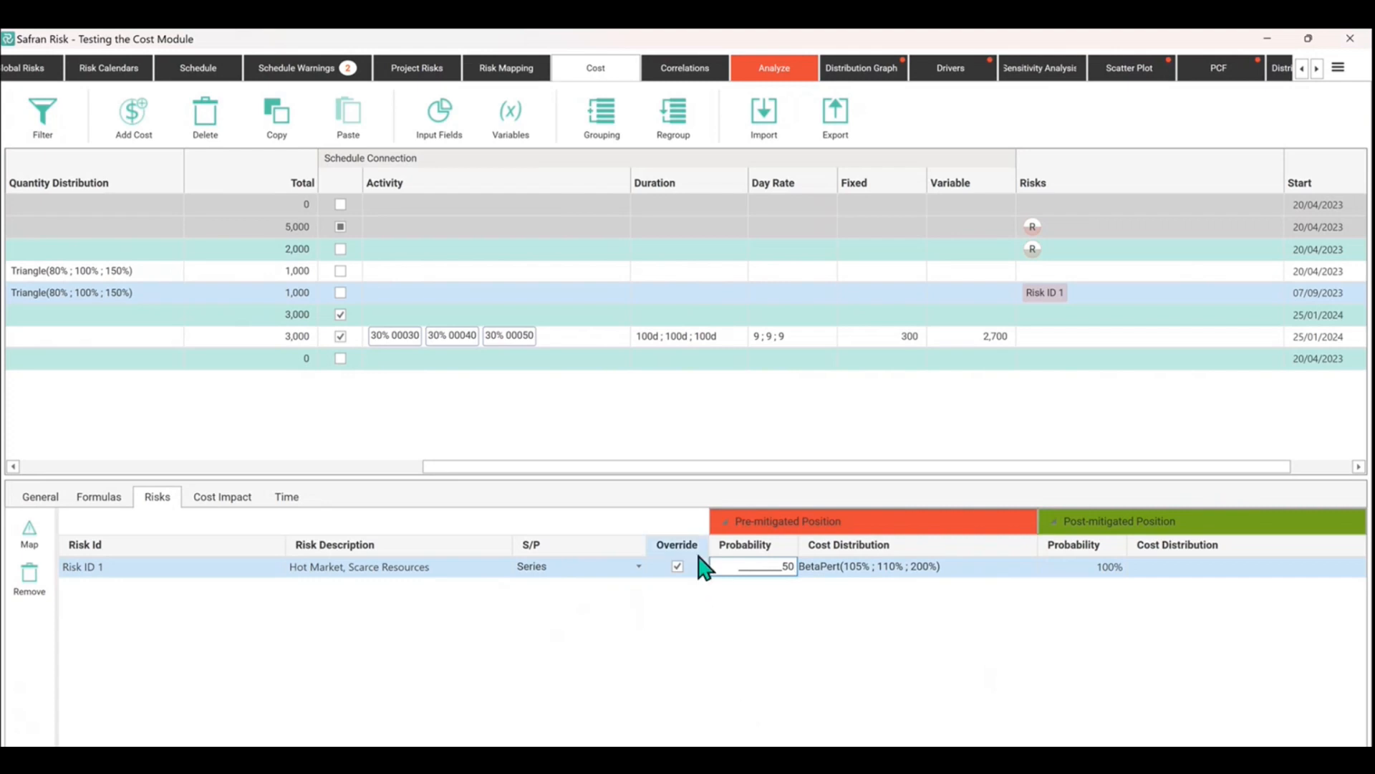
{"action": "left_click", "coordinate": [677, 568]}
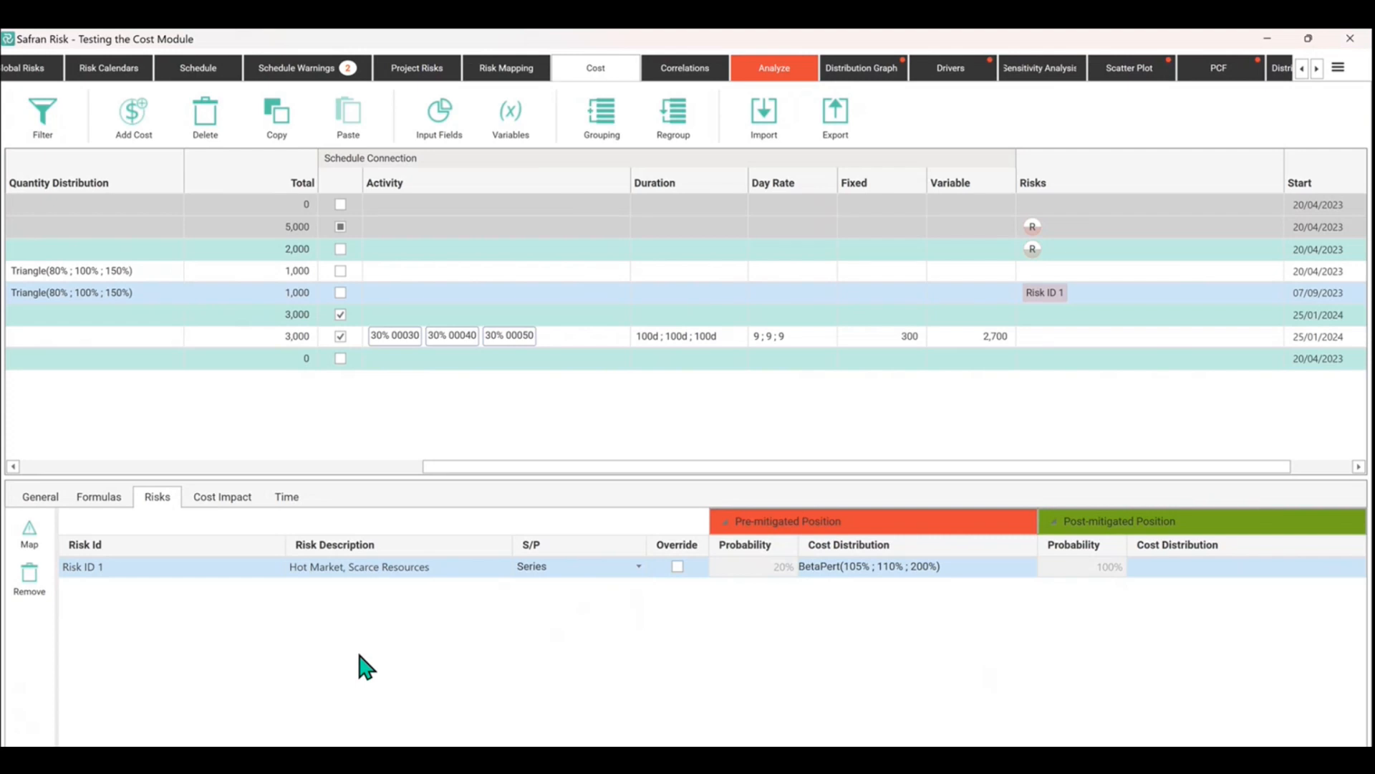
Examine the Specialist item's cost impact distributions alongside its price, quantity, mapped risk and date values.
{"action": "left_click", "coordinate": [225, 506]}
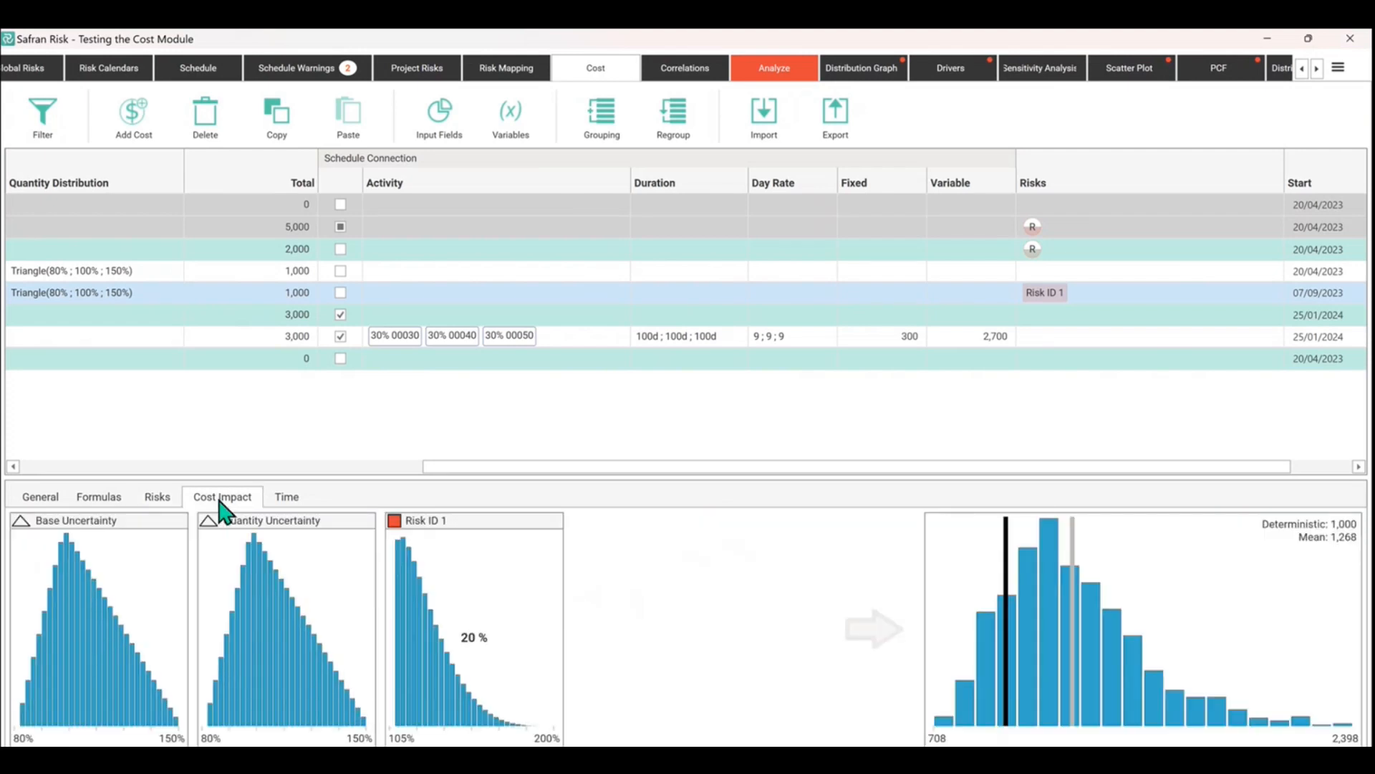
{"action": "left_click_drag", "start_coordinate": [531, 467], "coordinate": [65, 487]}
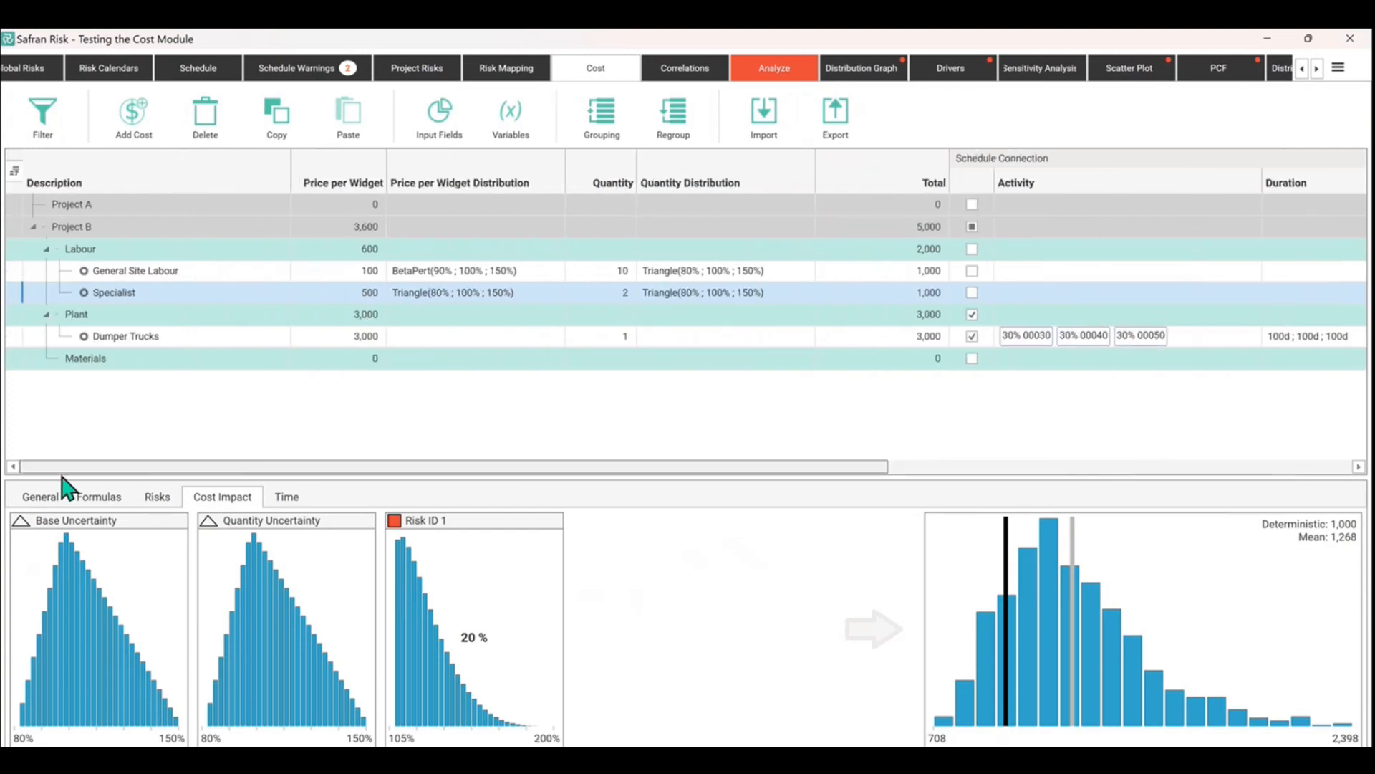
{"action": "left_click", "coordinate": [371, 301]}
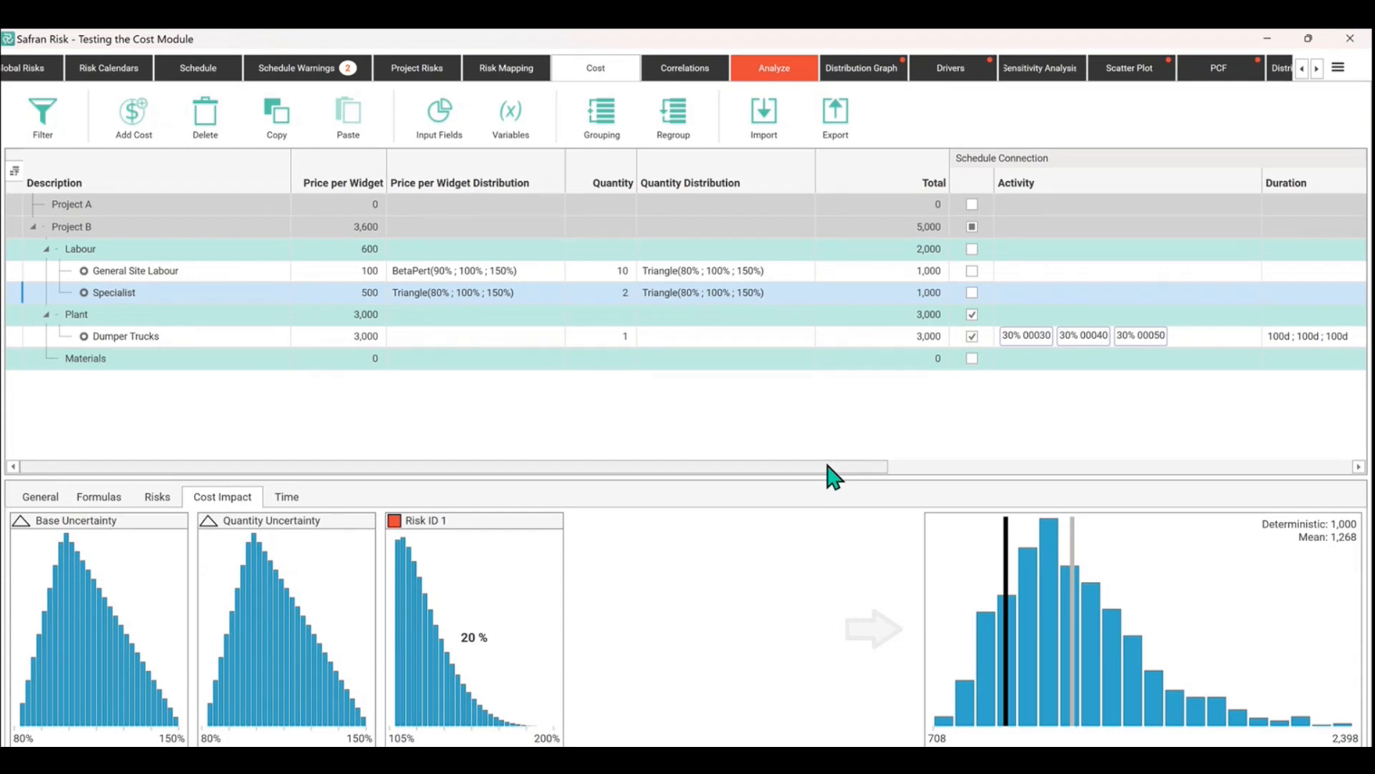
{"action": "left_click", "coordinate": [159, 497]}
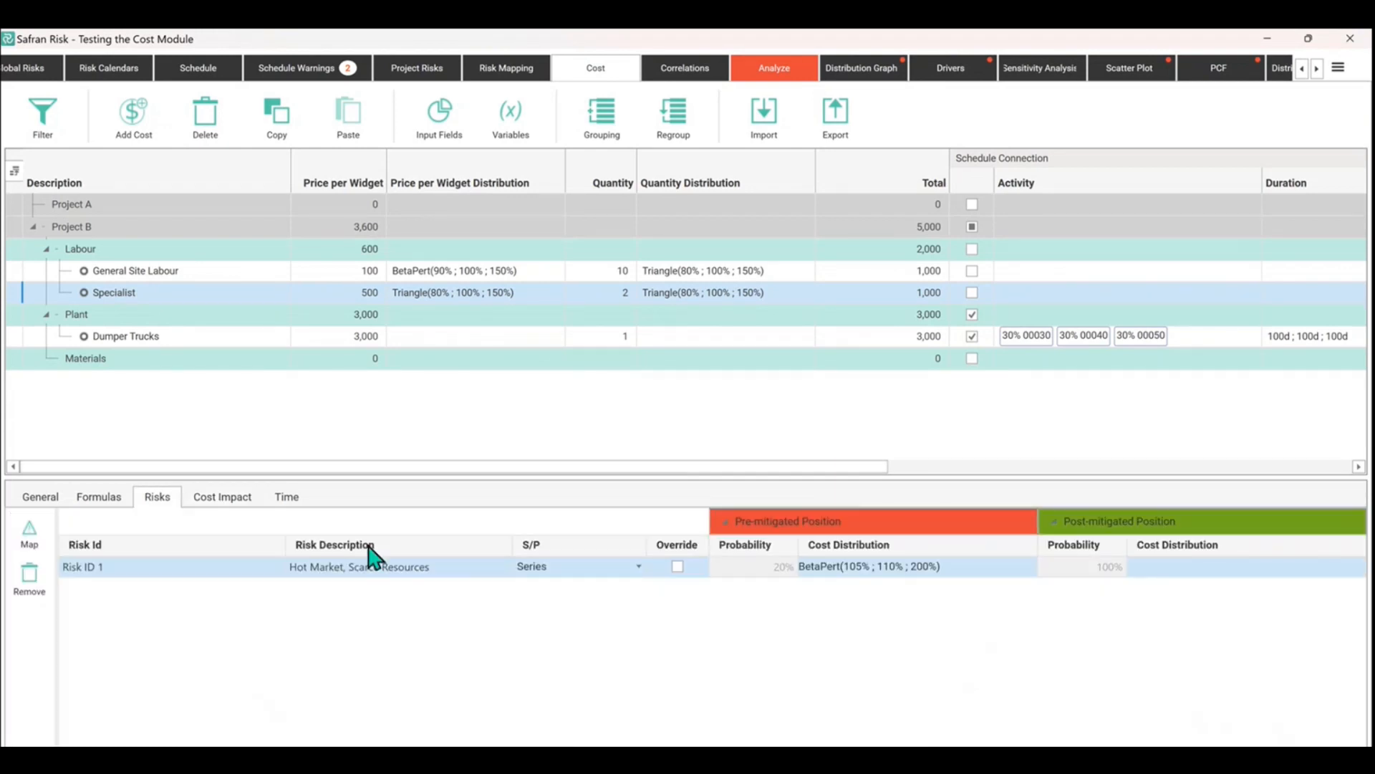
{"action": "left_click", "coordinate": [575, 568]}
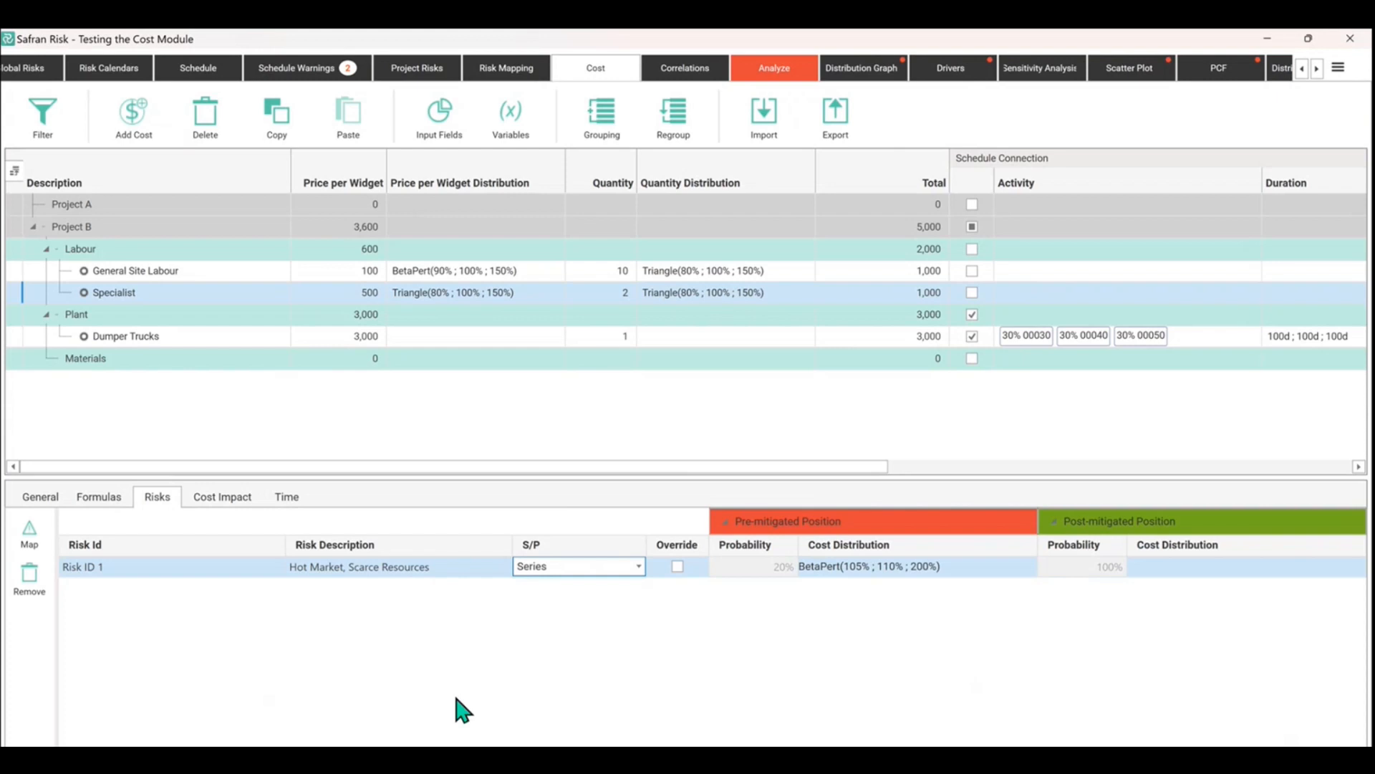
{"action": "left_click", "coordinate": [223, 497]}
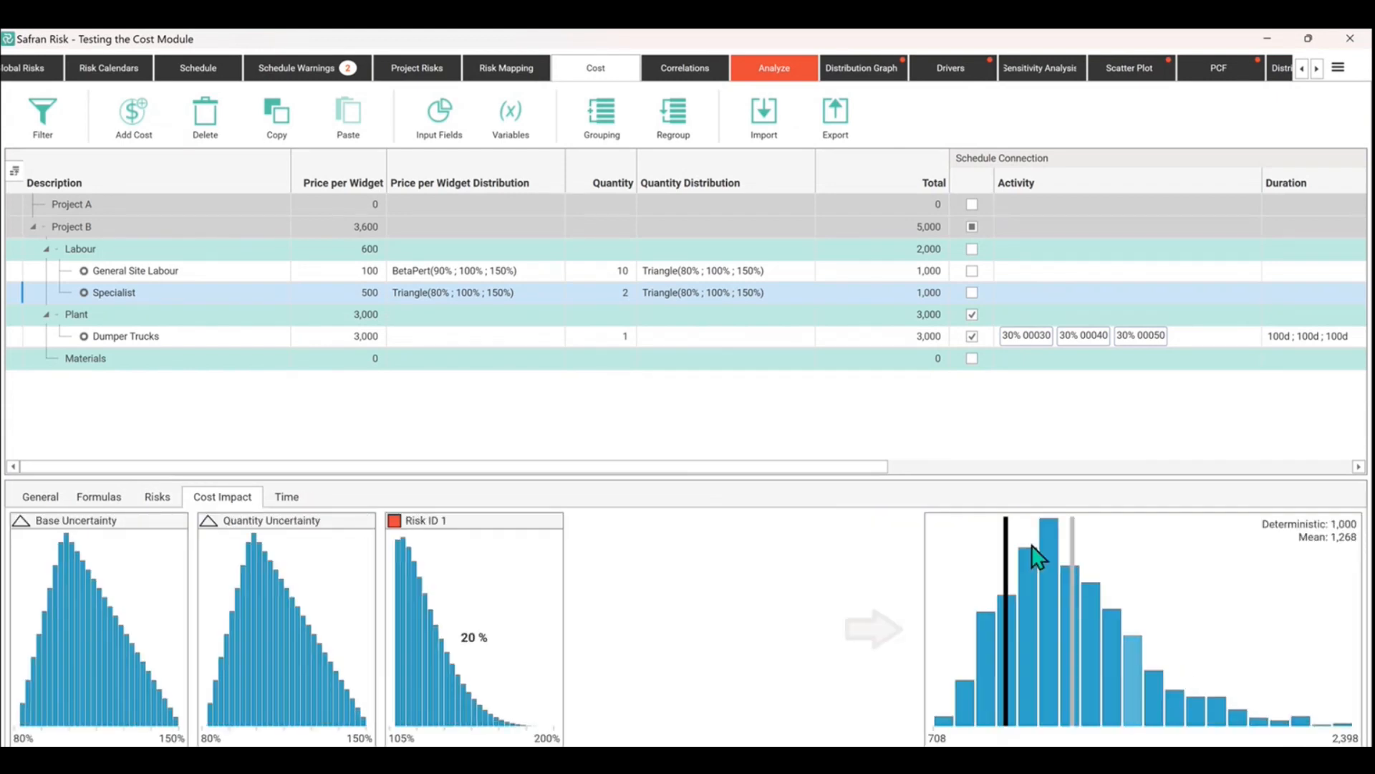
{"action": "left_click_drag", "start_coordinate": [841, 465], "coordinate": [850, 466]}
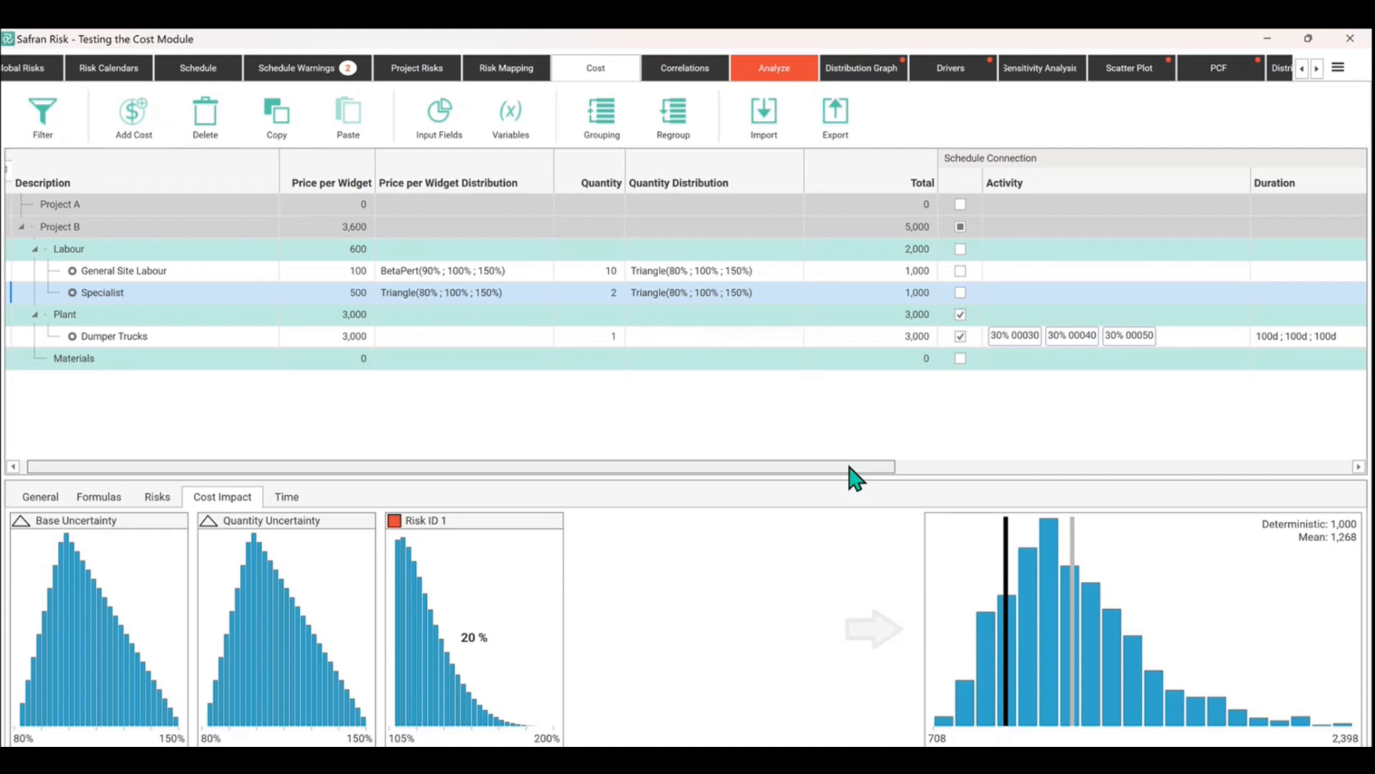
{"action": "left_click_drag", "start_coordinate": [850, 466], "coordinate": [1310, 513]}
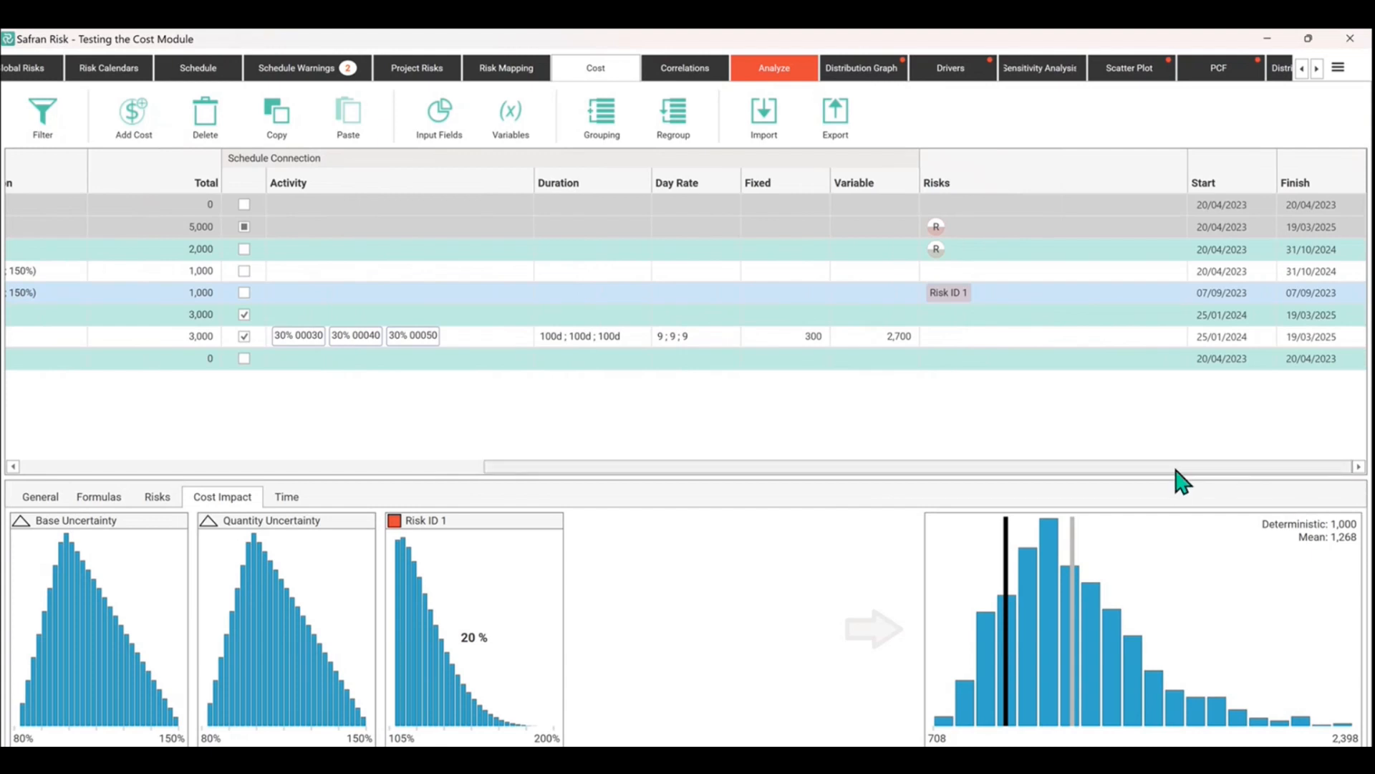
Start the risk analysis in step-through mode and display the cost items at the first iteration.
{"action": "left_click", "coordinate": [785, 74]}
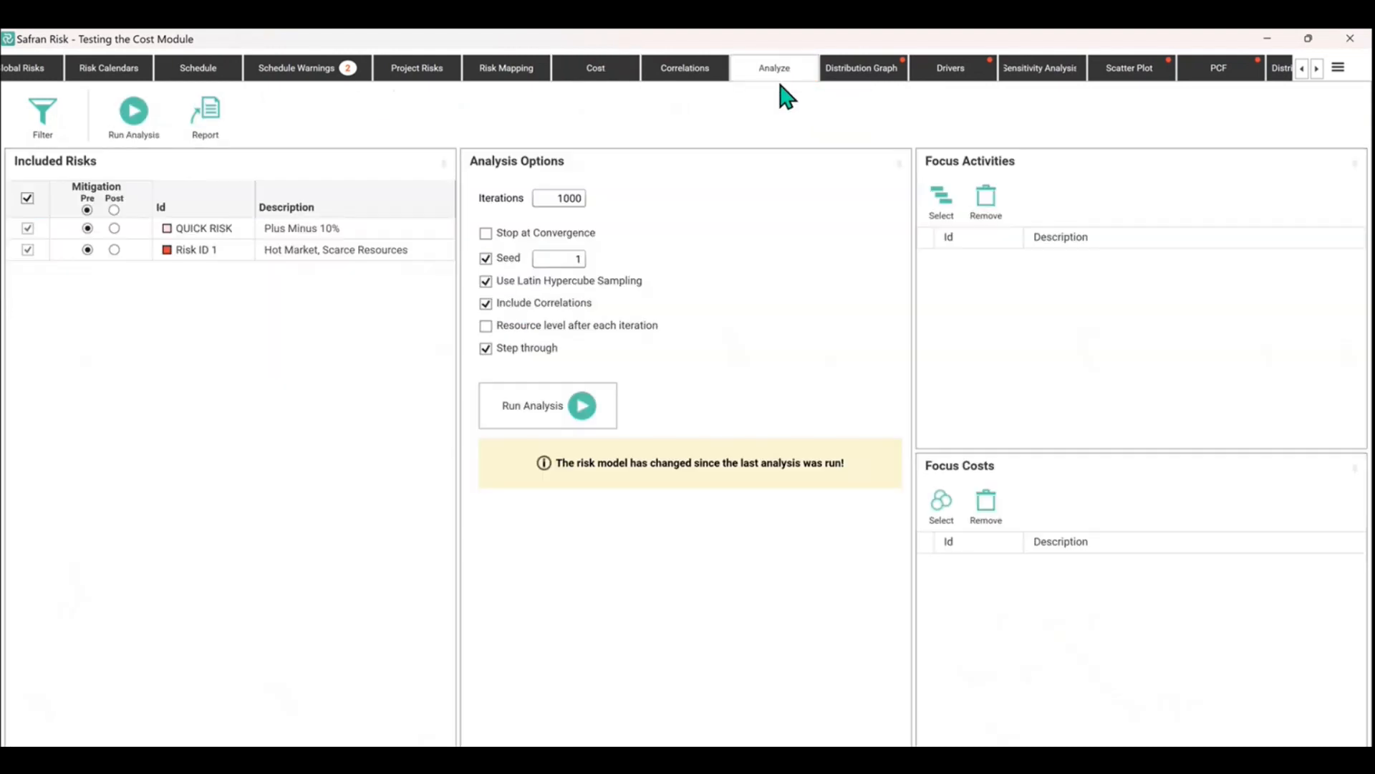
{"action": "left_click", "coordinate": [564, 412]}
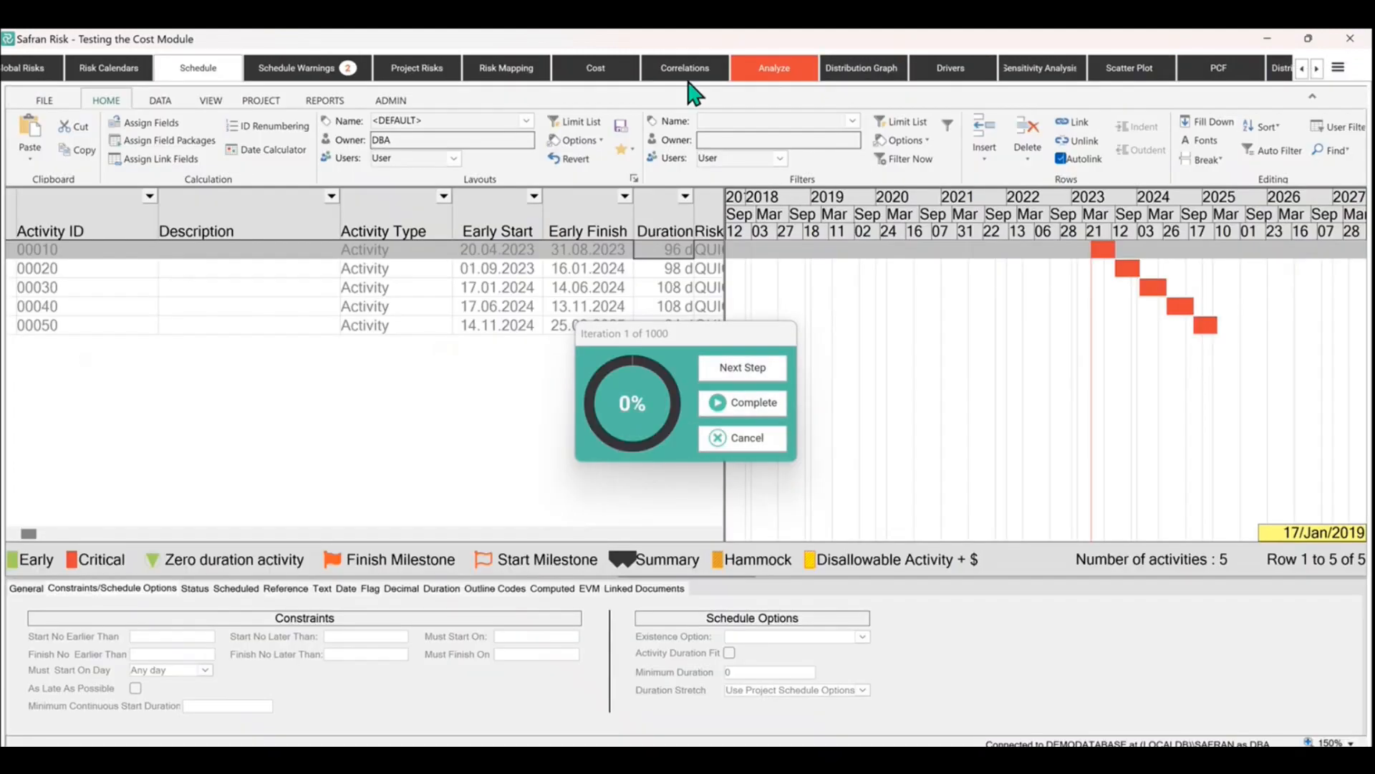
{"action": "left_click", "coordinate": [602, 71]}
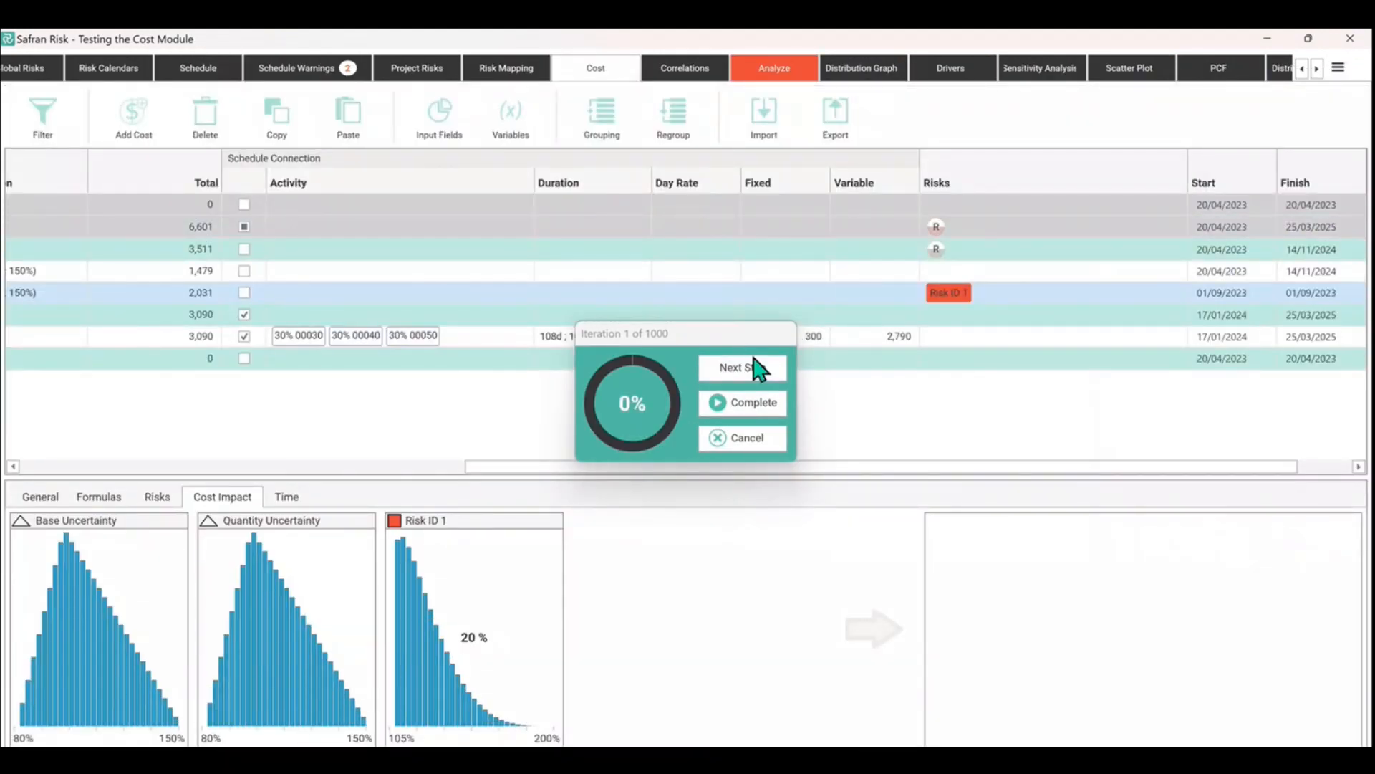
Advance the analysis one iteration at a time to iteration 28, observing the Specialist item's total and Risk ID 1's occurrence.
{"action": "left_click", "coordinate": [964, 296]}
{"action": "left_click", "coordinate": [760, 370]}
{"action": "left_click", "coordinate": [743, 367]}
{"action": "left_click", "coordinate": [742, 367]}
{"action": "left_click", "coordinate": [742, 368]}
{"action": "left_click", "coordinate": [764, 375]}
{"action": "left_click", "coordinate": [764, 375]}
{"action": "left_click", "coordinate": [764, 376]}
{"action": "left_click", "coordinate": [764, 375]}
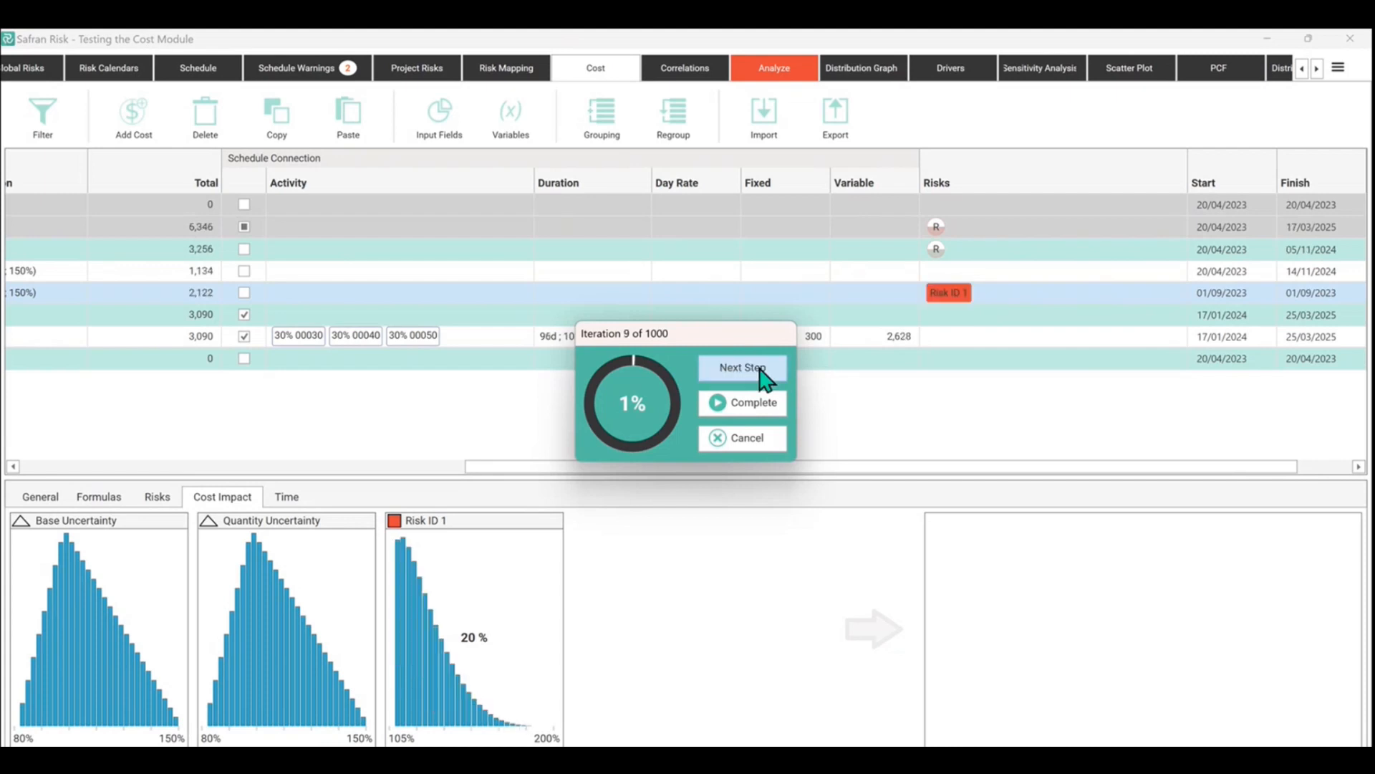
{"action": "left_click", "coordinate": [764, 376]}
{"action": "left_click", "coordinate": [764, 375]}
{"action": "left_click", "coordinate": [764, 375]}
{"action": "left_click", "coordinate": [764, 376]}
{"action": "left_click", "coordinate": [763, 375]}
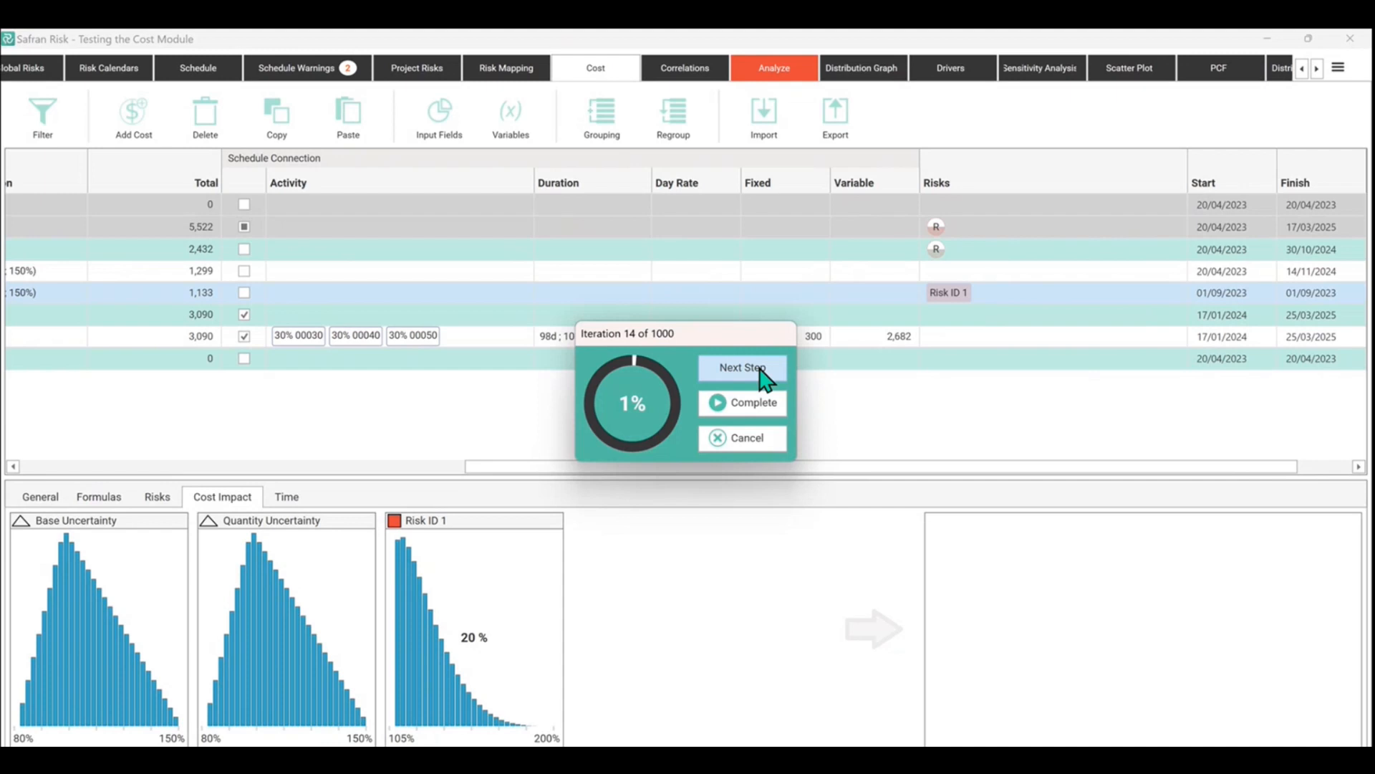
{"action": "left_click", "coordinate": [763, 375]}
{"action": "left_click", "coordinate": [763, 375]}
{"action": "left_click", "coordinate": [763, 375]}
{"action": "left_click", "coordinate": [763, 375]}
{"action": "left_click", "coordinate": [763, 376]}
{"action": "left_click", "coordinate": [762, 372]}
{"action": "left_click", "coordinate": [762, 372]}
{"action": "left_click", "coordinate": [764, 375]}
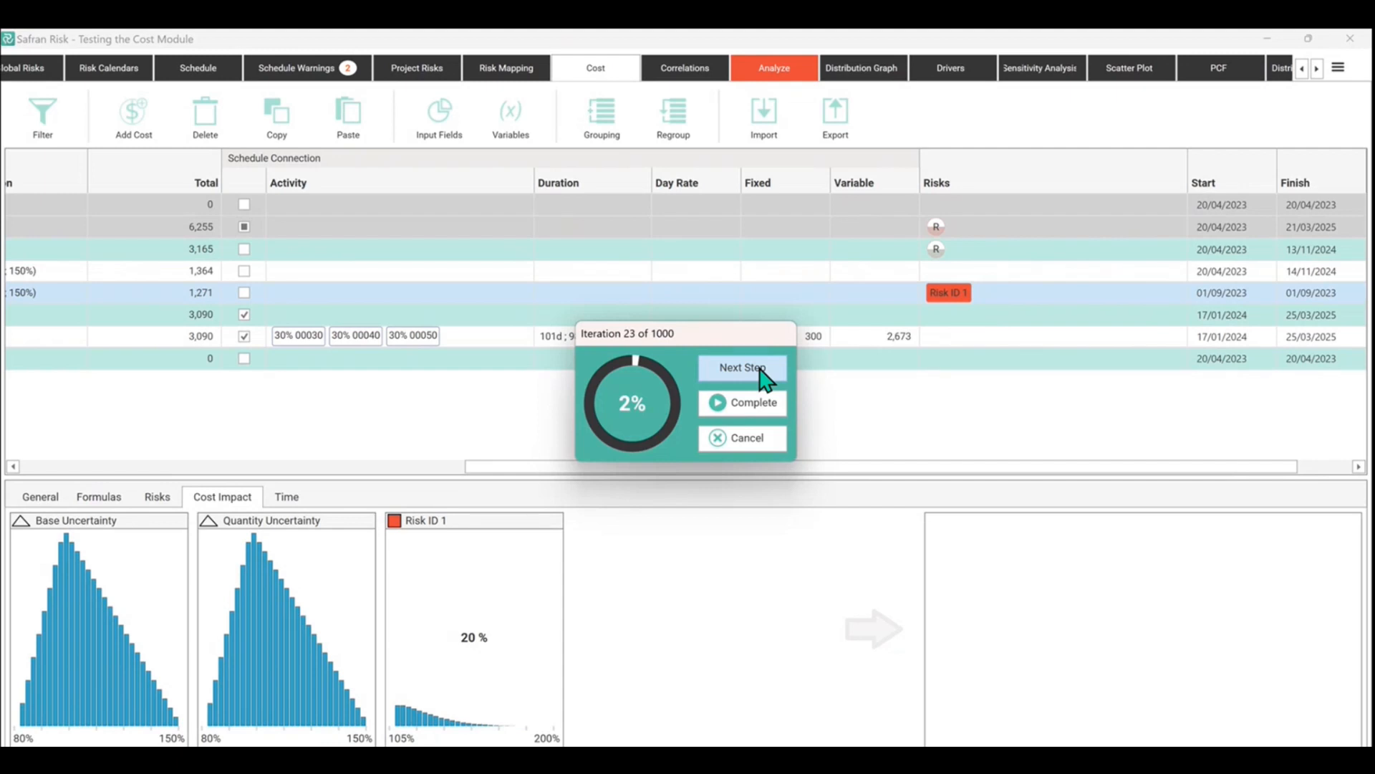
{"action": "left_click", "coordinate": [764, 375]}
{"action": "left_click", "coordinate": [764, 376]}
{"action": "left_click", "coordinate": [764, 375]}
{"action": "left_click", "coordinate": [764, 376]}
{"action": "left_click", "coordinate": [762, 373]}
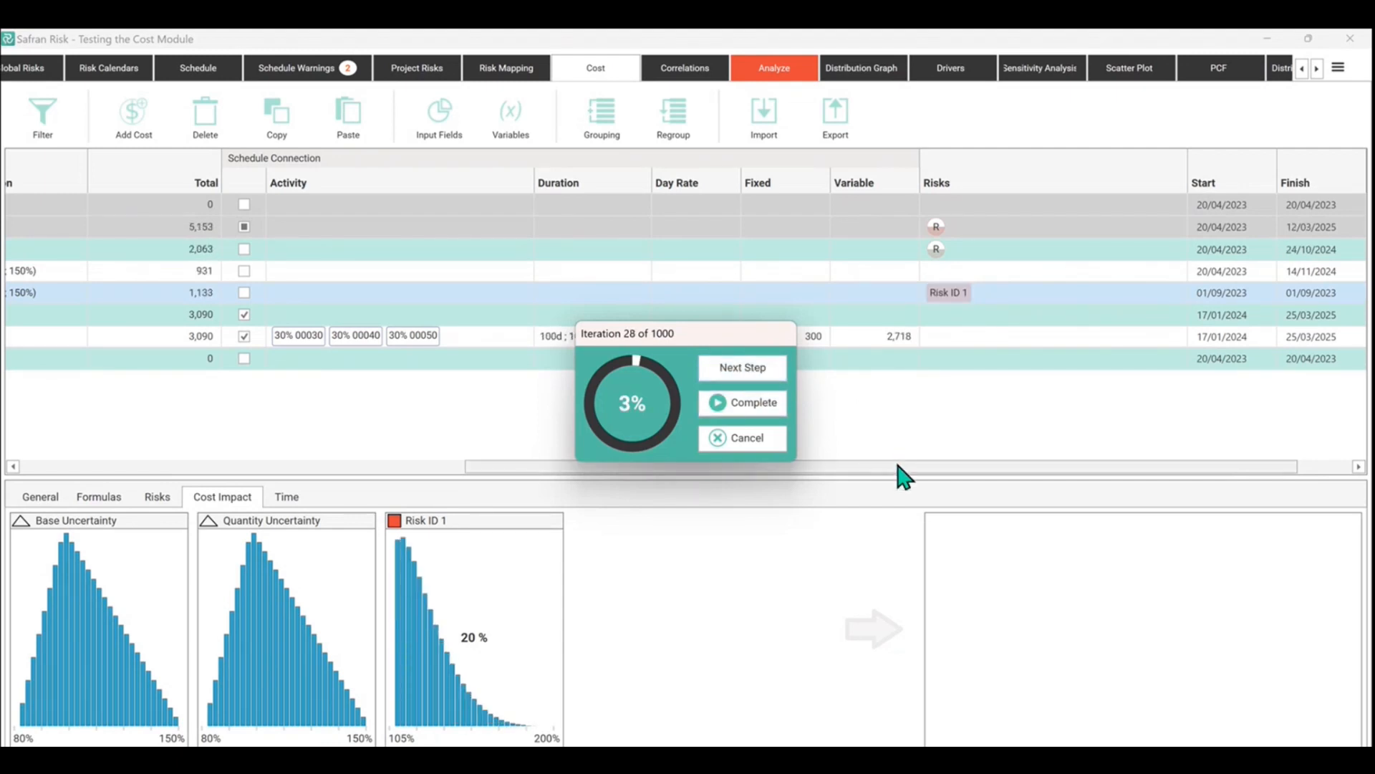
Step the analysis on to iteration 36 while checking the Specialist item's iteration value, and complete the remaining iterations.
{"action": "left_click_drag", "start_coordinate": [930, 476], "coordinate": [1212, 485]}
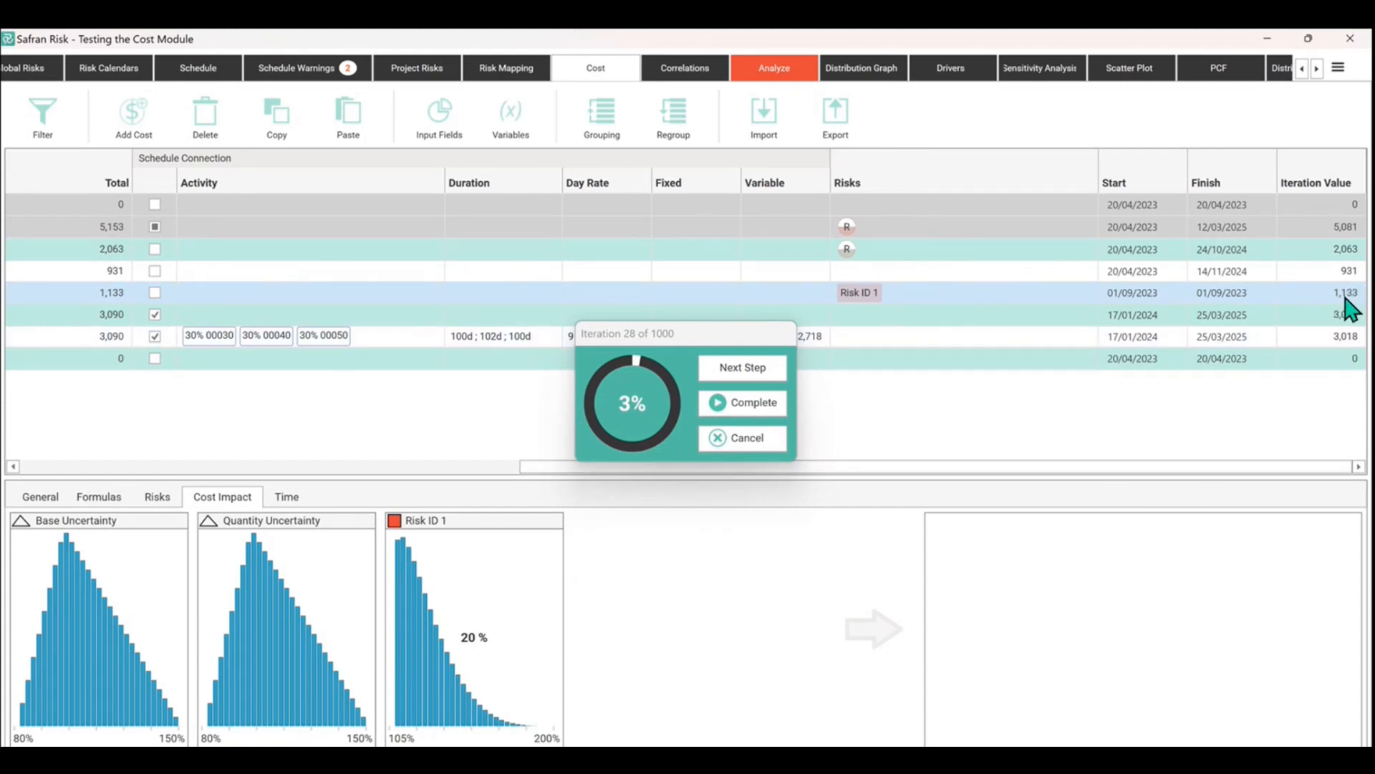
{"action": "left_click", "coordinate": [743, 371]}
{"action": "left_click", "coordinate": [745, 376]}
{"action": "left_click", "coordinate": [745, 376]}
{"action": "left_click", "coordinate": [747, 382]}
{"action": "left_click", "coordinate": [746, 379]}
{"action": "left_click", "coordinate": [745, 376]}
{"action": "left_click", "coordinate": [742, 371]}
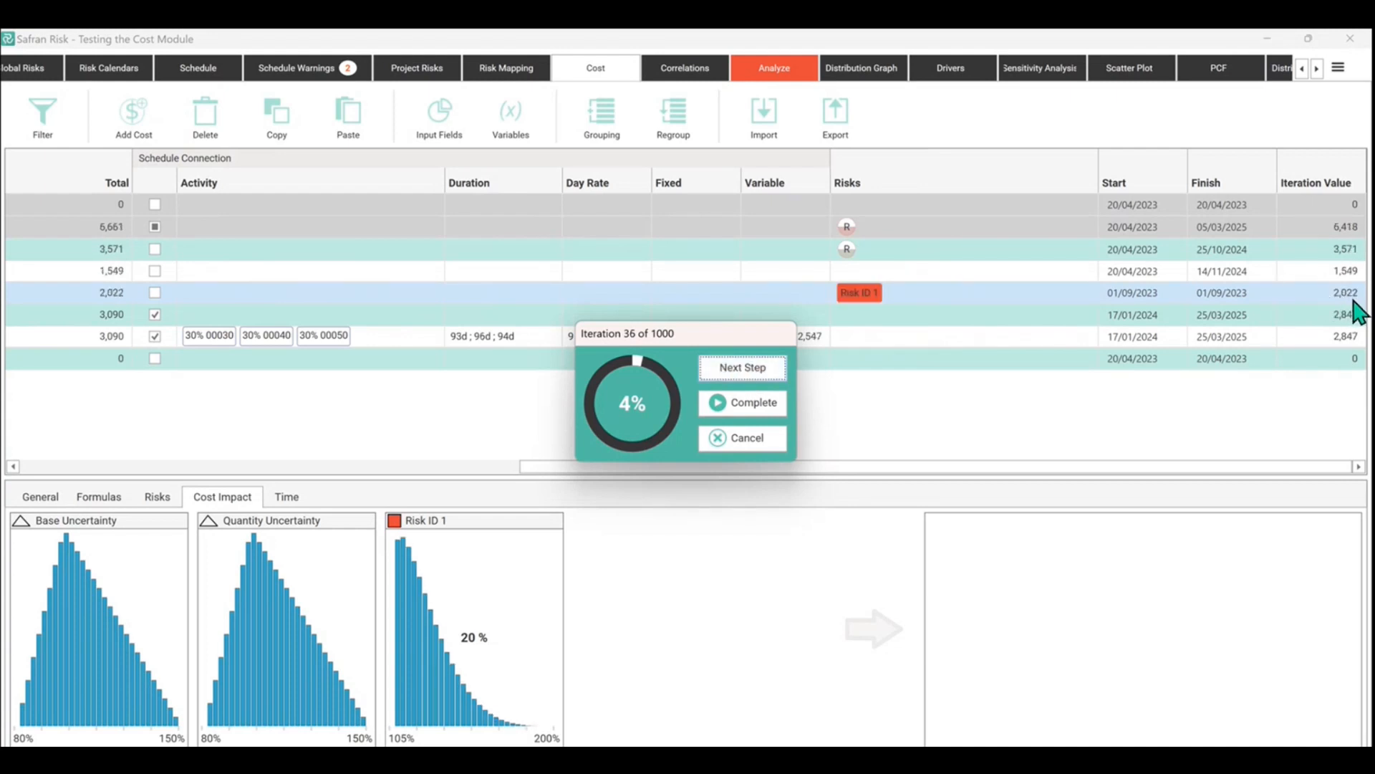
{"action": "left_click", "coordinate": [744, 423]}
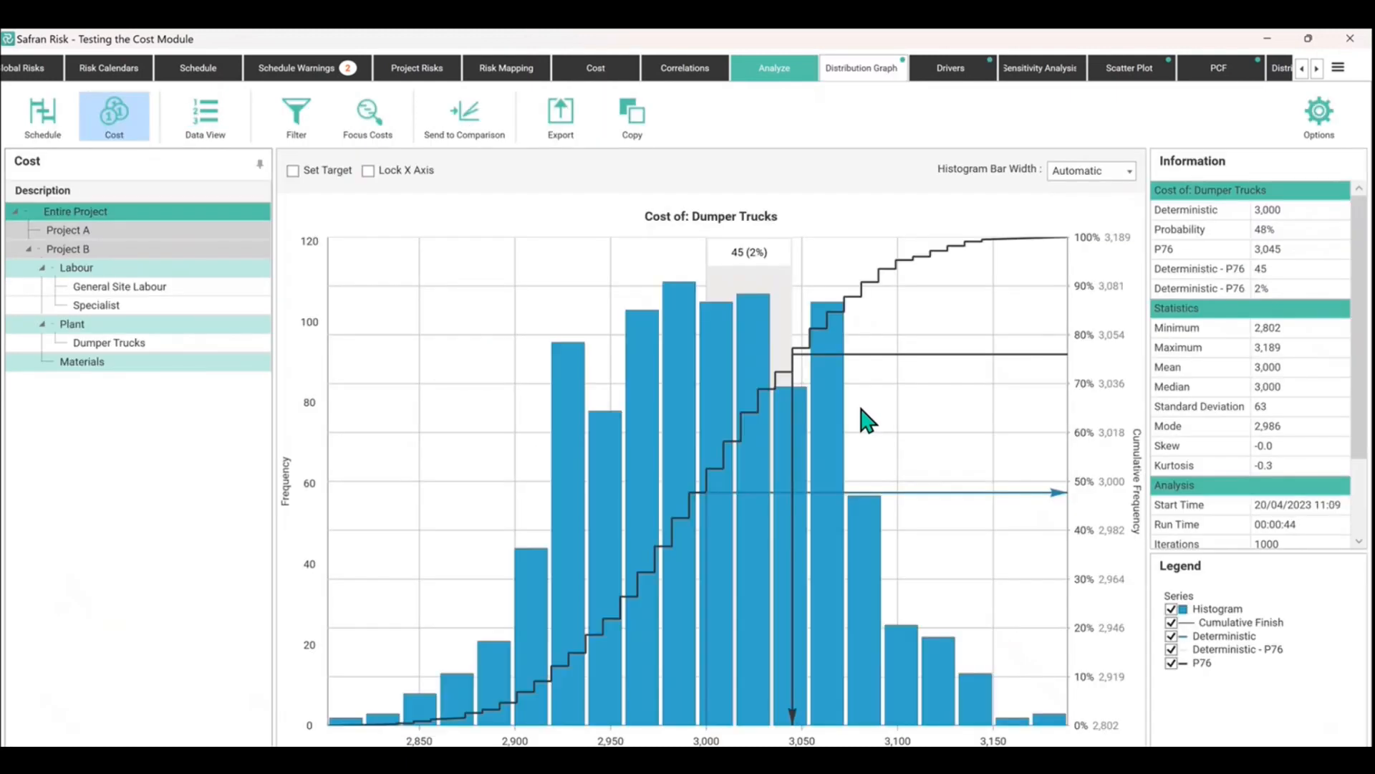
Show the Specialist item's cost distribution and examine its iteration data for the occurrences of Risk ID 1.
{"action": "left_click", "coordinate": [133, 217]}
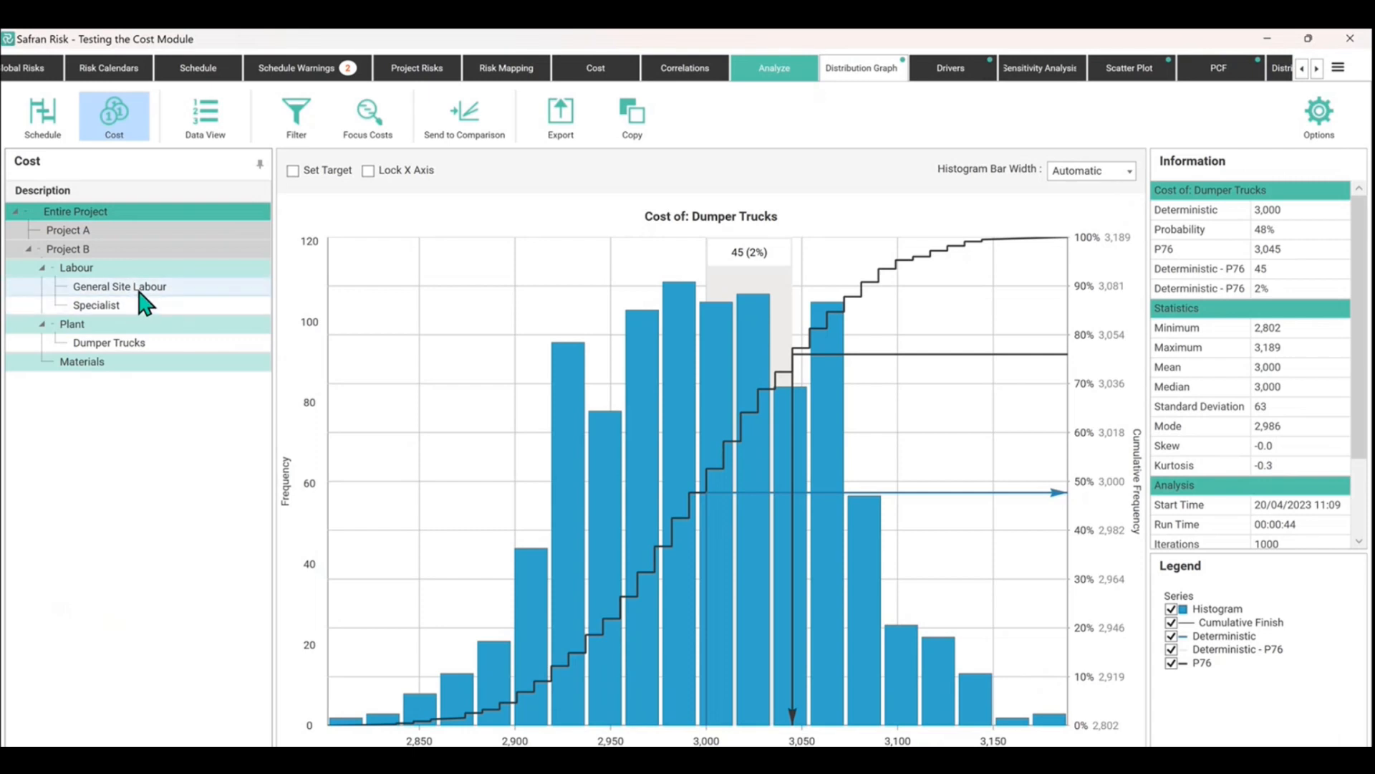
{"action": "left_click", "coordinate": [140, 306]}
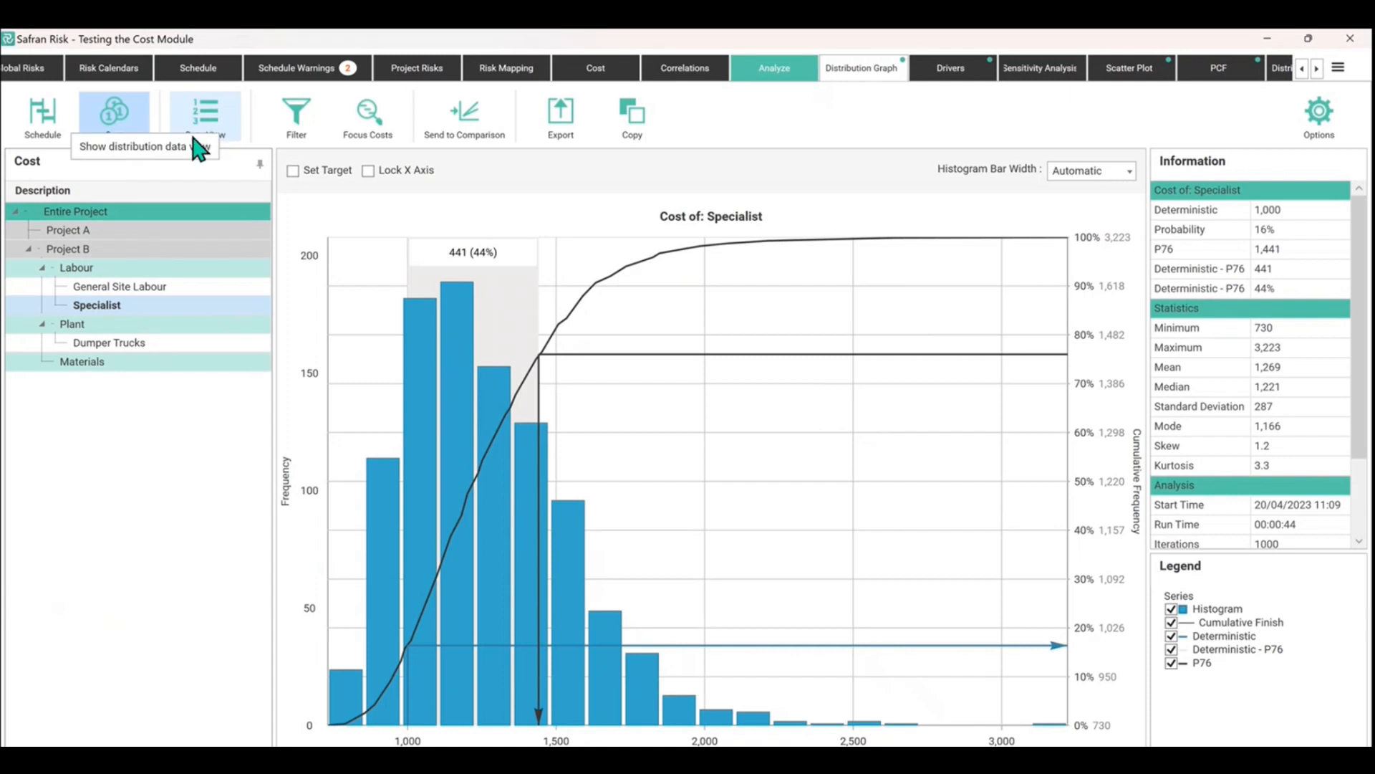
{"action": "left_click", "coordinate": [219, 133]}
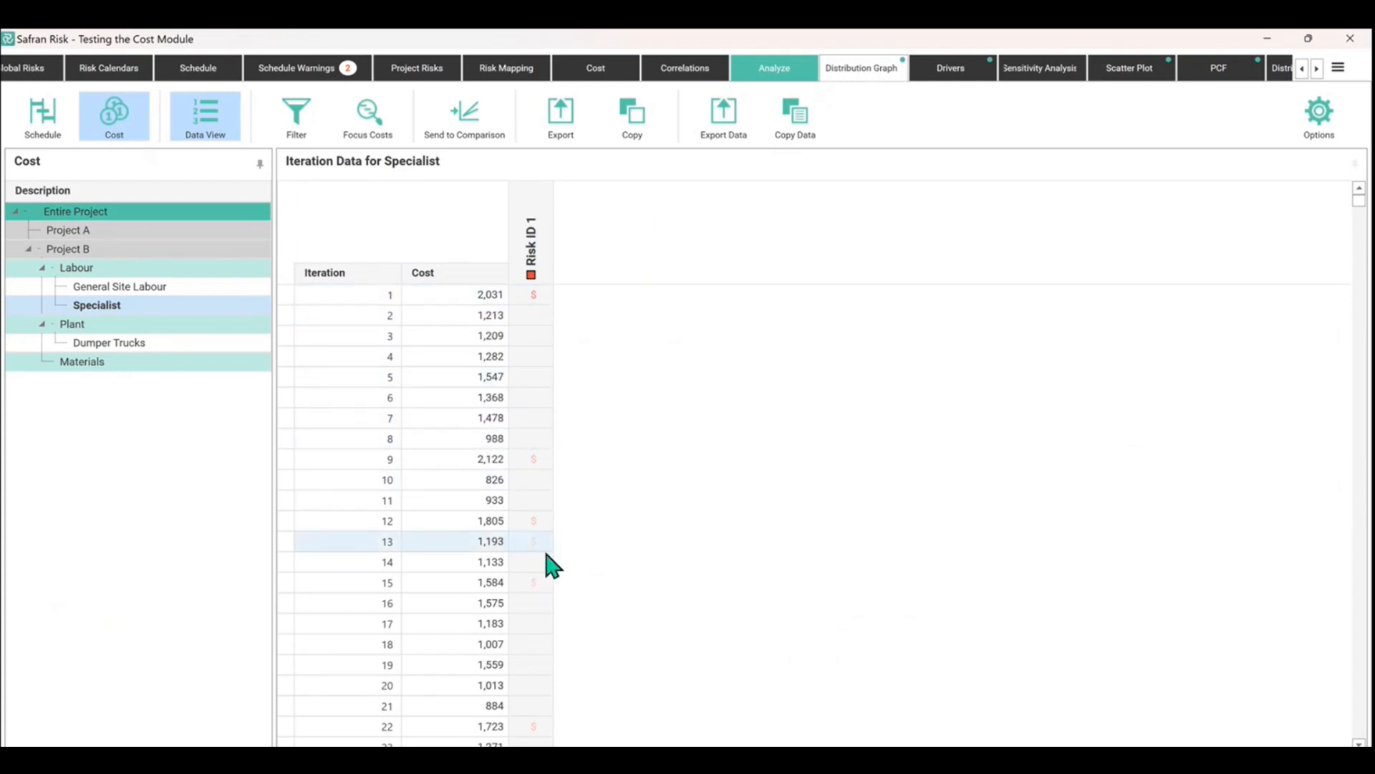
{"action": "scroll", "coordinate": [556, 565], "scroll_direction": "down", "scroll_amount": 14}
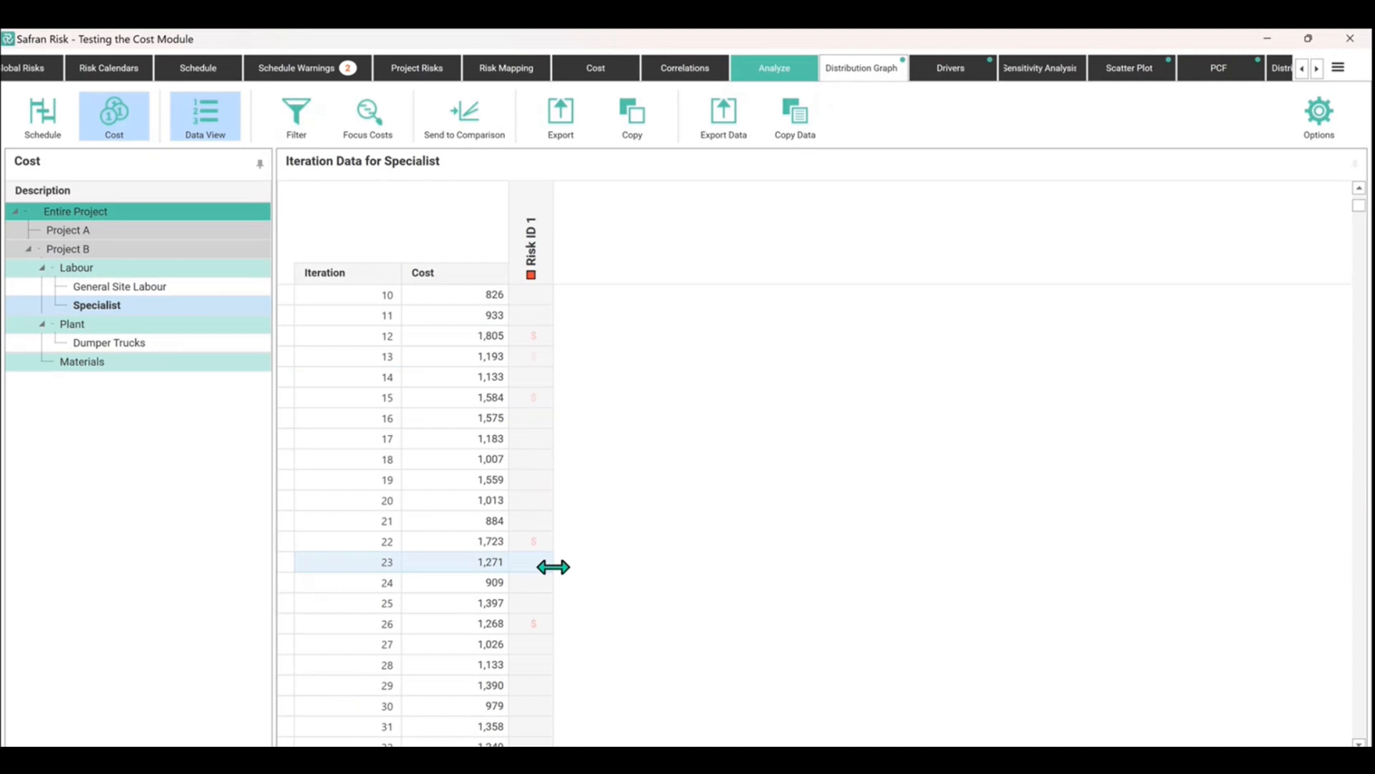
{"action": "scroll", "coordinate": [582, 544], "scroll_direction": "down", "scroll_amount": 4}
{"action": "scroll", "coordinate": [565, 482], "scroll_direction": "up", "scroll_amount": 3}
{"action": "scroll", "coordinate": [536, 271], "scroll_direction": "up", "scroll_amount": 6}
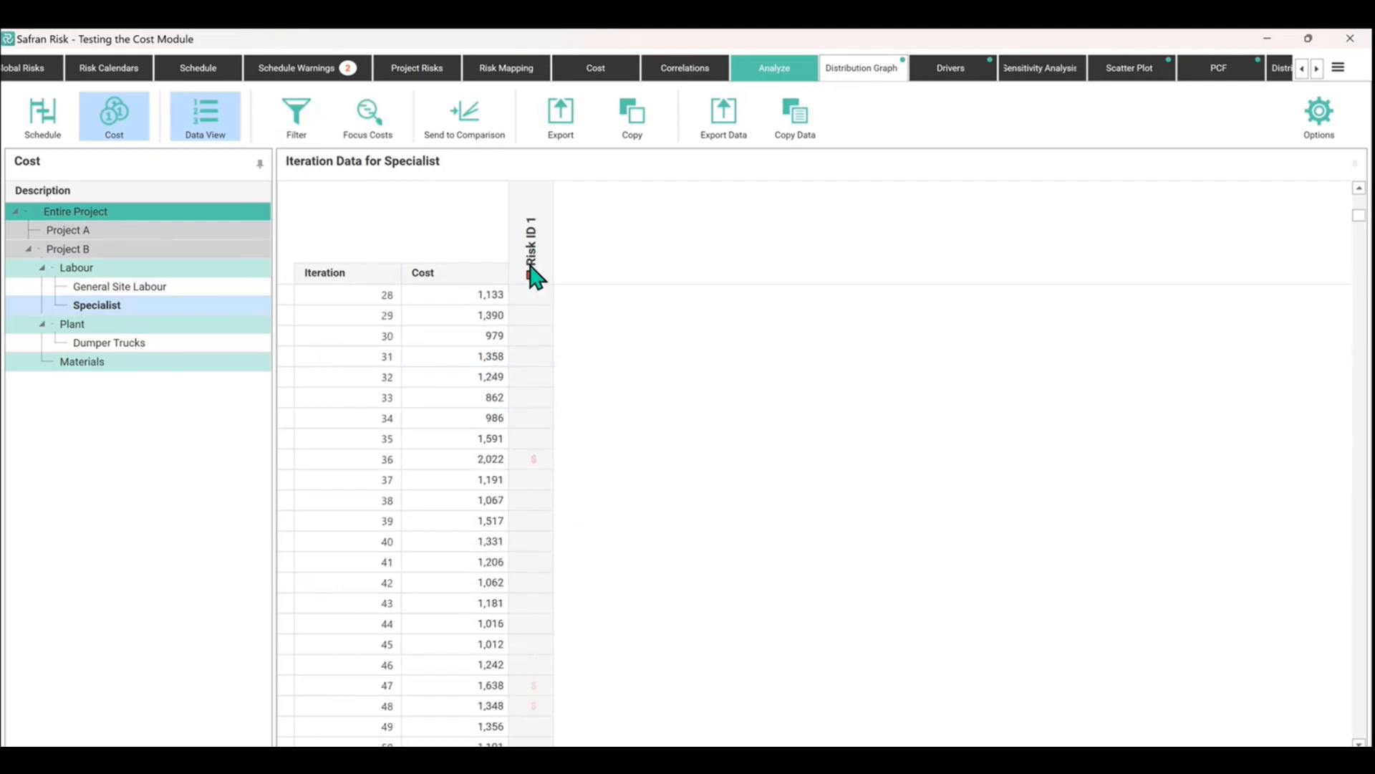
{"action": "scroll", "coordinate": [475, 290], "scroll_direction": "up", "scroll_amount": 9}
Sort the Specialist item's iteration data by cost, first in ascending and finally in descending order.
{"action": "left_click", "coordinate": [469, 278]}
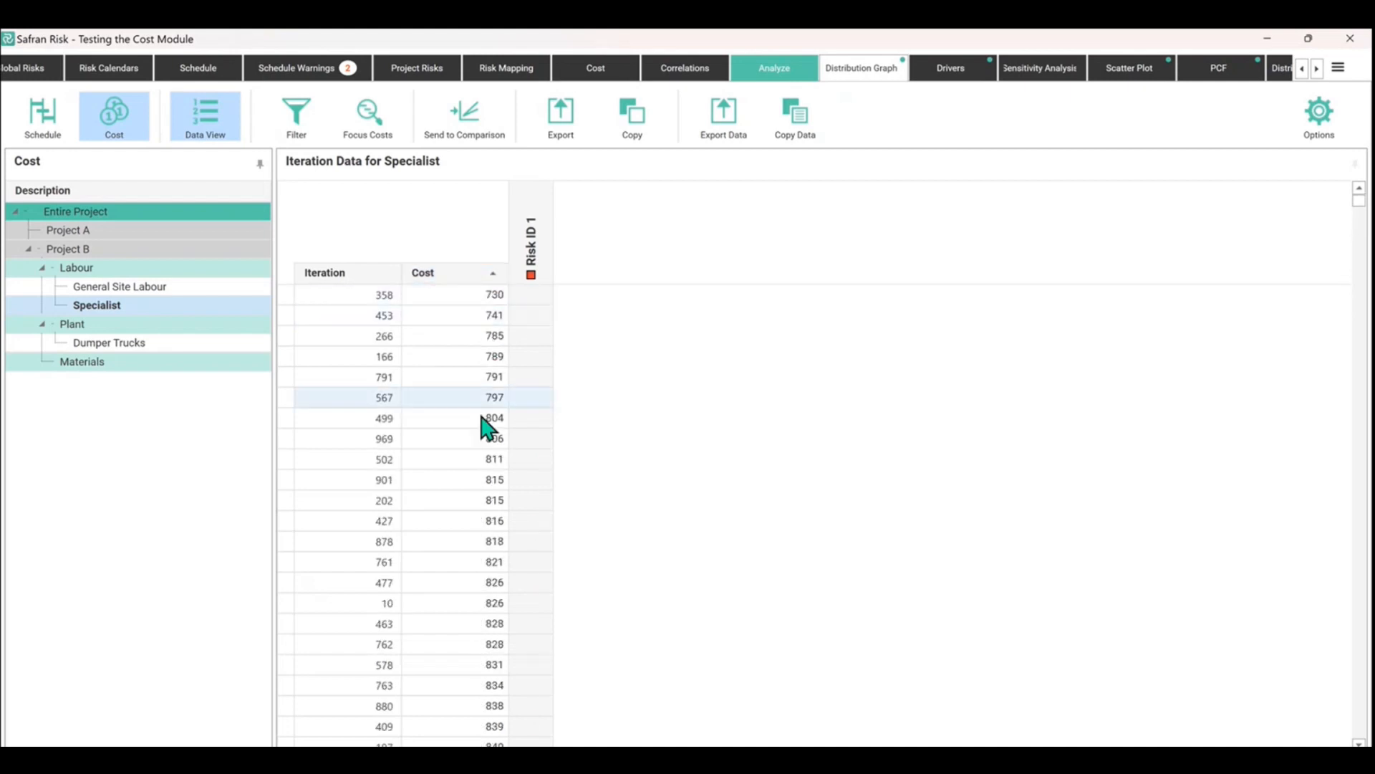
{"action": "scroll", "coordinate": [462, 706], "scroll_direction": "down", "scroll_amount": 6}
{"action": "scroll", "coordinate": [464, 687], "scroll_direction": "up", "scroll_amount": 6}
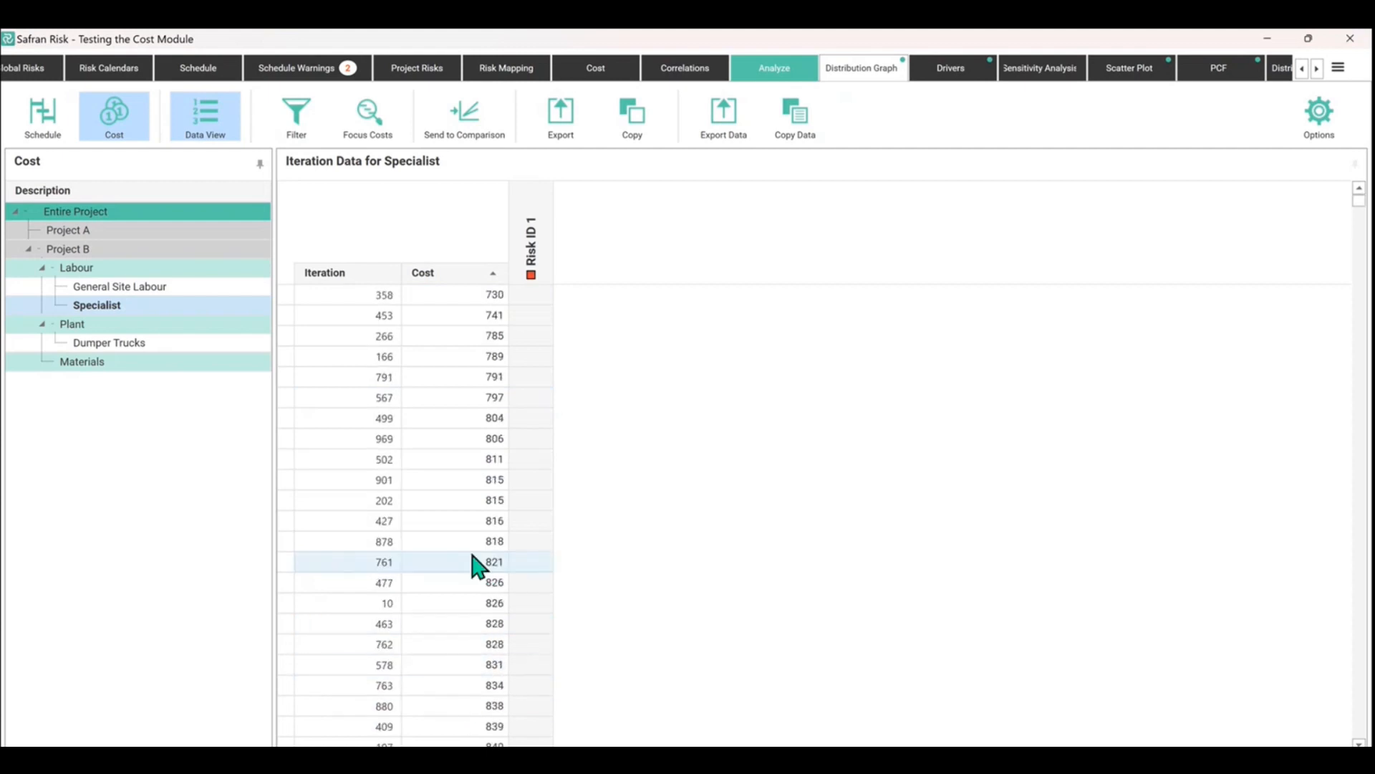
{"action": "left_click", "coordinate": [473, 275]}
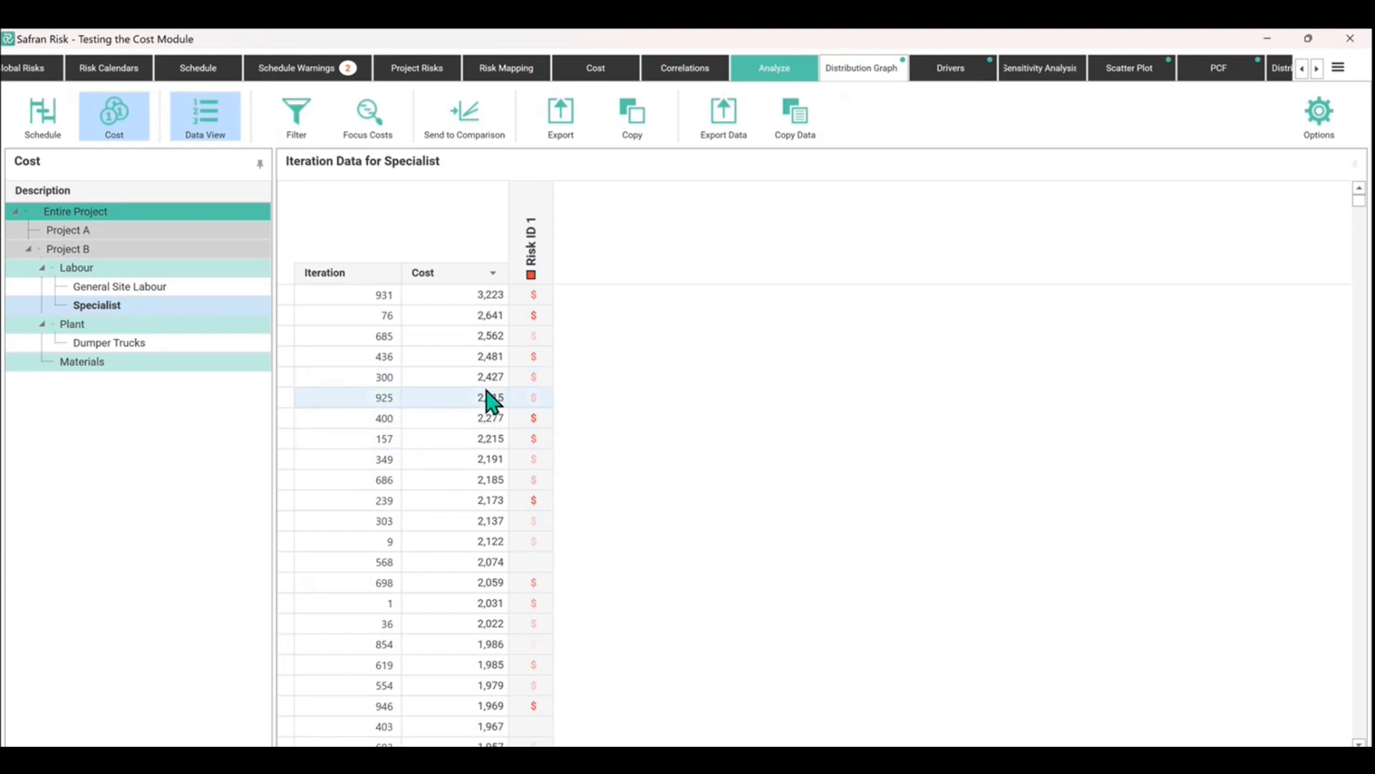
Open iteration 449 from the project's schedule iteration data, check its schedule and cost items, and close the read-only iteration view.
{"action": "left_click", "coordinate": [56, 127]}
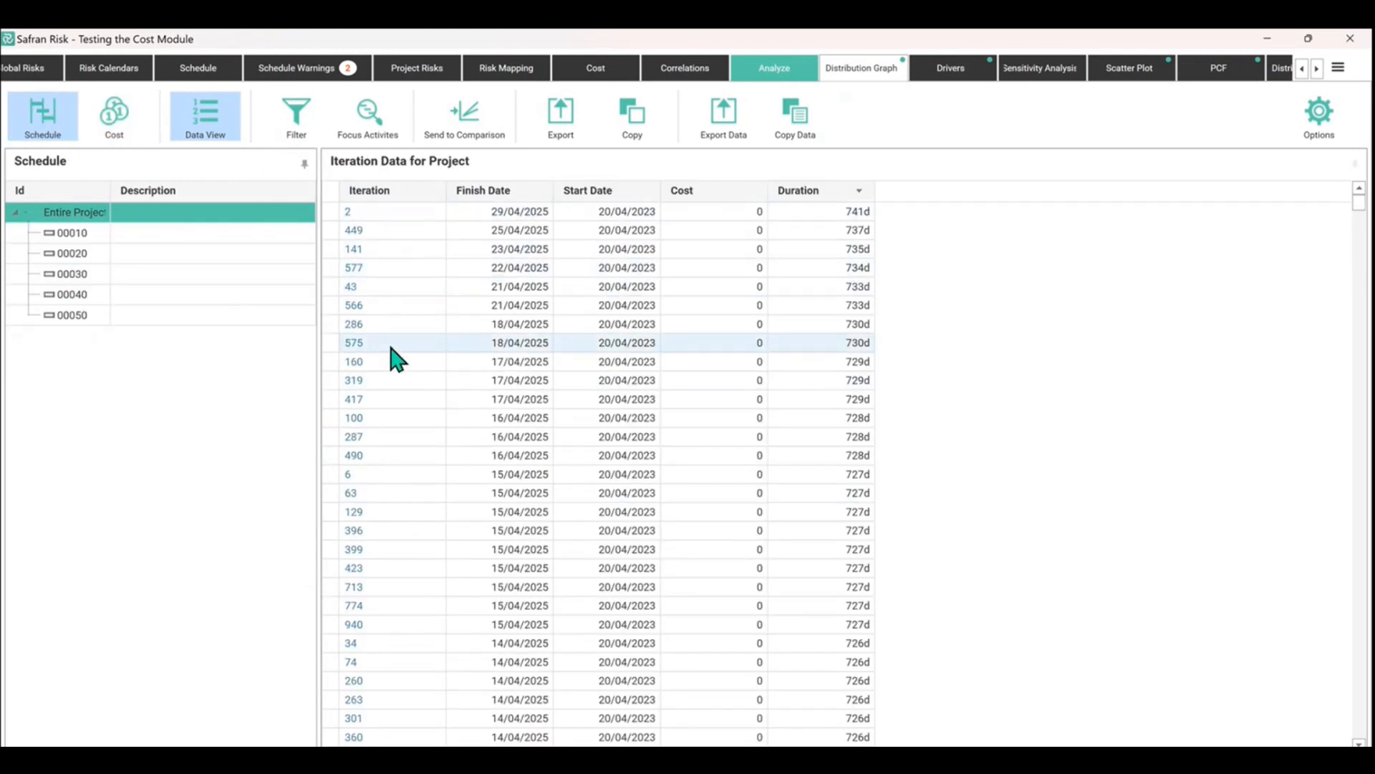
{"action": "double_click", "coordinate": [353, 231]}
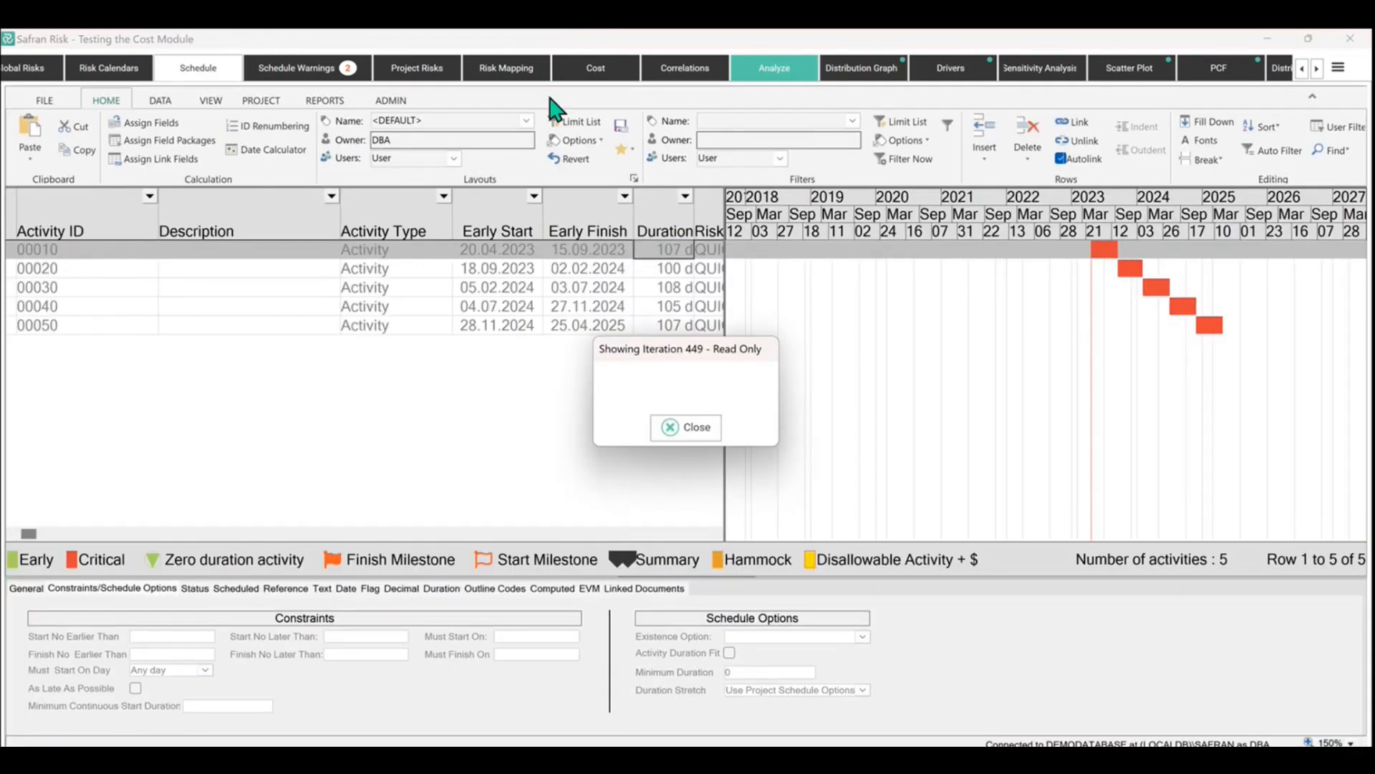
{"action": "left_click", "coordinate": [597, 69]}
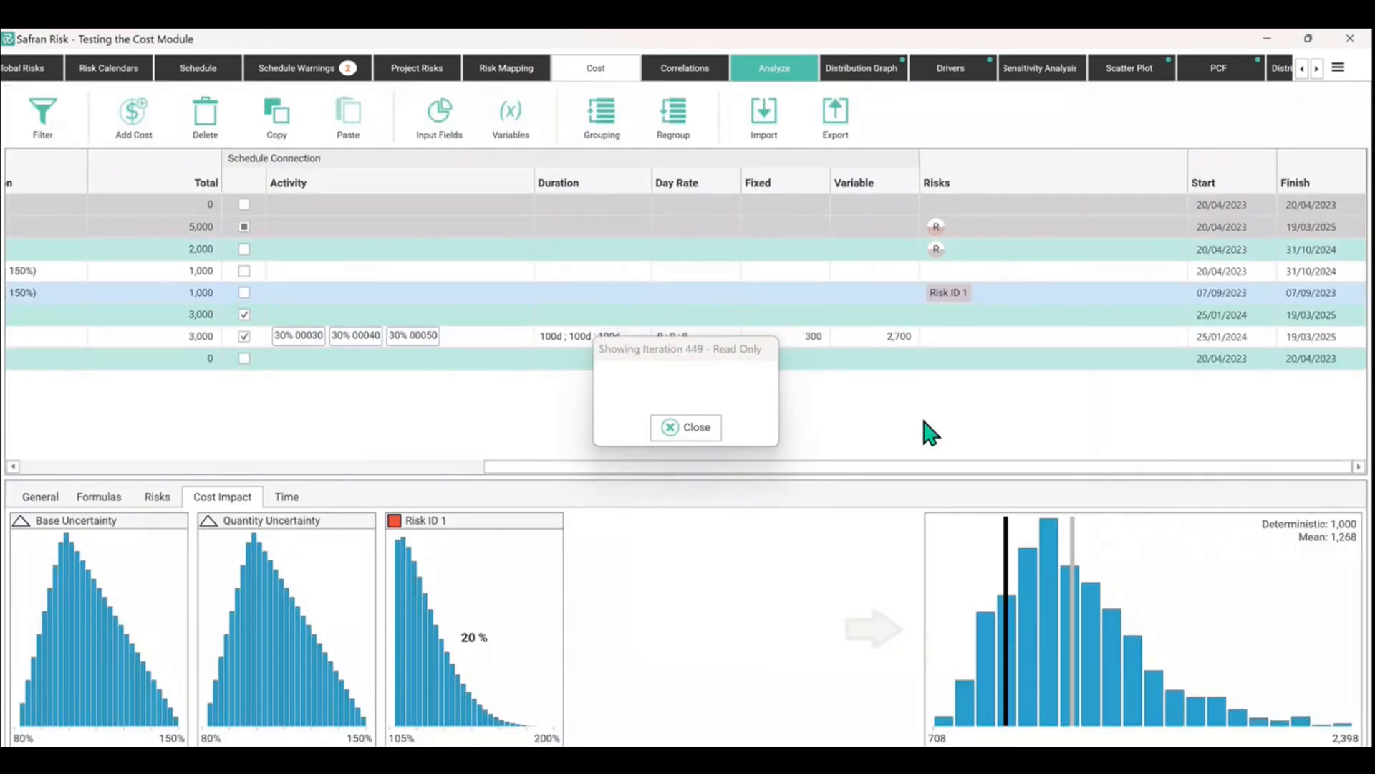
{"action": "left_click", "coordinate": [694, 432]}
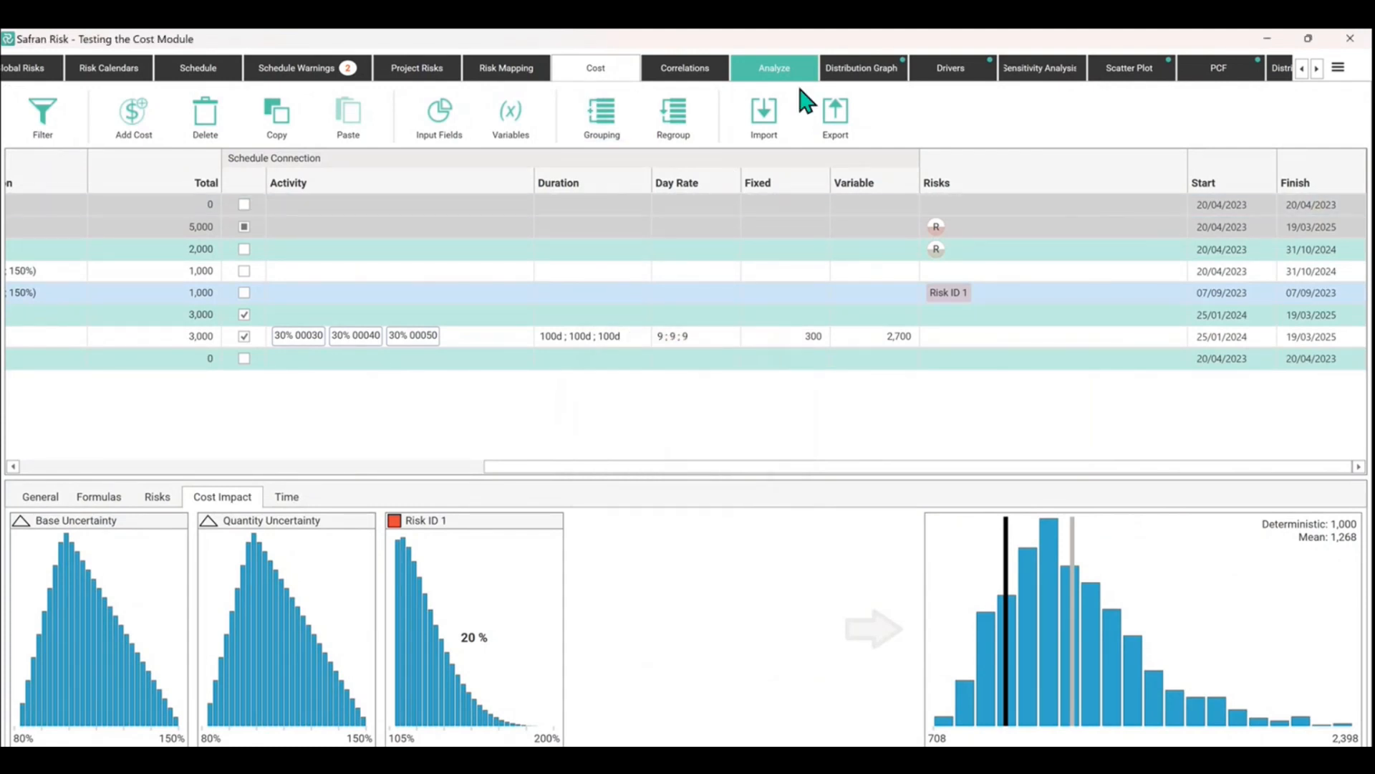
Return to the Specialist item's cost iteration data in the distribution view and examine the Risk ID 1 markers for iterations 76 and 685.
{"action": "left_click", "coordinate": [861, 67]}
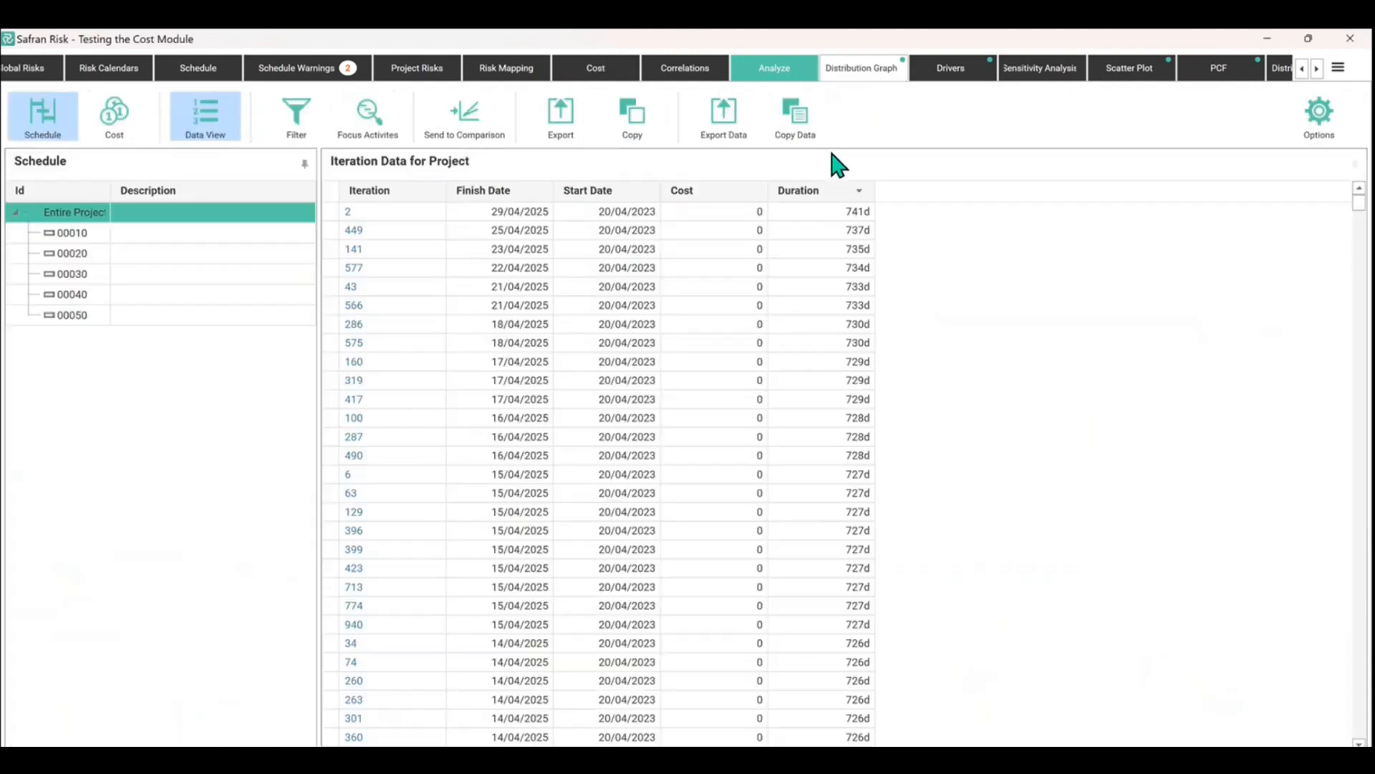
{"action": "left_click", "coordinate": [128, 133]}
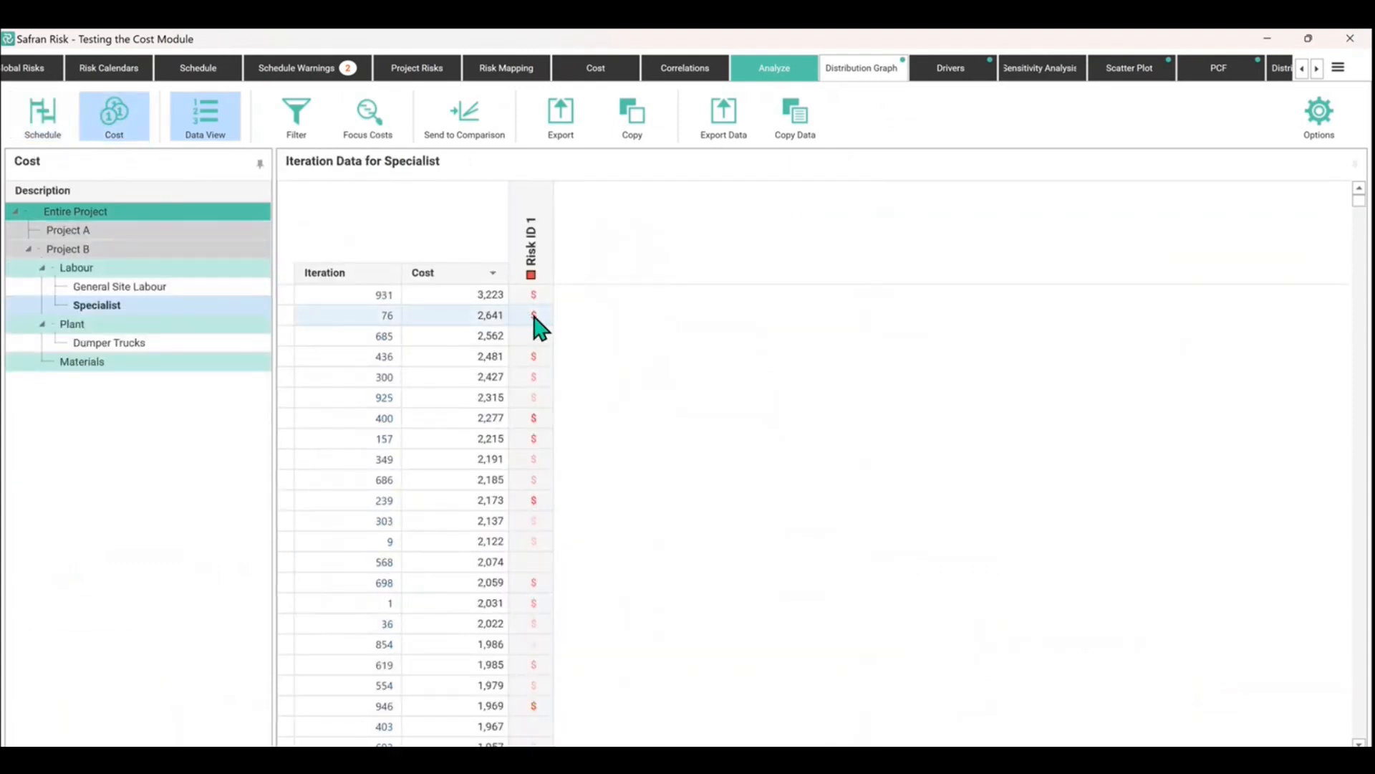
{"action": "left_click", "coordinate": [535, 319]}
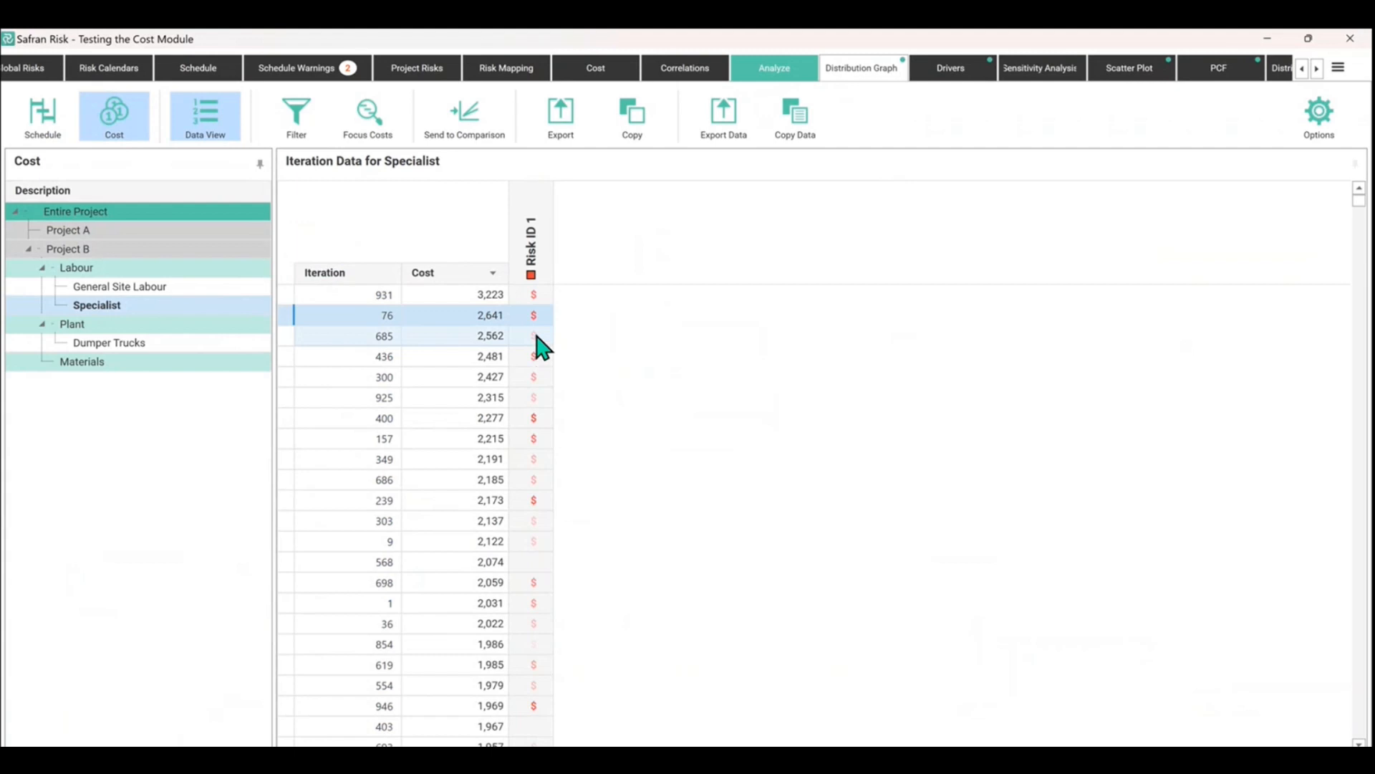
{"action": "mouse_move", "coordinate": [542, 348]}
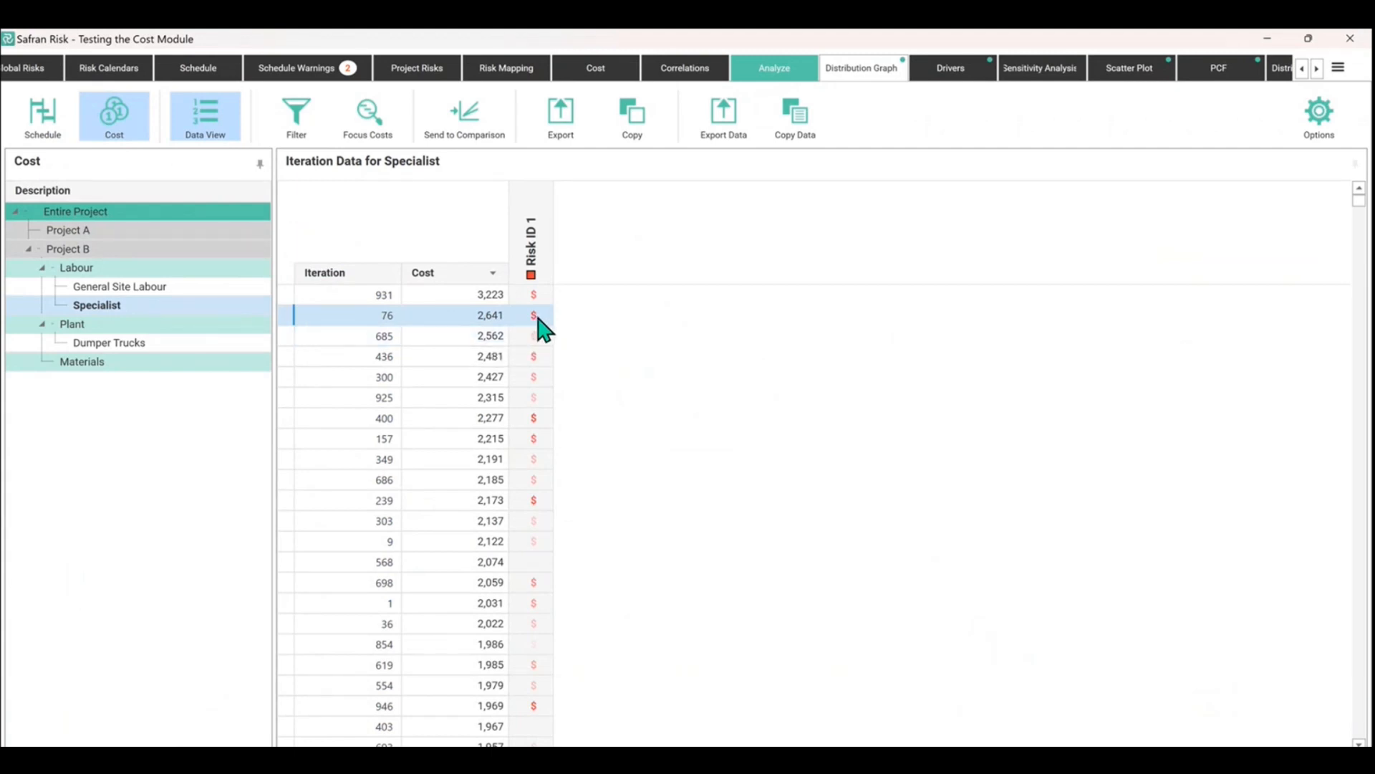
{"action": "mouse_move", "coordinate": [537, 321]}
Review the CSV data export and the graph, raw data and percentile export options without saving anything.
{"action": "left_click", "coordinate": [731, 130]}
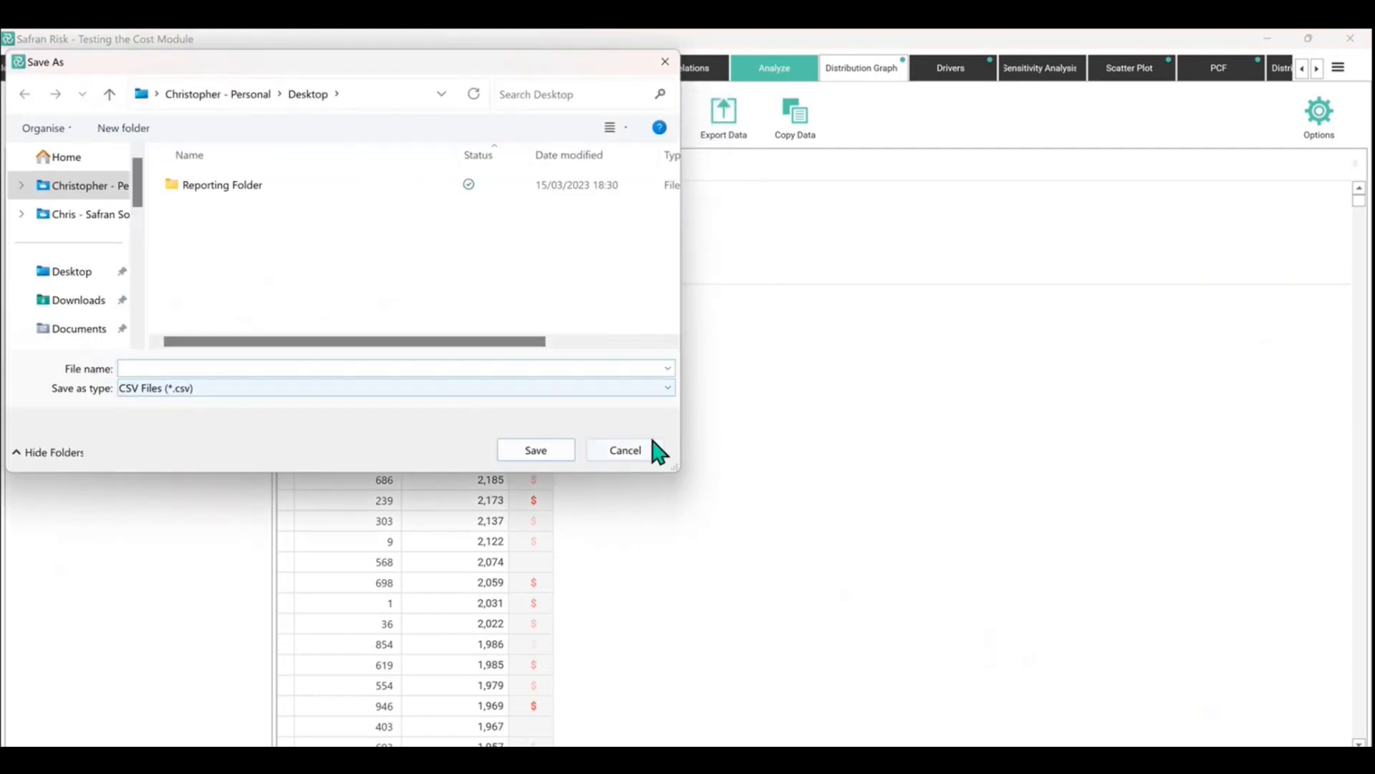
{"action": "left_click", "coordinate": [644, 451]}
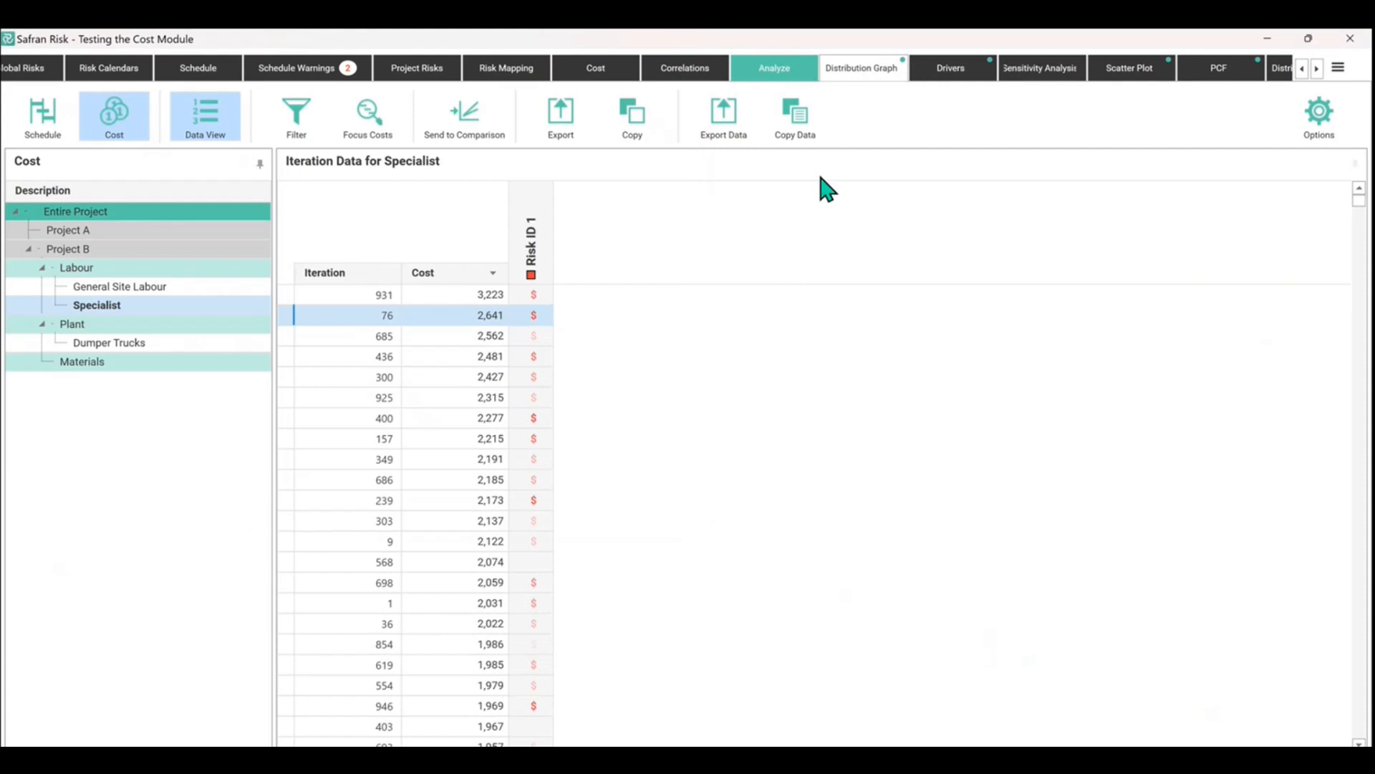
{"action": "left_click", "coordinate": [578, 135]}
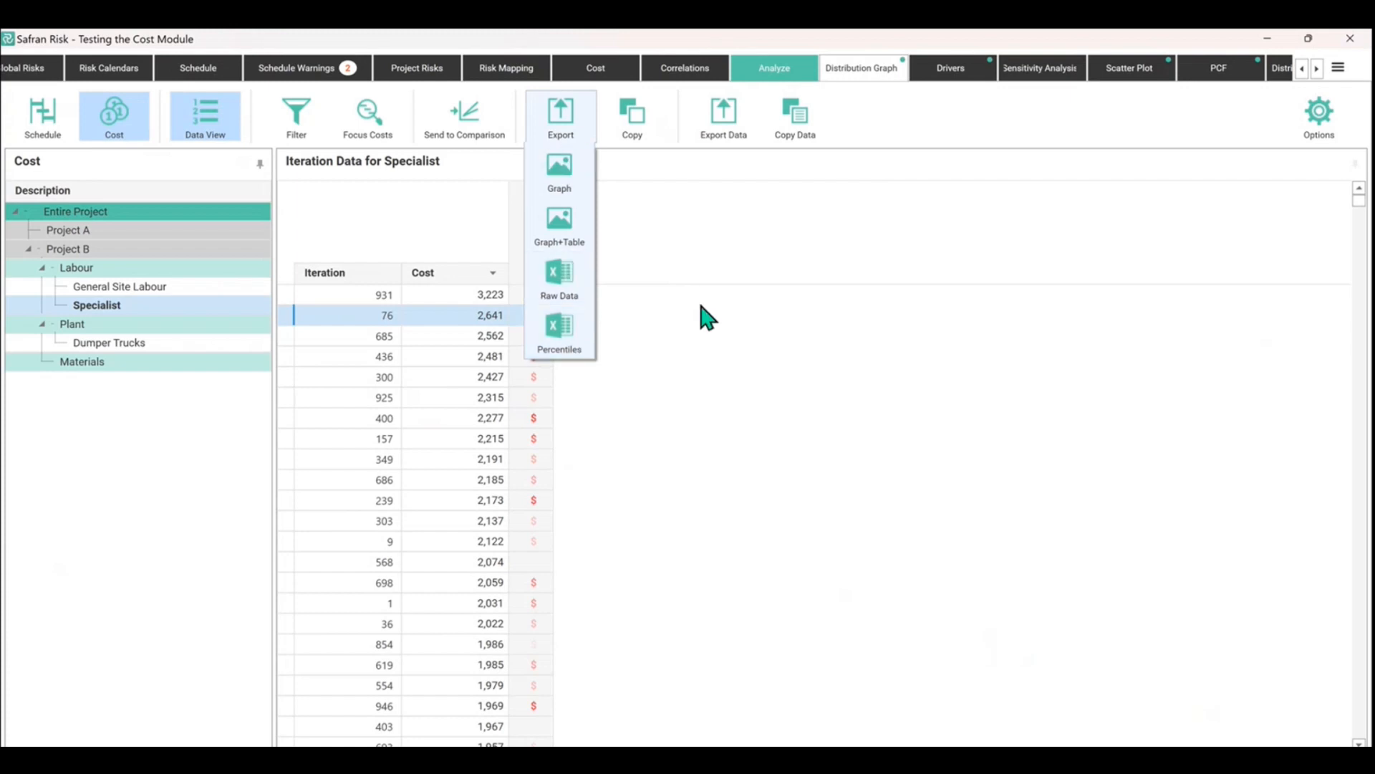
{"action": "left_click", "coordinate": [714, 255]}
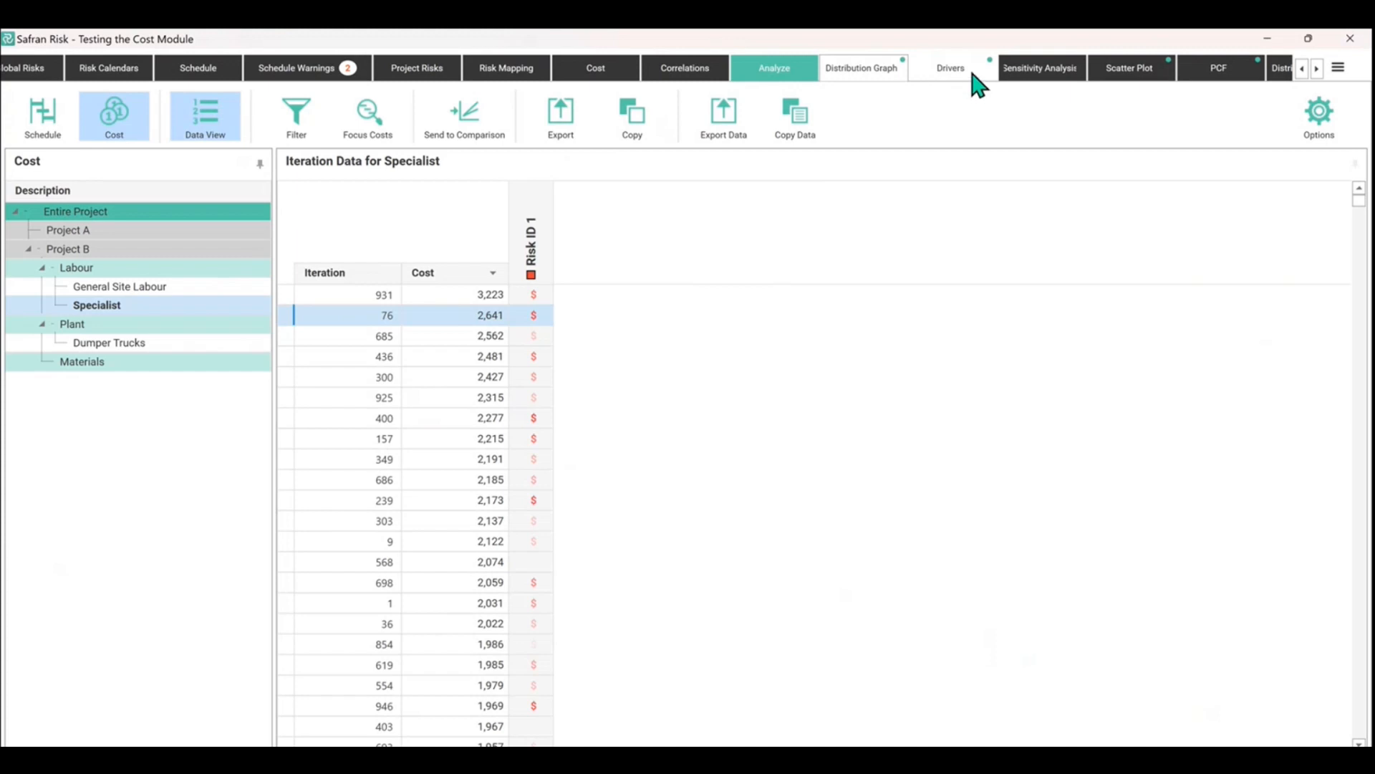
Show the drivers of the project's finish date and cost, and examine how Risk ID 1 ranks among the cost input distributions.
{"action": "left_click", "coordinate": [935, 85]}
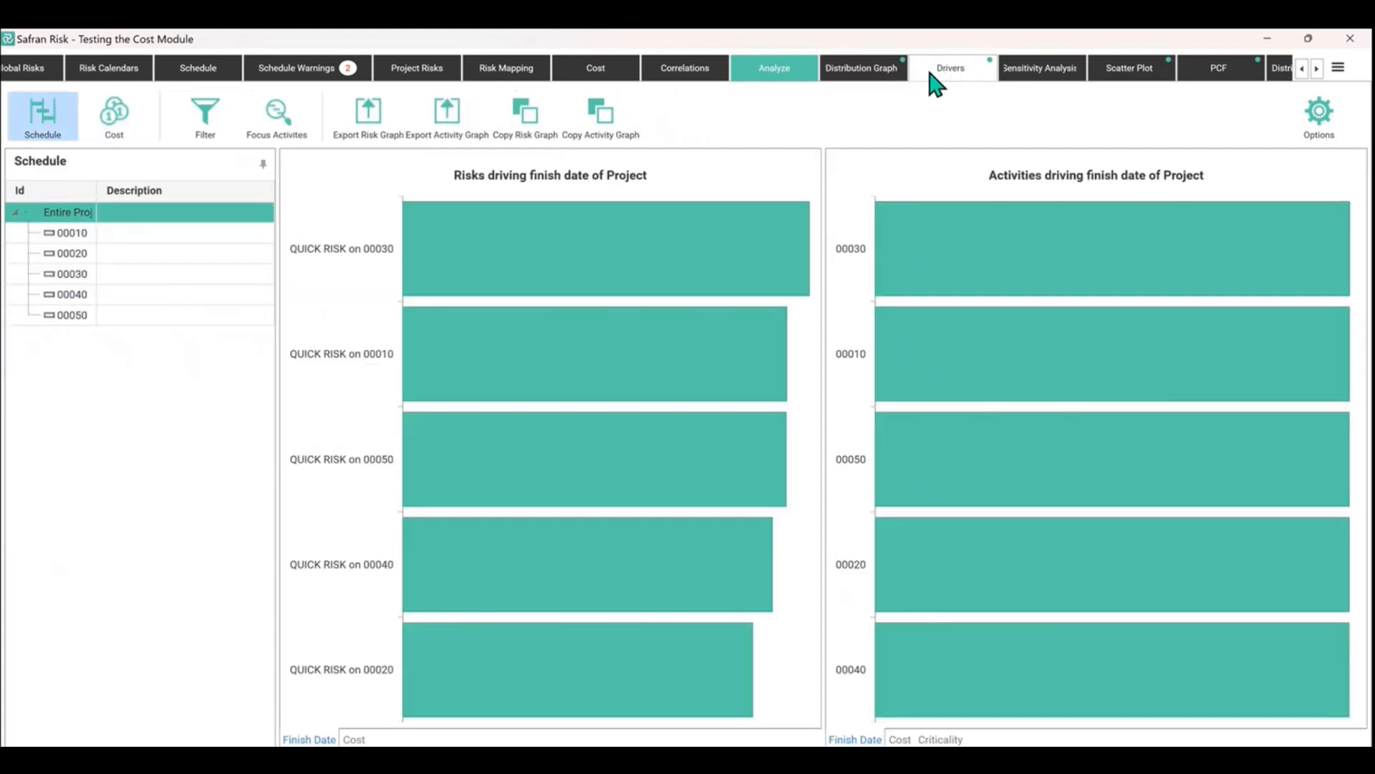
{"action": "left_click", "coordinate": [712, 224]}
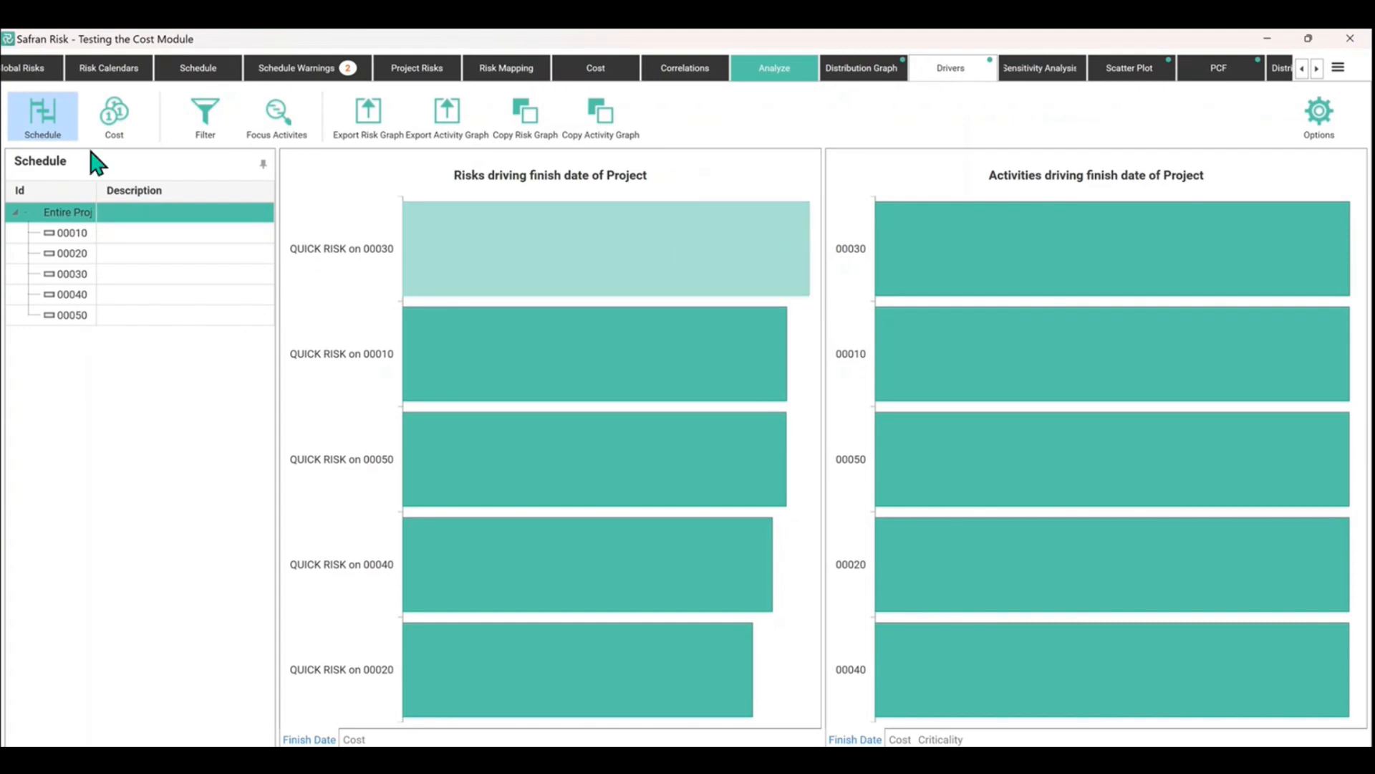
{"action": "left_click", "coordinate": [106, 131]}
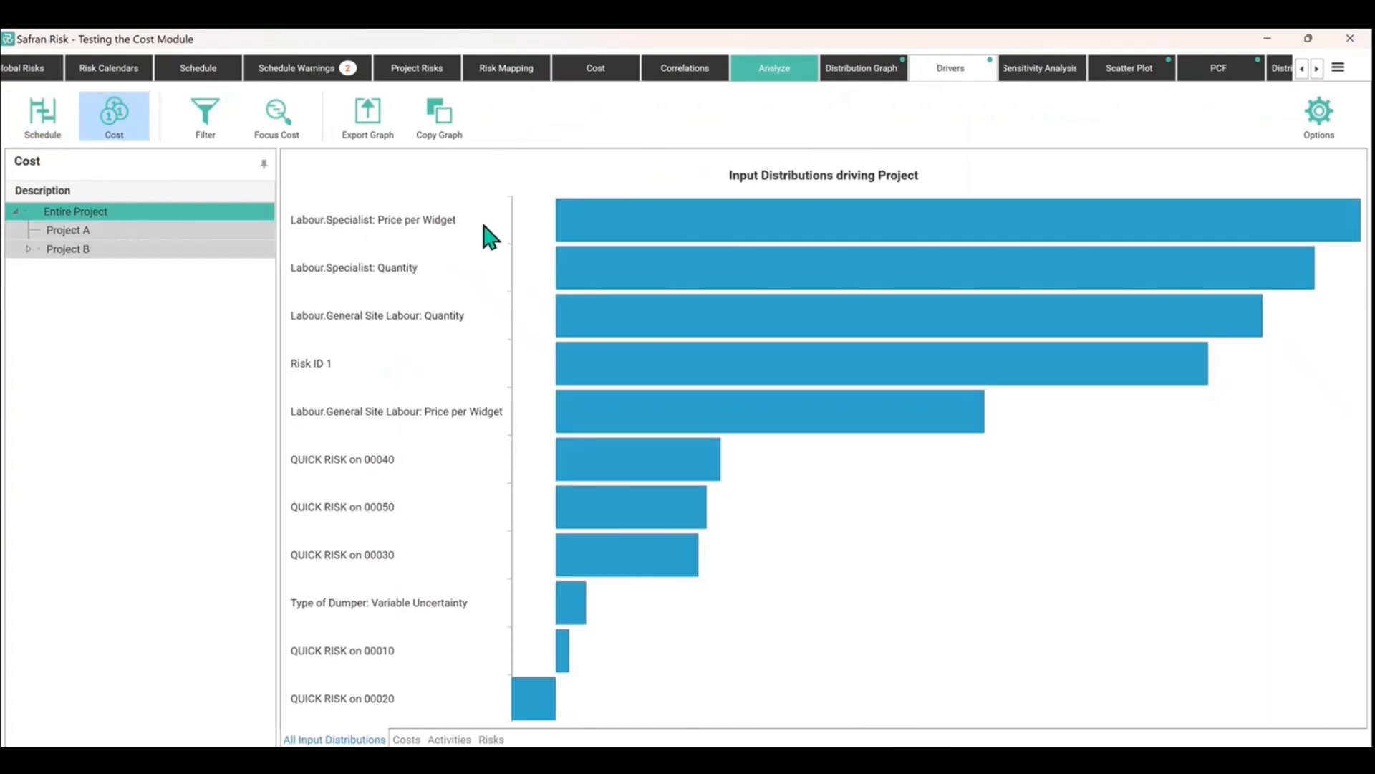
{"action": "mouse_move", "coordinate": [591, 278]}
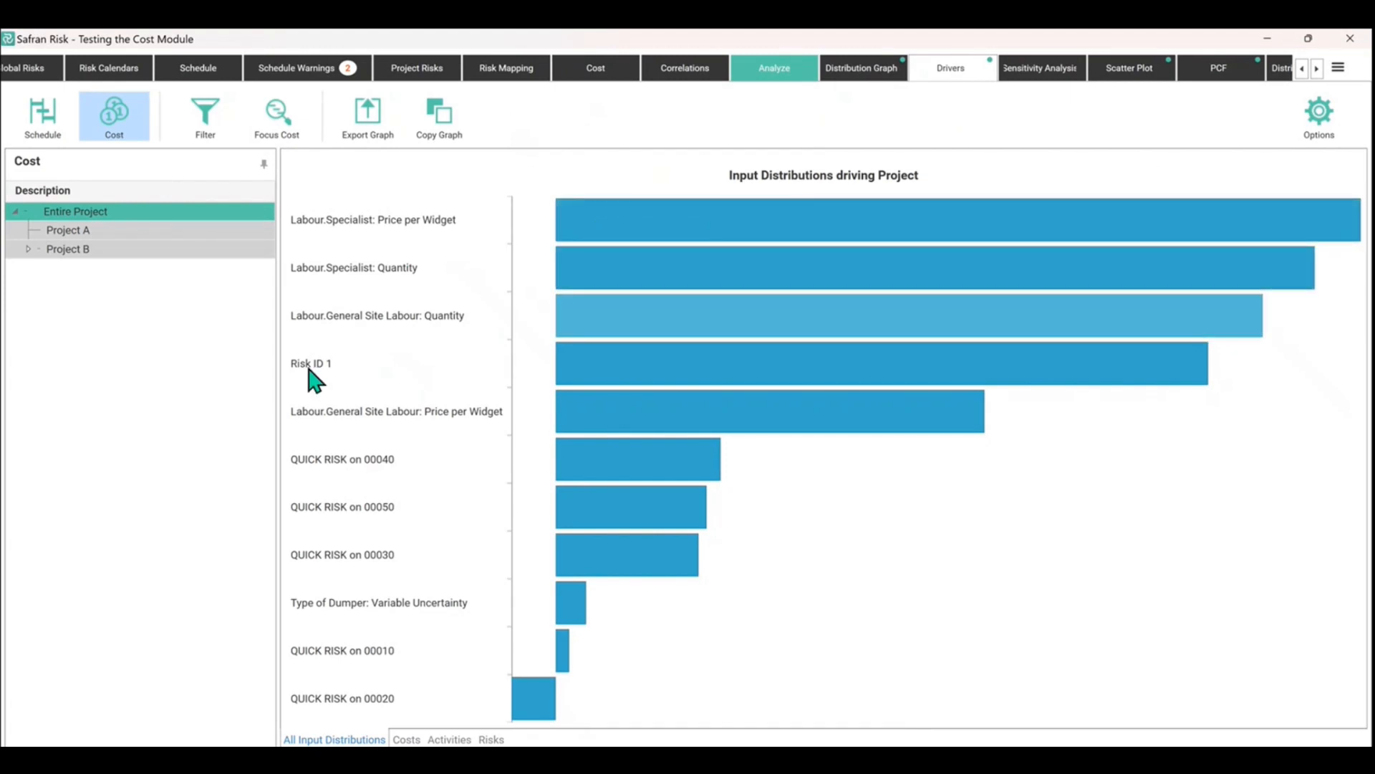
{"action": "mouse_move", "coordinate": [599, 381]}
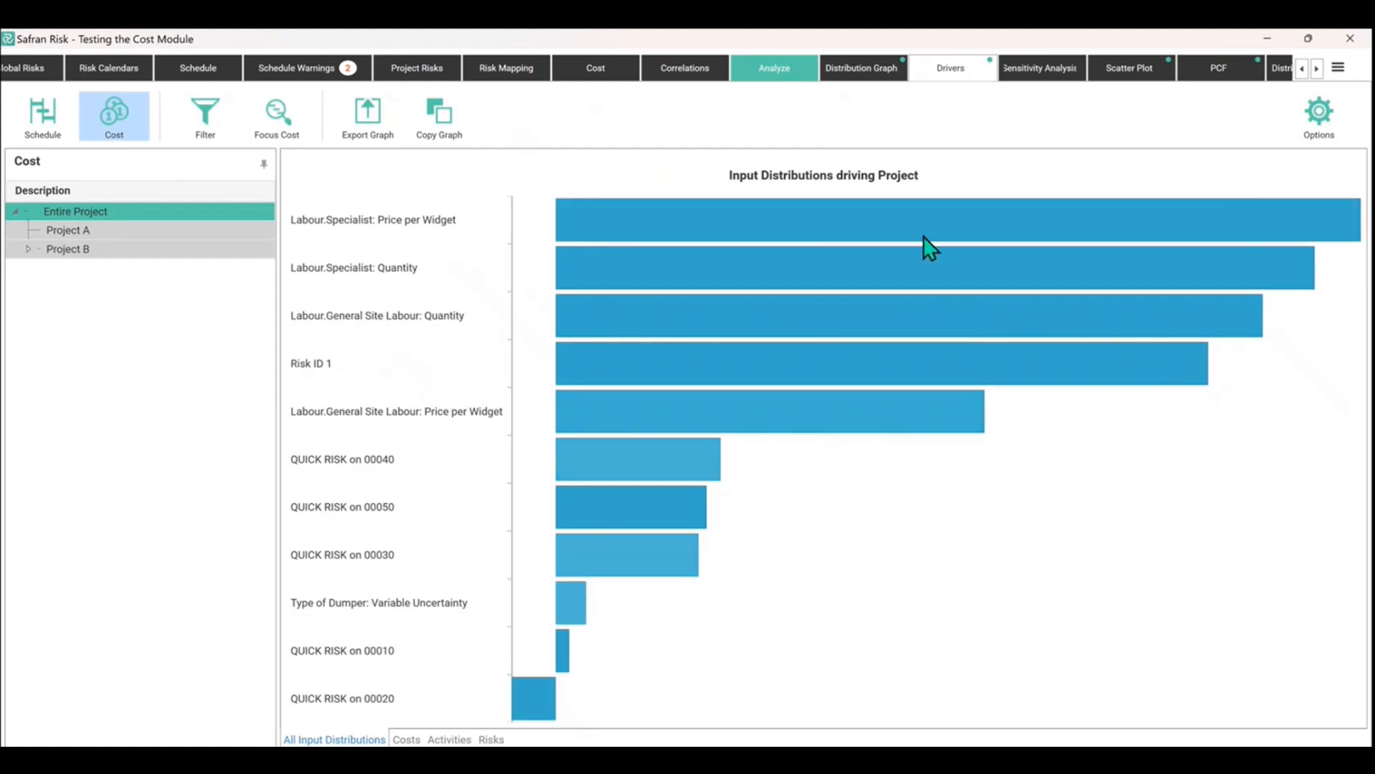
Calculate the sensitivity impacts on the project's P75 finish date and cost, and show the results as S-curves.
{"action": "left_click", "coordinate": [1037, 70]}
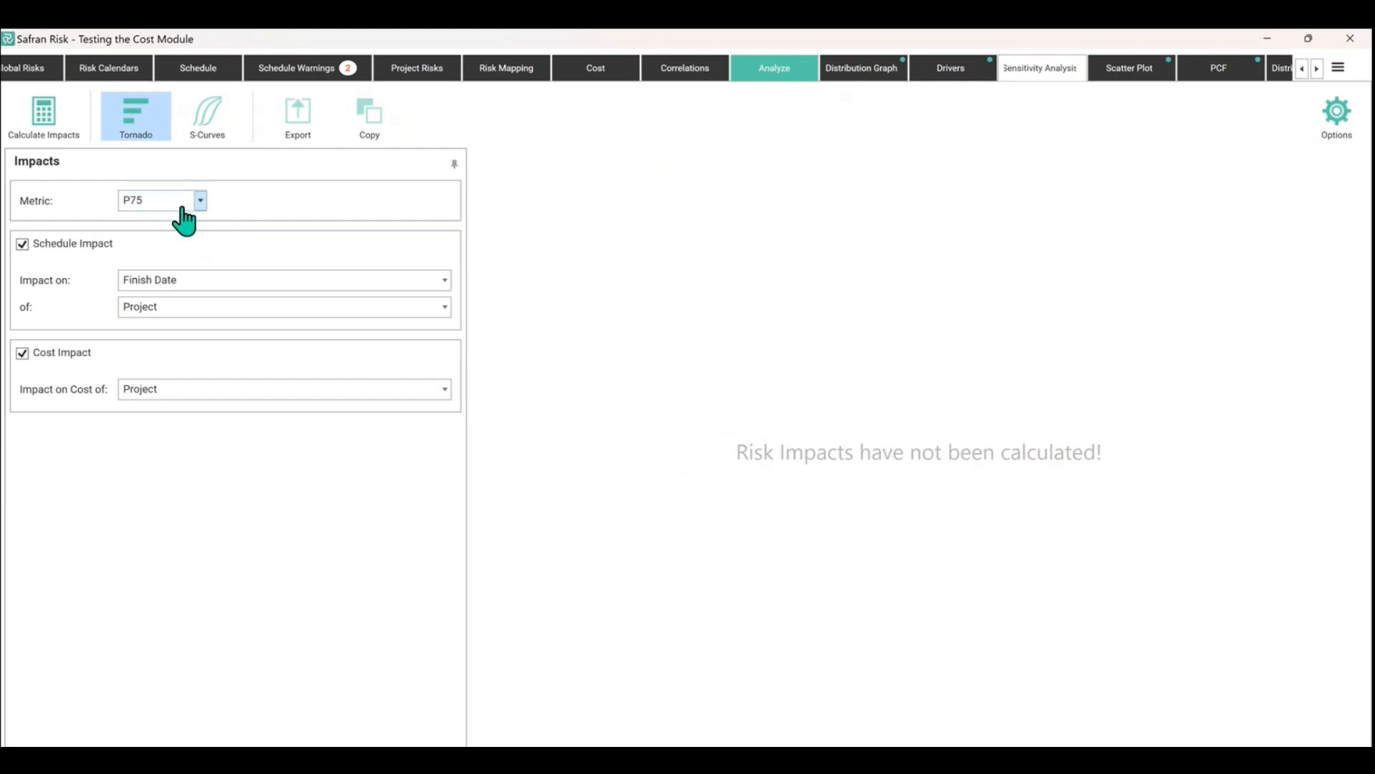
{"action": "left_click", "coordinate": [60, 134]}
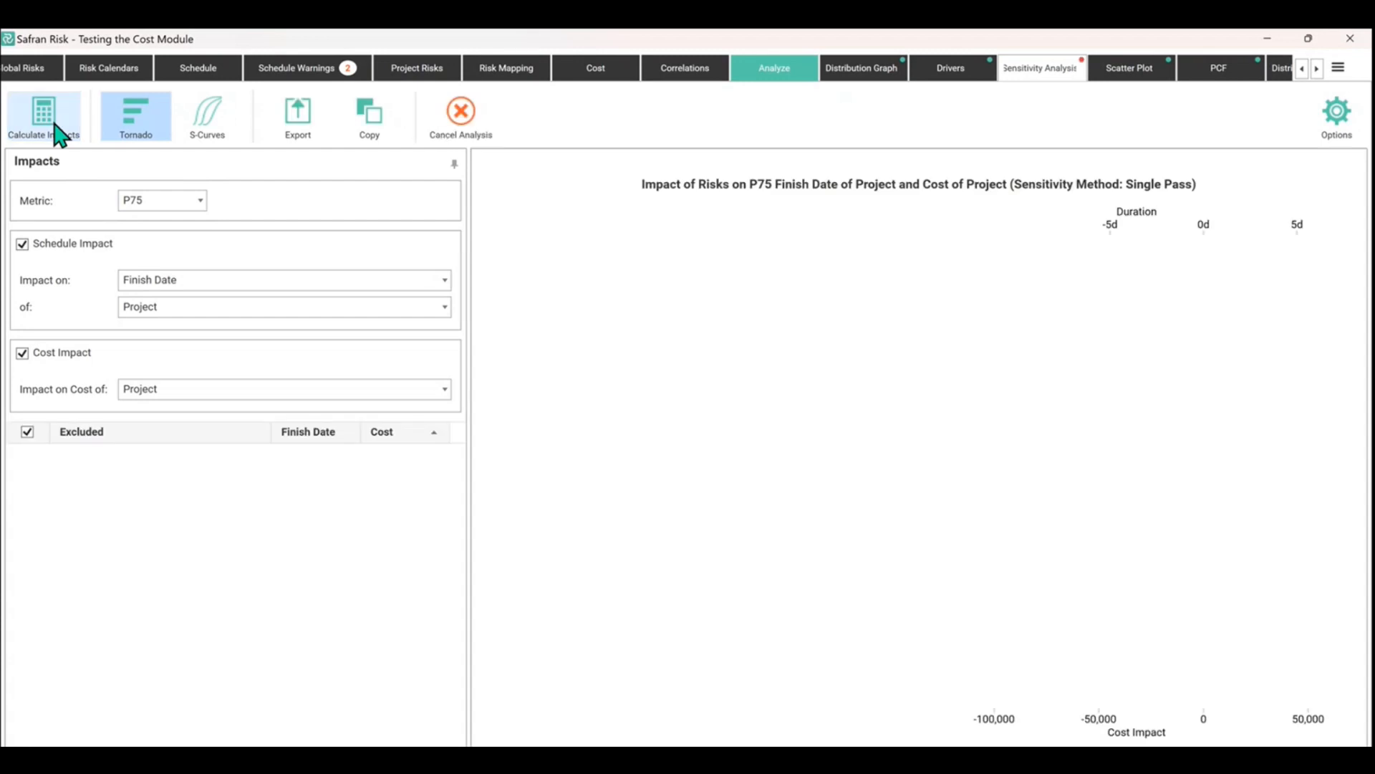
{"action": "left_click", "coordinate": [207, 136]}
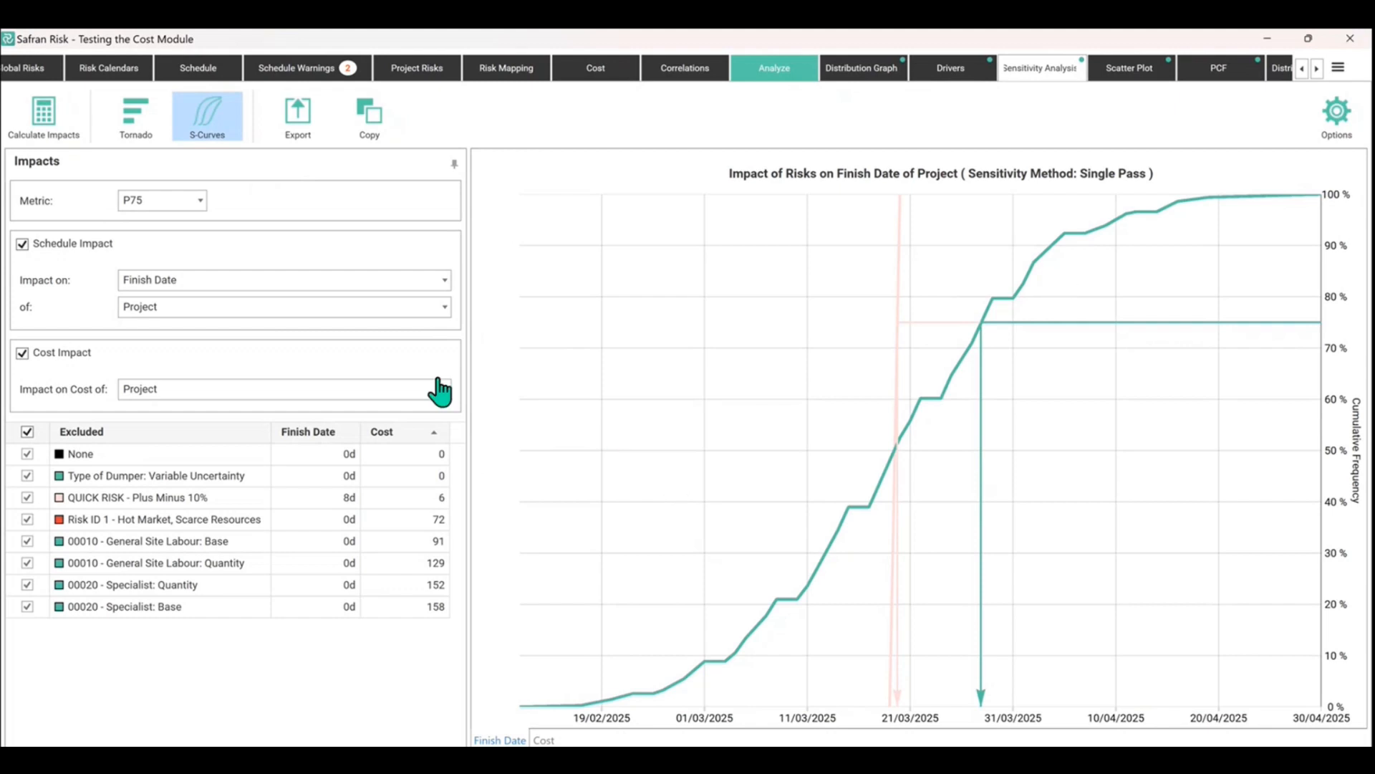
Sort the sensitivity results by cost impact in descending order, and view the cost S-curves followed by the tornado chart.
{"action": "left_click", "coordinate": [415, 434]}
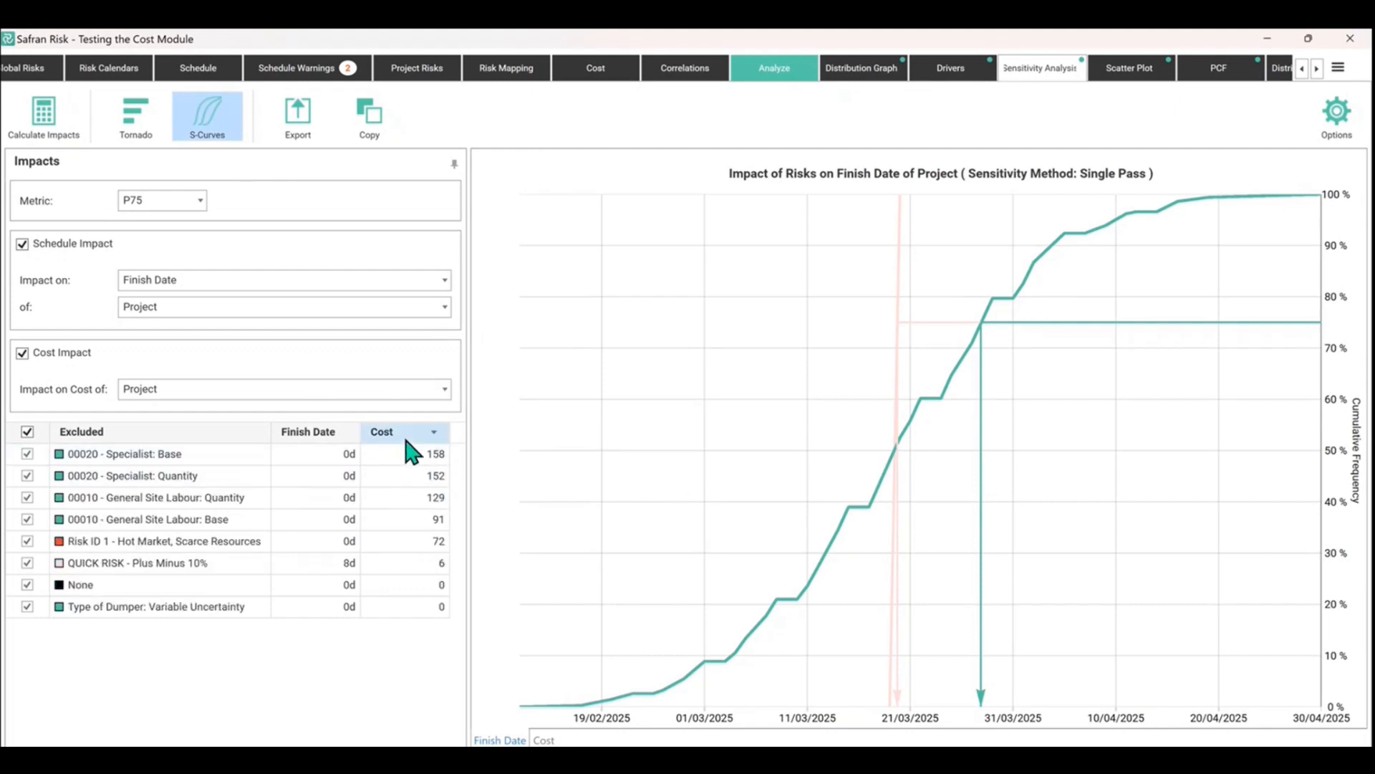
{"action": "left_click", "coordinate": [544, 741]}
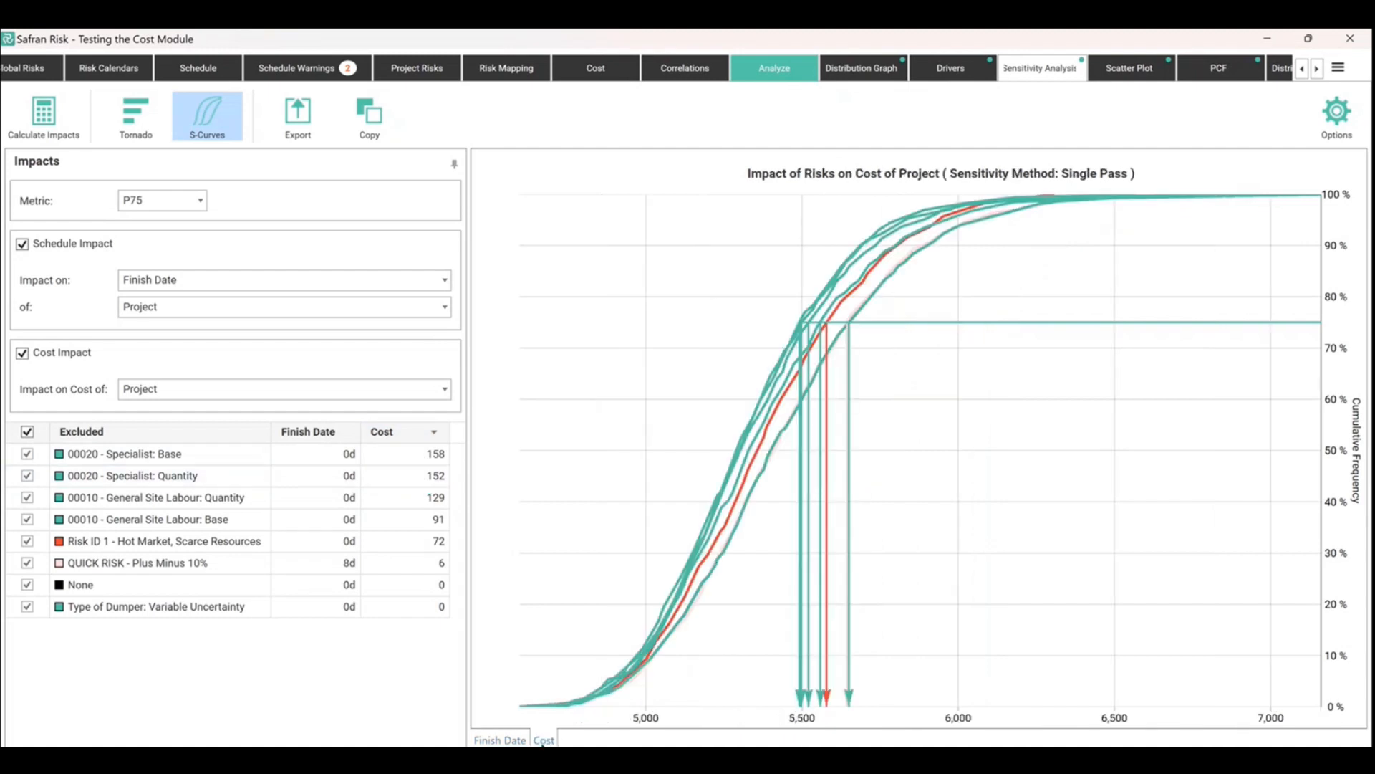
{"action": "left_click", "coordinate": [151, 128]}
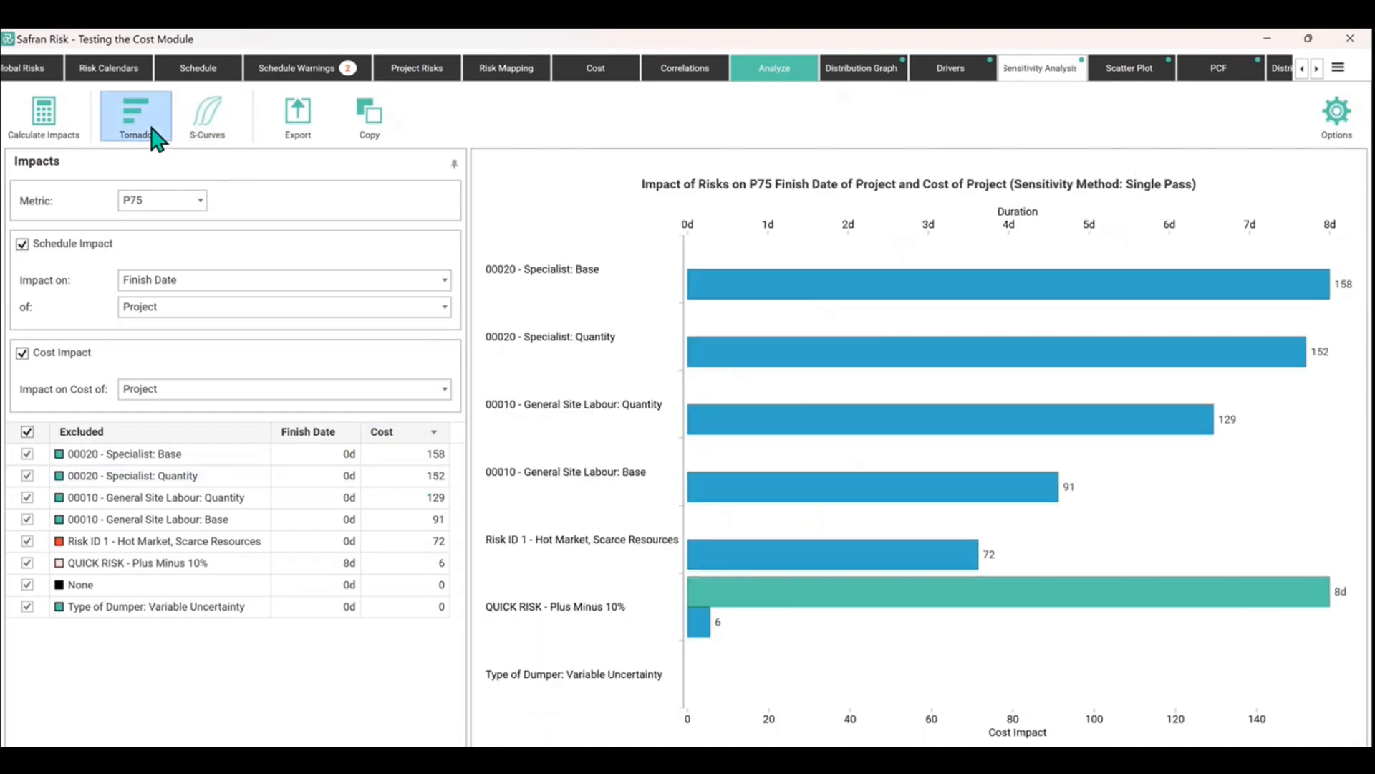